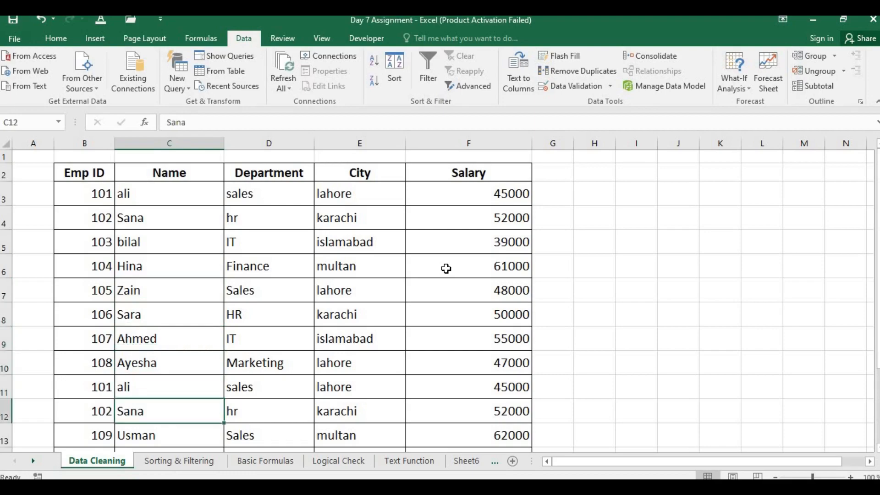
- Examine the Name column of the employee table from the header down to row 11 for repeated entries
key("Up")
key("Up")
key("Up")
key("Up")
key("Up")
key("Up")
key("Up")
key("Up")
key("Up")
key("Up")
key("Up")
key("Up")
key("Up")
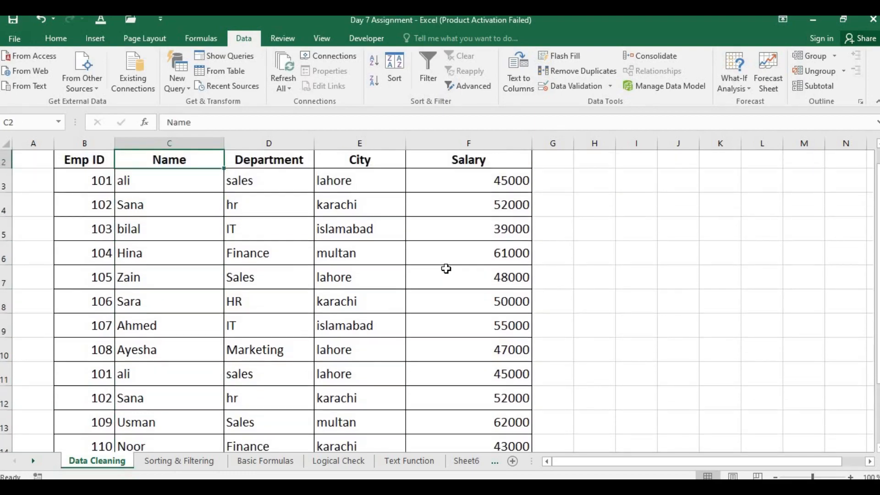
key("Down")
key("Down")
key("Down")
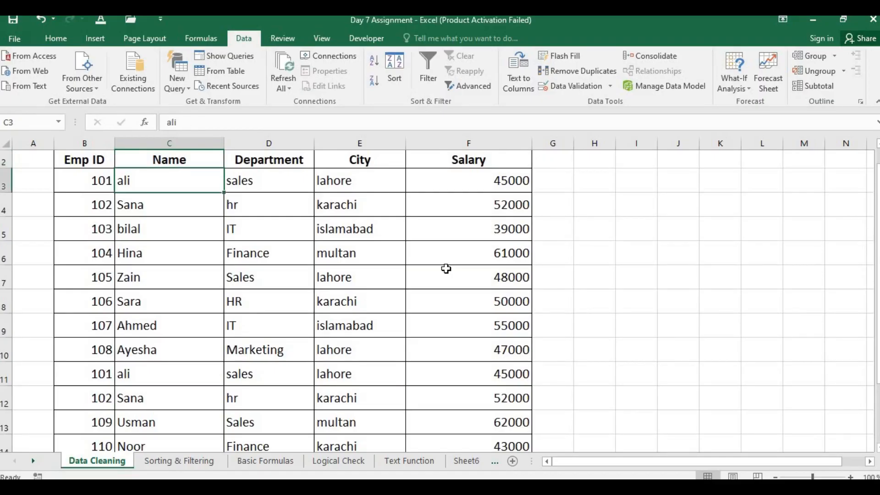
key("Down")
key("Down")
key("Down")
key("Down")
key("Down")
key("Down")
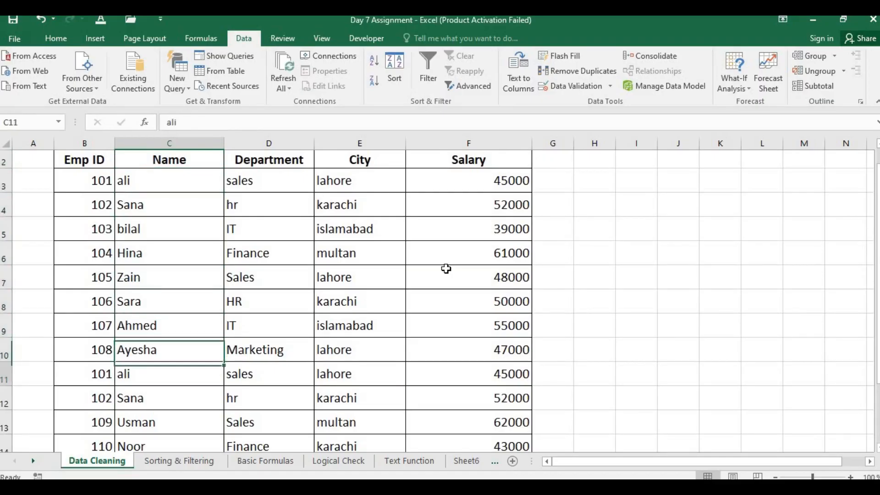
- Read across the record in row 11 from Emp ID to Salary to compare it with row 3
key("Left")
key("Right")
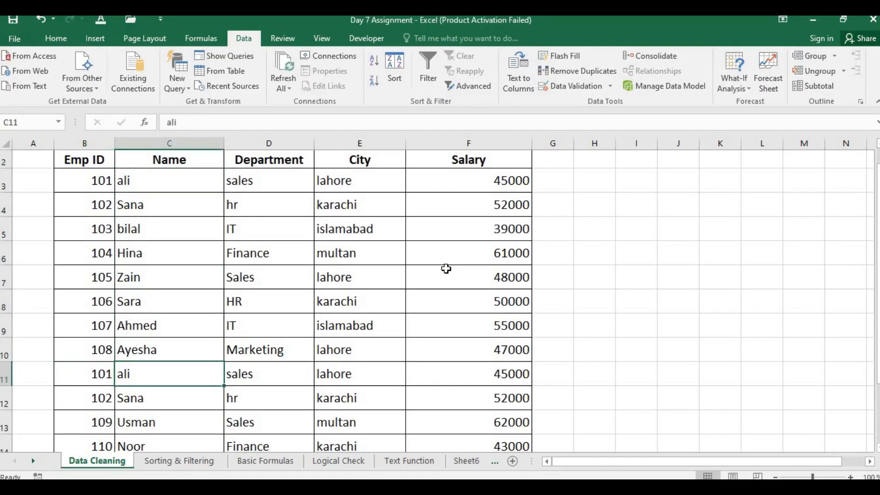
key("Right")
key("Right")
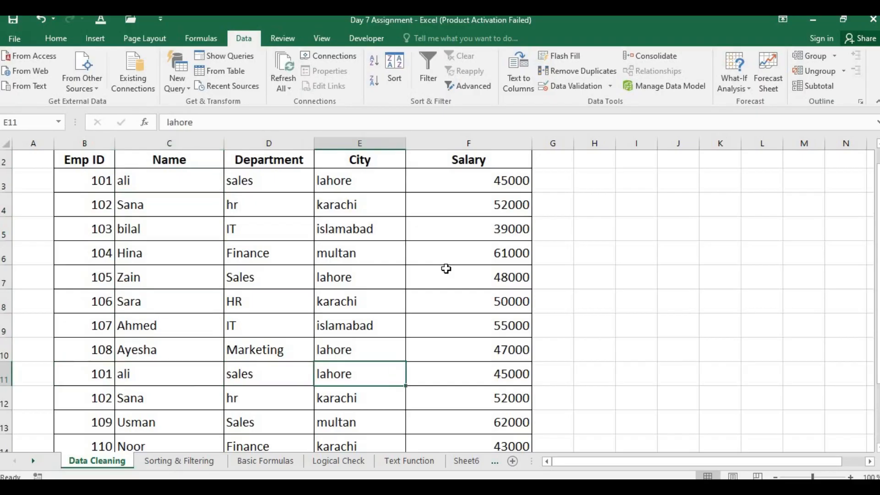
key("Right")
key("Left")
key("Left")
key("Left")
key("Left")
key("Left")
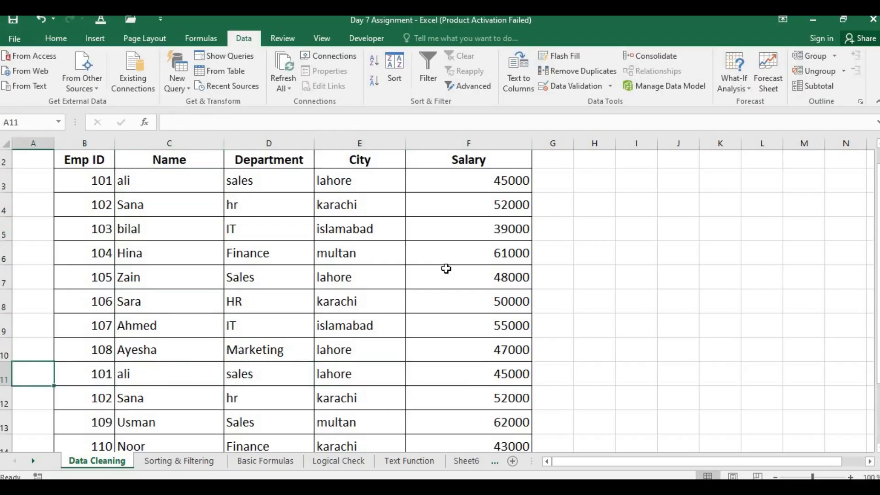
key("Right")
key("Left")
- Read across the record in row 12 from Emp ID to Salary to compare it with row 4
key("Down")
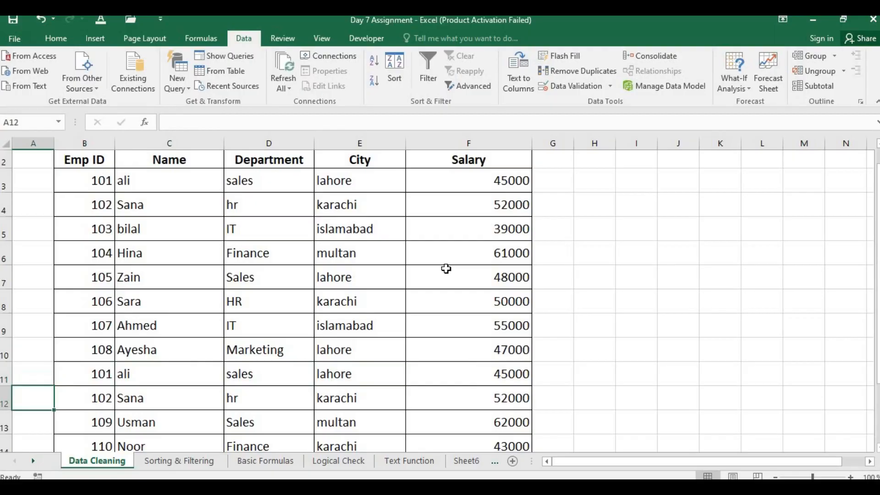
key("Right")
key("Right")
key("Left")
key("Right")
key("Right")
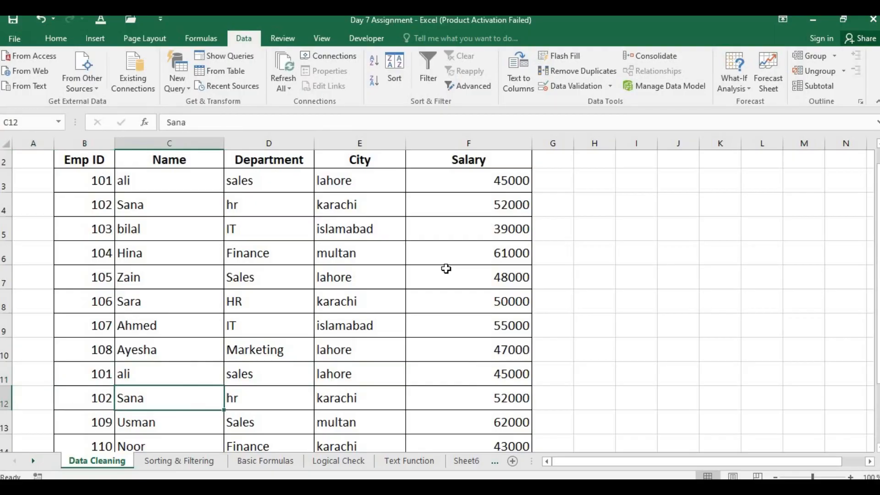
key("Right")
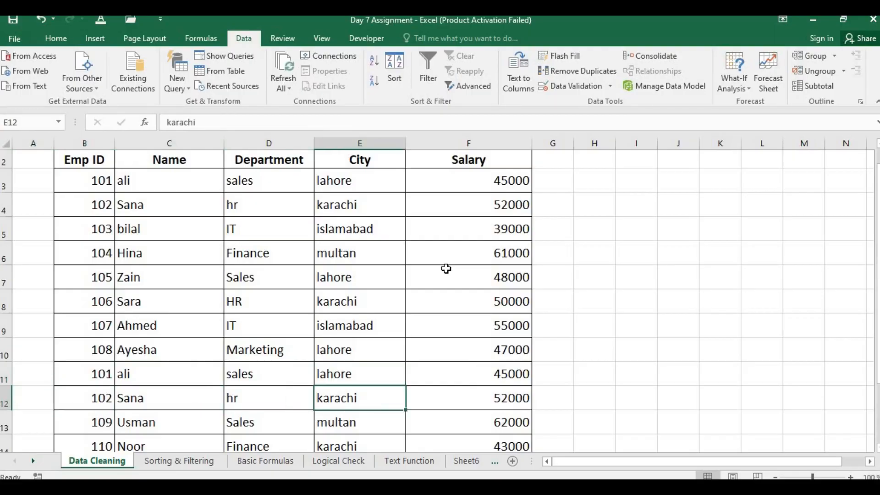
key("Right")
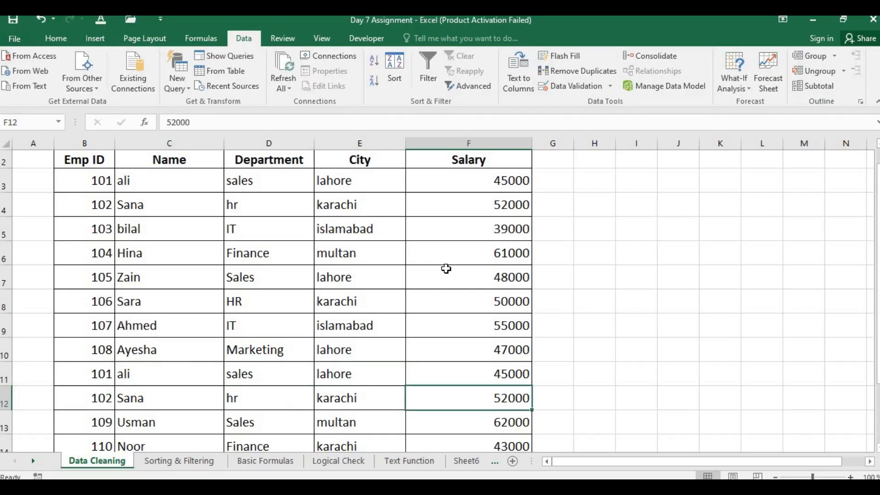
key("Left")
key("Home")
key("Right")
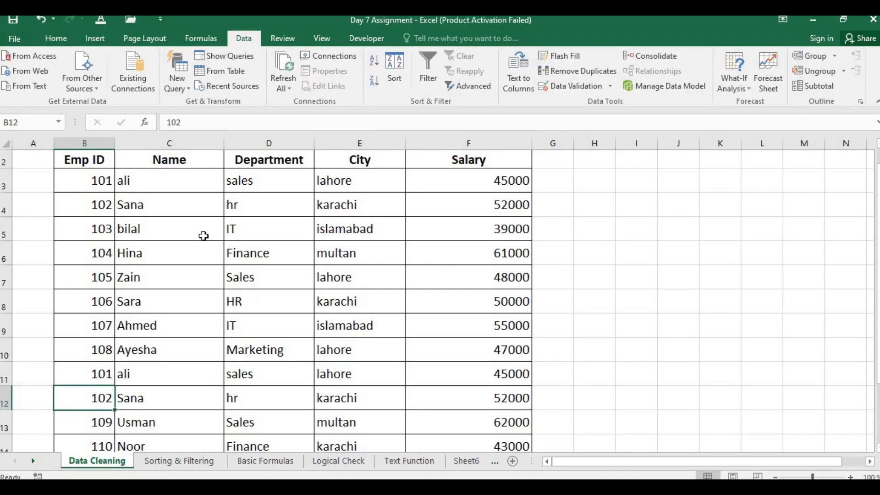
left_click(85, 159)
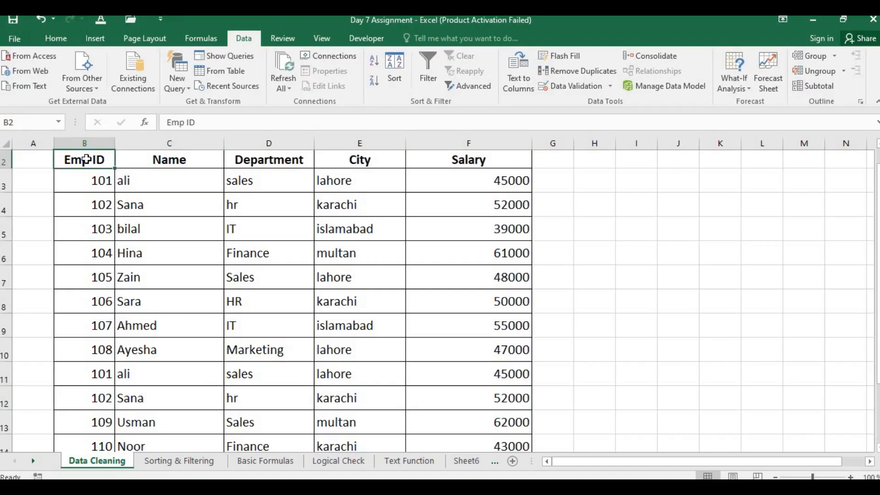
key("ctrl+shift+Right")
key("ctrl+shift+Down")
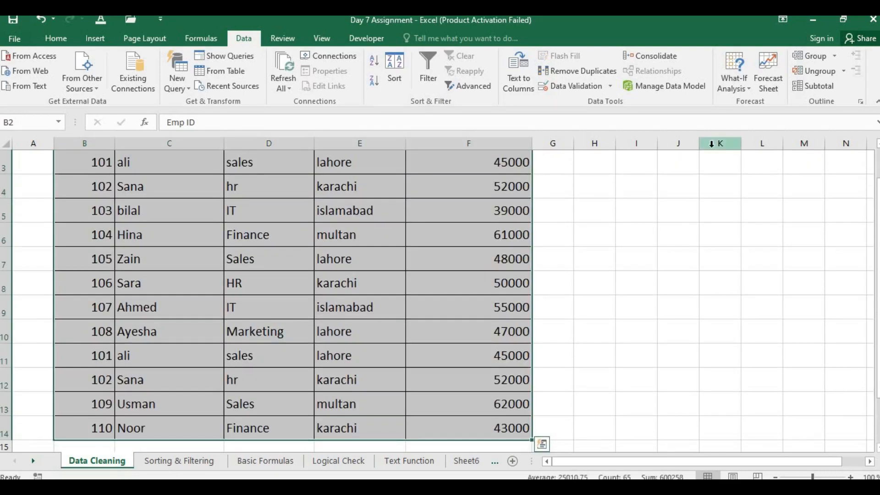
left_click(335, 253)
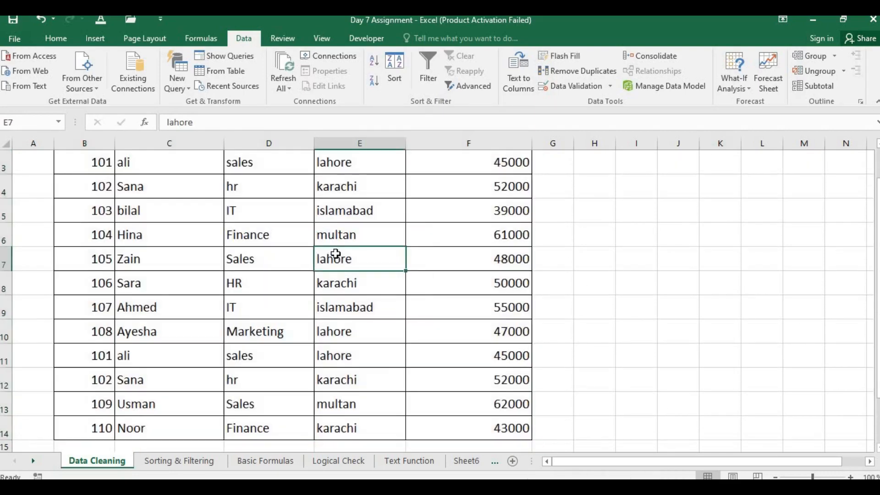
key("Up")
key("Up")
key("Up")
key("Up")
key("Up")
key("Up")
key("Left")
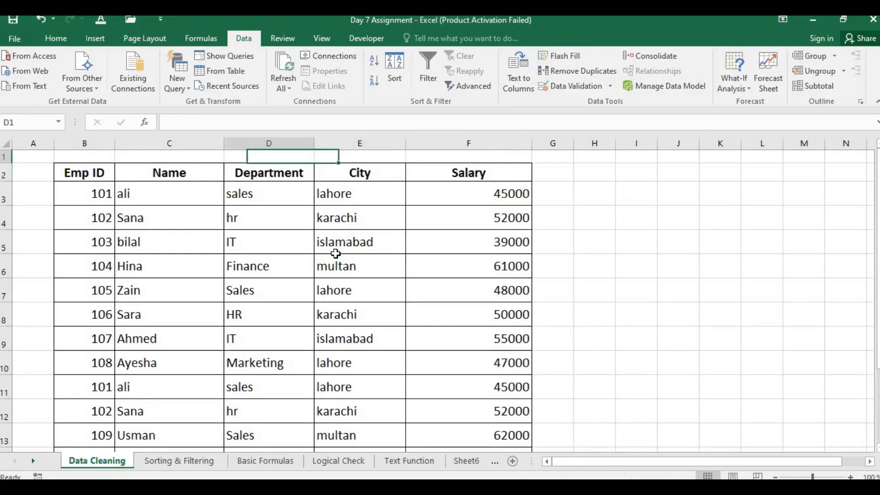
key("Left")
key("Down")
key("Left")
key("Left")
key("Right")
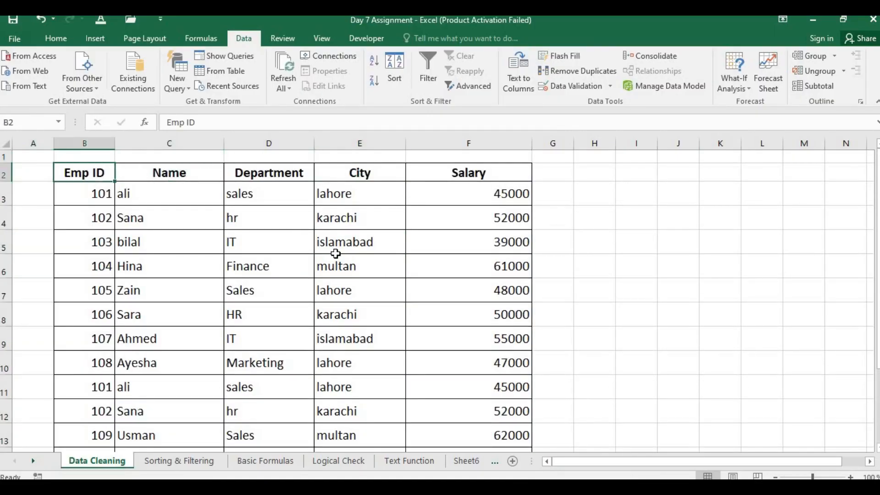
key("Down")
key("Right")
key("Up")
key("Left")
- Remove duplicate rows from the whole employee table, treating the first row as headers and comparing Emp ID, Name, Department, City and Salary
key("ctrl+a")
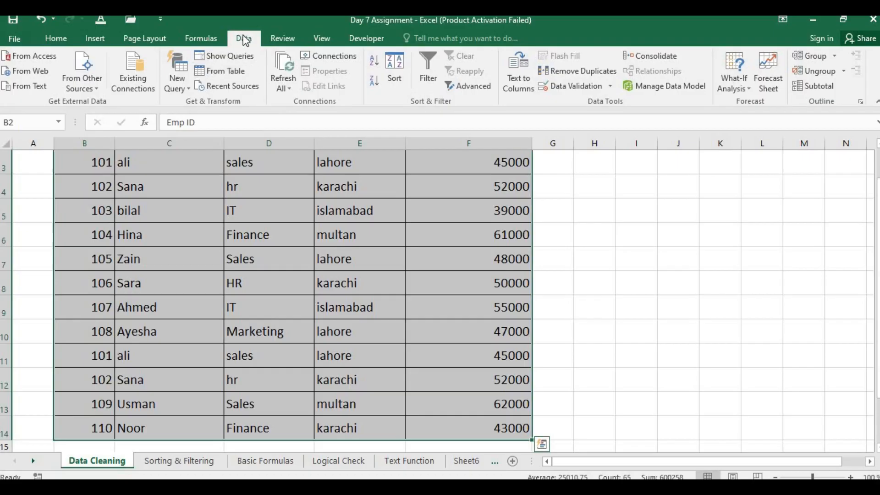
left_click(597, 73)
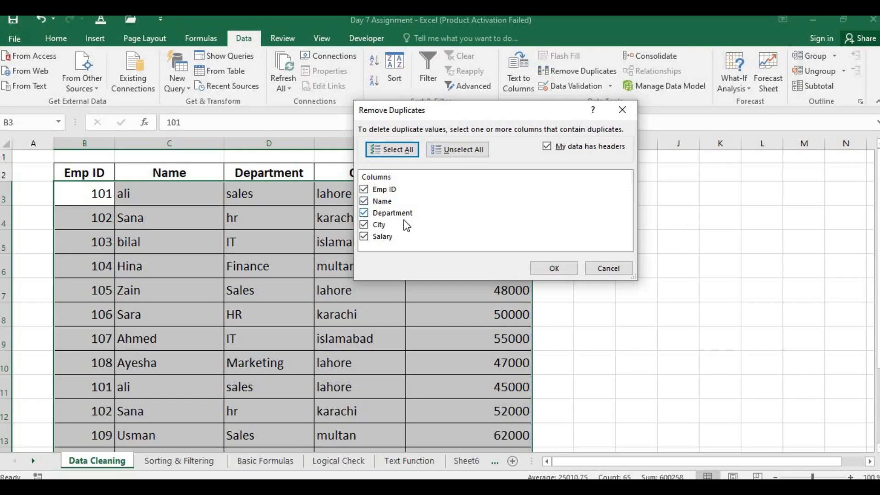
left_click(364, 201)
left_click(364, 225)
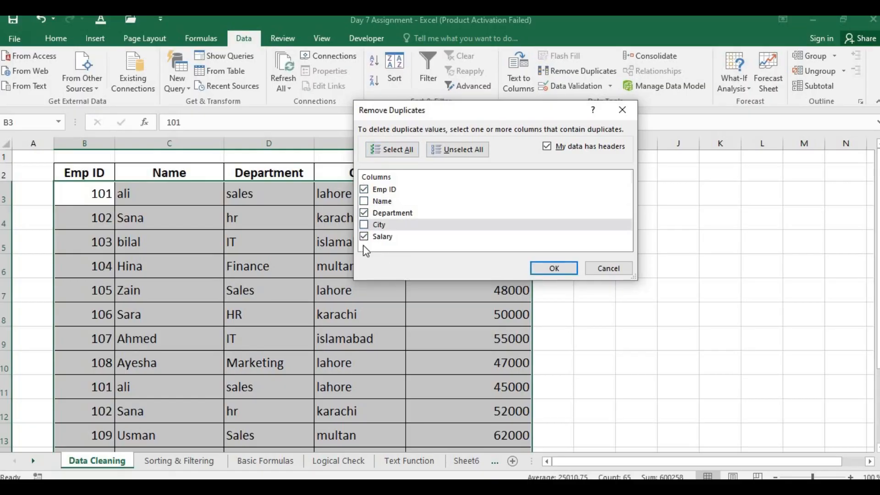
left_click(364, 224)
left_click(364, 202)
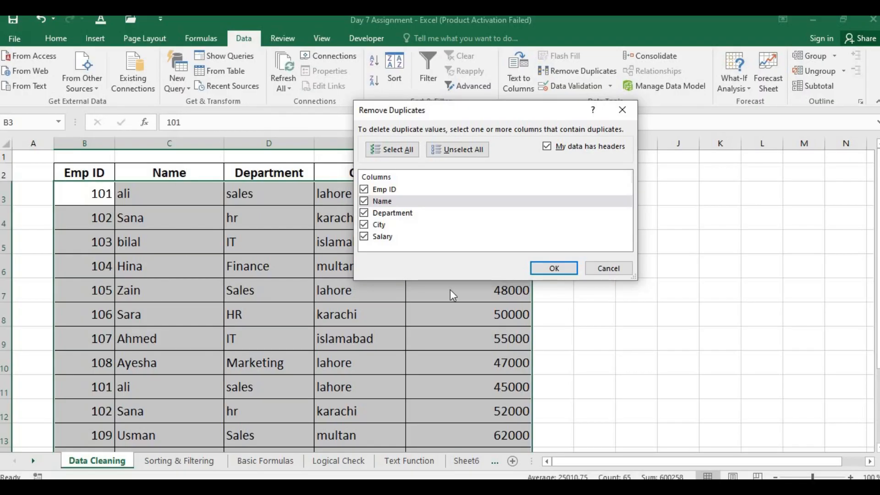
left_click(549, 270)
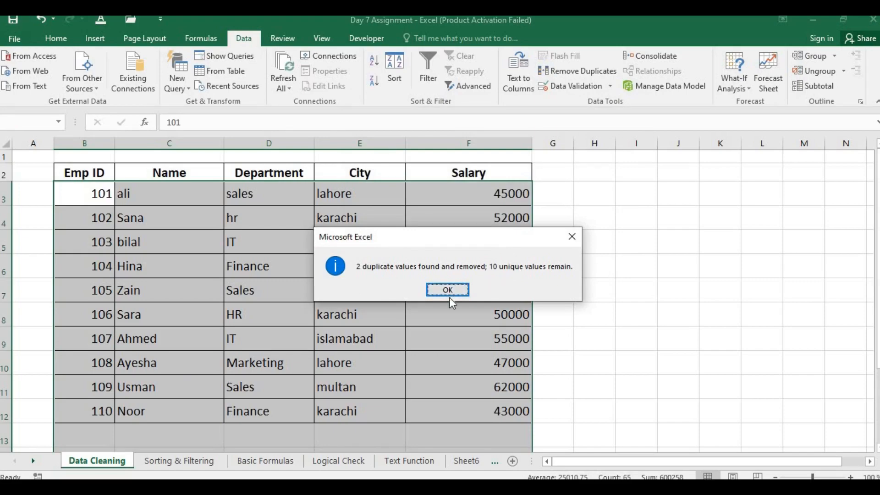
left_click(458, 288)
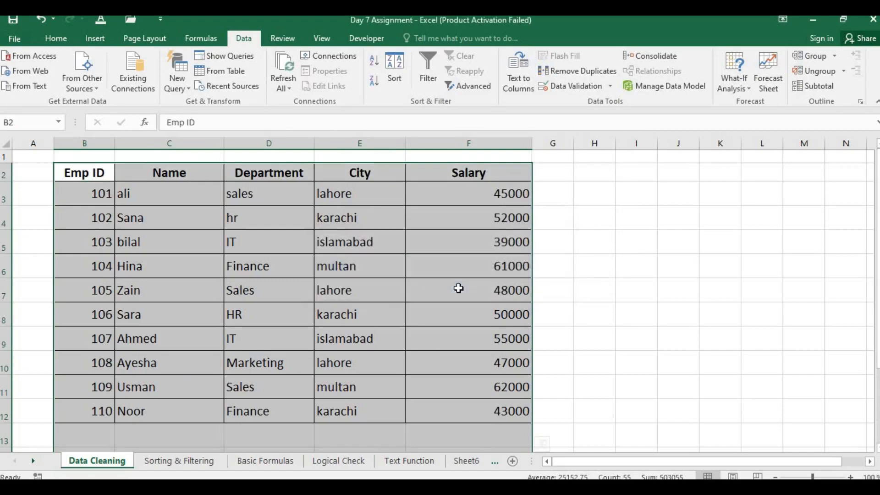
- Review the employee records in B3:F12 and the Emp ID, Name and City column headers
left_click(343, 359)
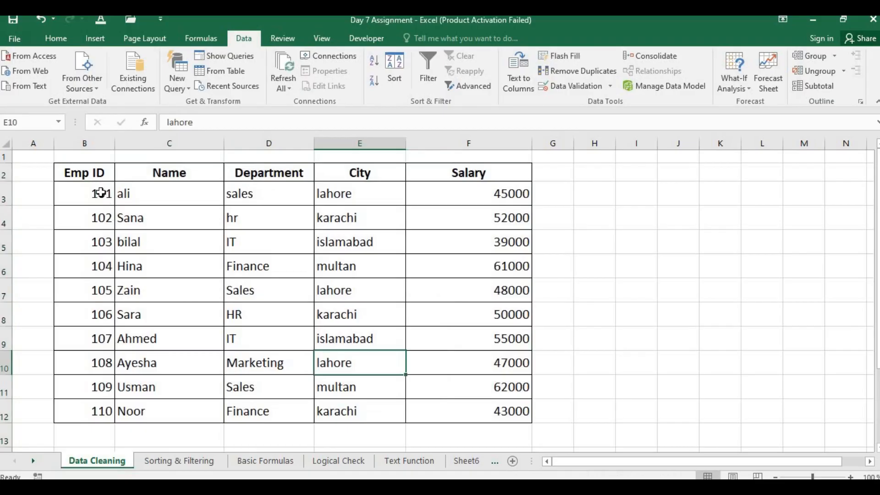
left_click_drag(100, 193, 398, 414)
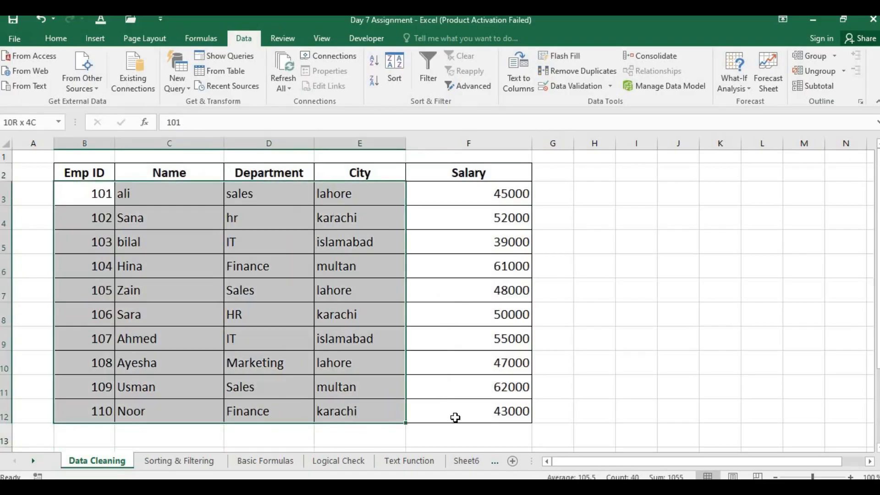
left_click_drag(455, 417, 461, 418)
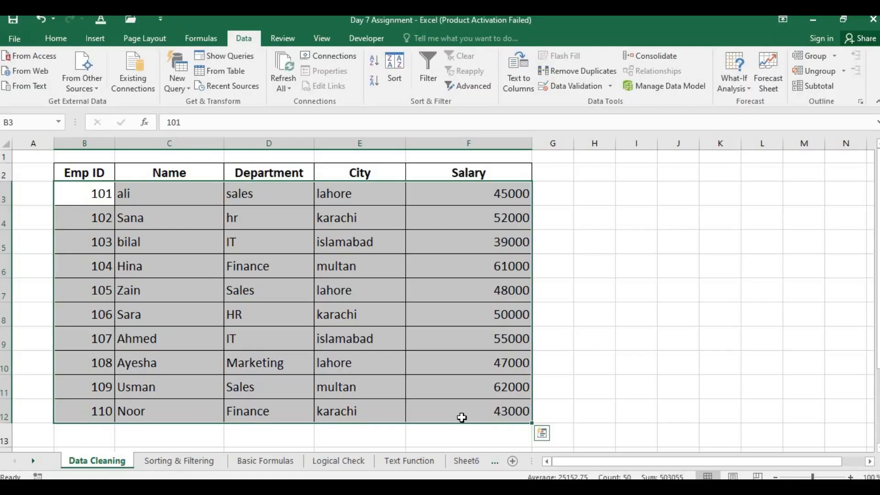
left_click(106, 171)
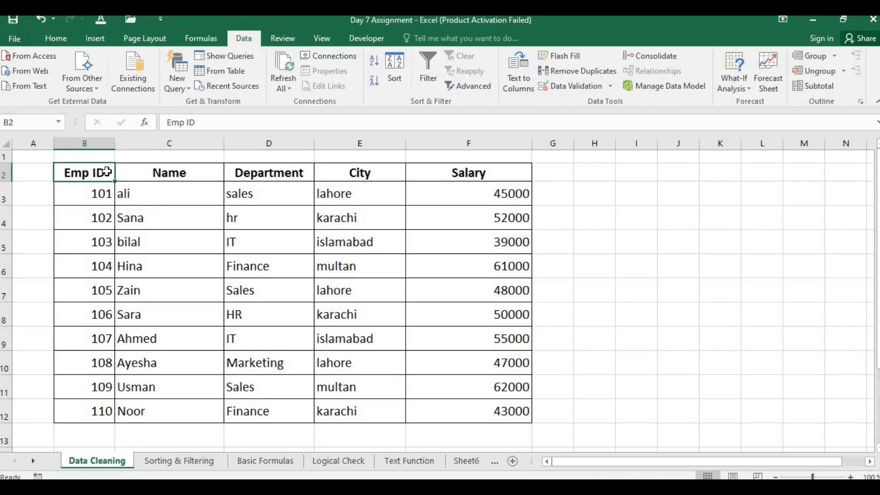
left_click(180, 170)
left_click(376, 170)
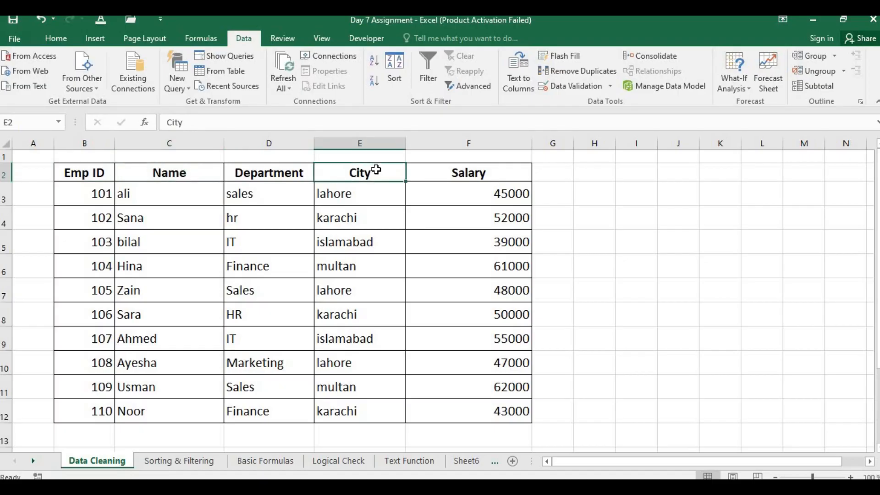
- Insert a blank sheet column between the Name and Department columns
left_click(259, 137)
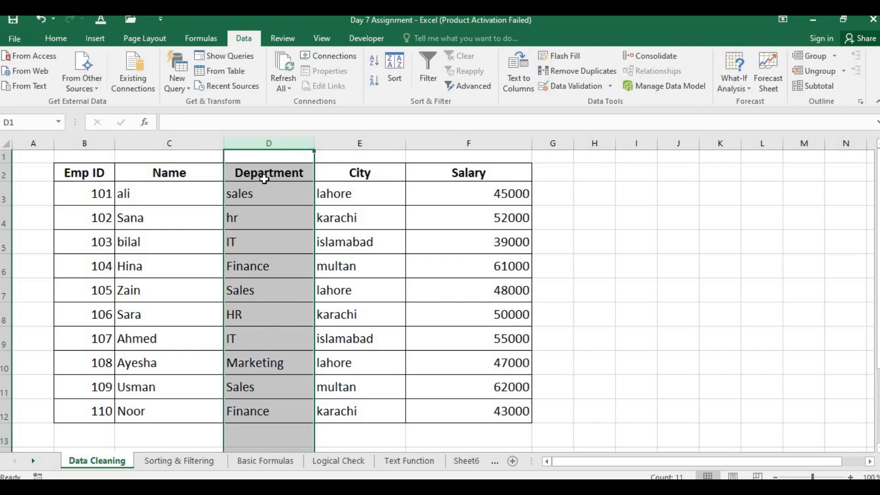
left_click(57, 38)
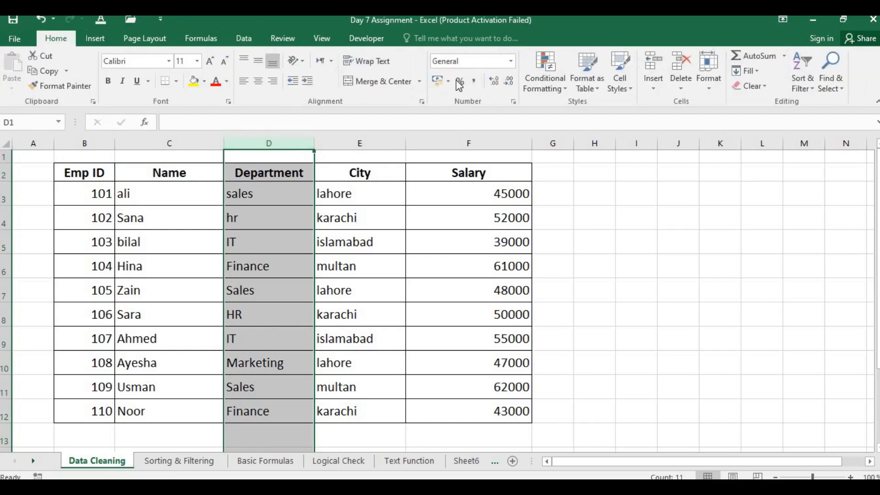
left_click(654, 88)
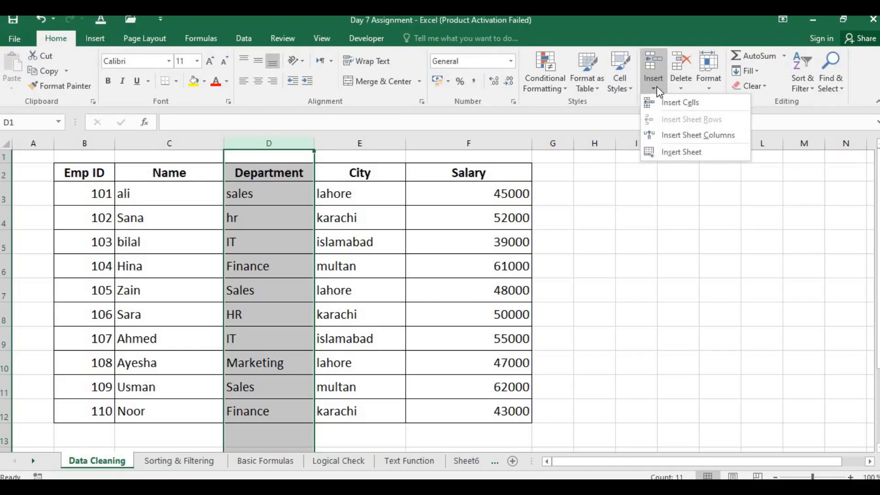
left_click(695, 140)
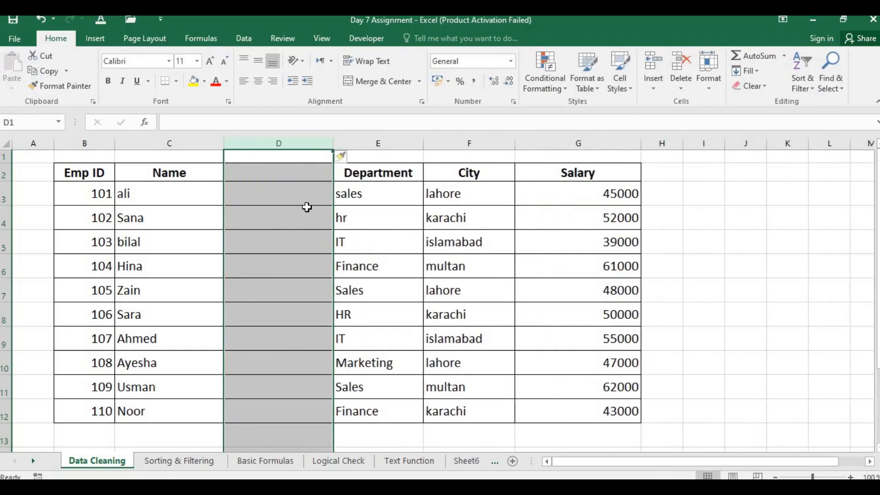
- Enter the header Trim in cell D2 of the blank column beside Name
left_click(307, 208)
left_click(296, 172)
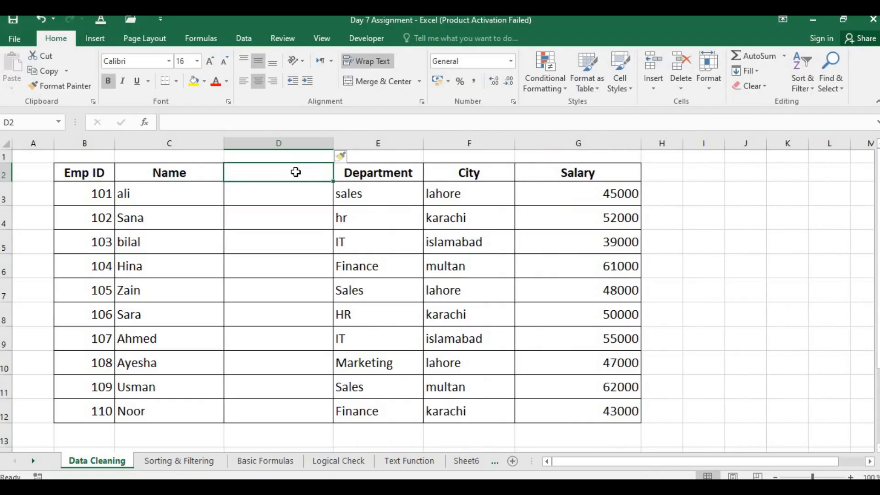
type("=Tri")
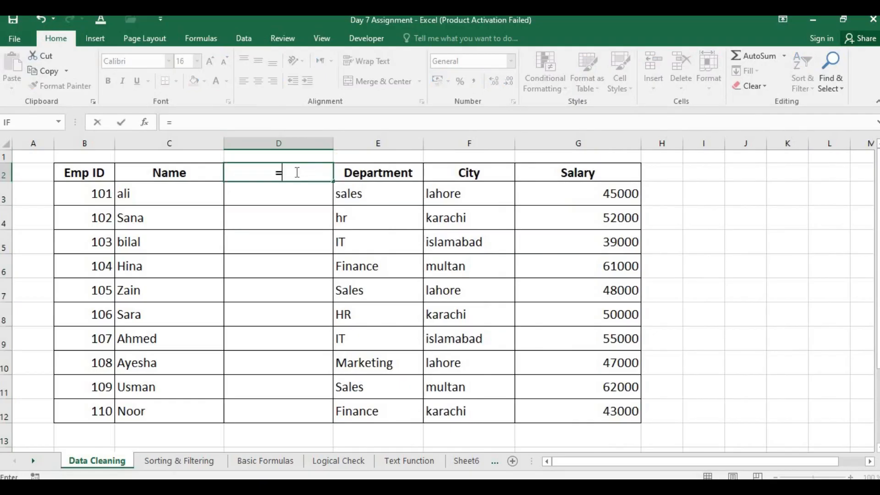
key("BackSpace")
key("BackSpace")
key("BackSpace")
key("BackSpace")
type("Trim")
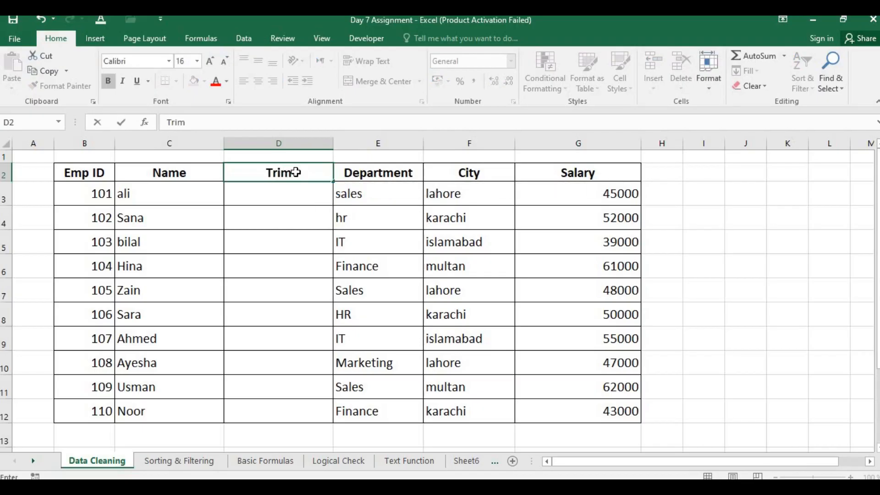
key("Return")
- Enter the formula =TRIM(C3) in cell D3 to clean extra spaces from the first employee's name
type("=t")
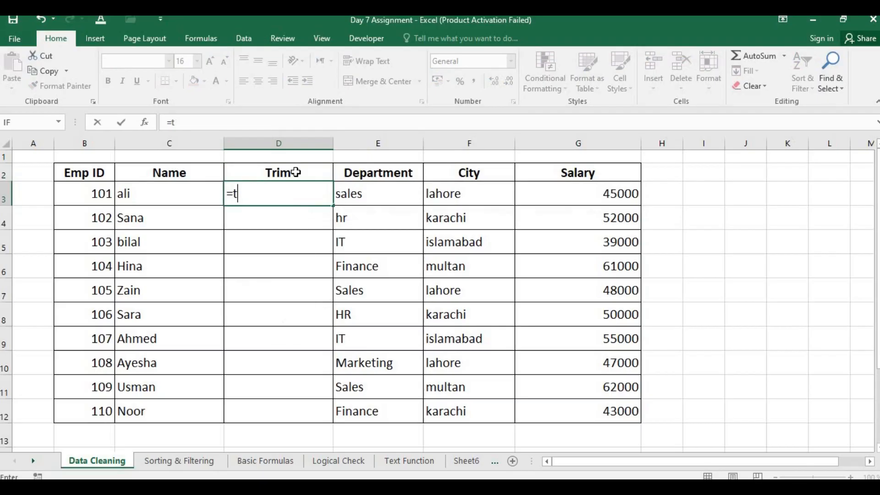
key("BackSpace")
type("Trim")
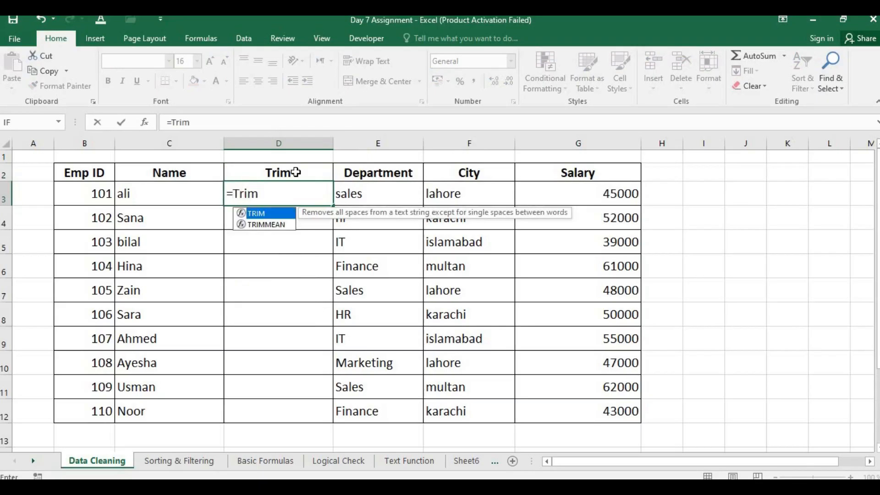
key("Escape")
type("(")
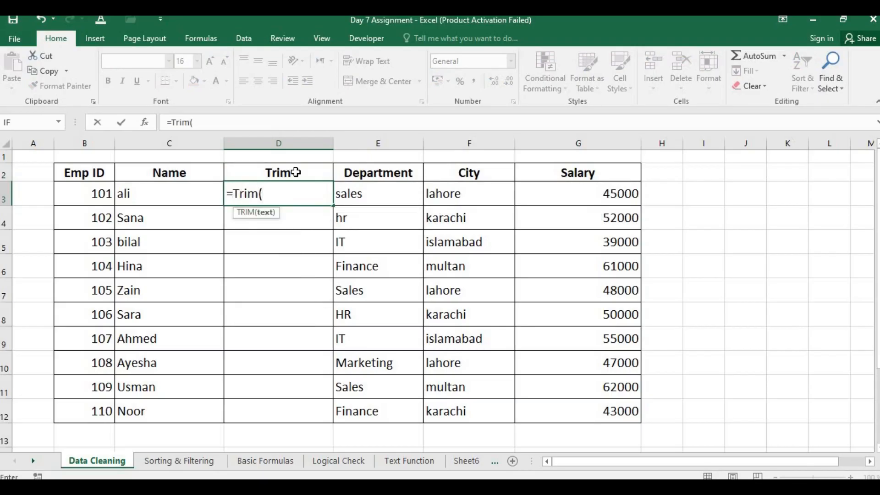
left_click(165, 192)
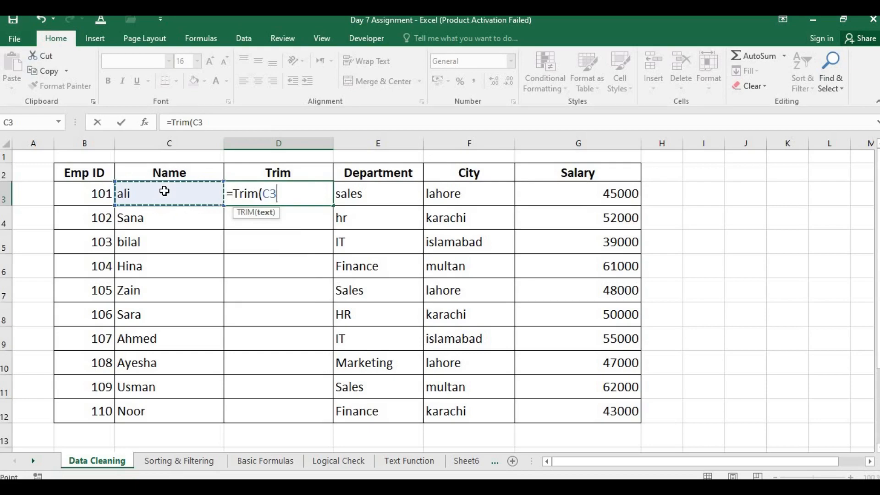
type(")")
key("ctrl+Return")
key("Return")
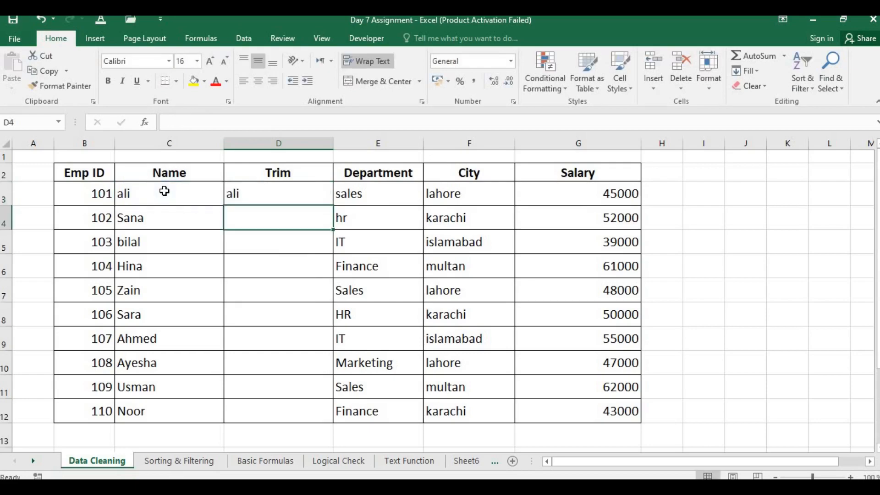
- Fill the TRIM formula from D3 down to D12 and check the source entry in C3
left_click(257, 198)
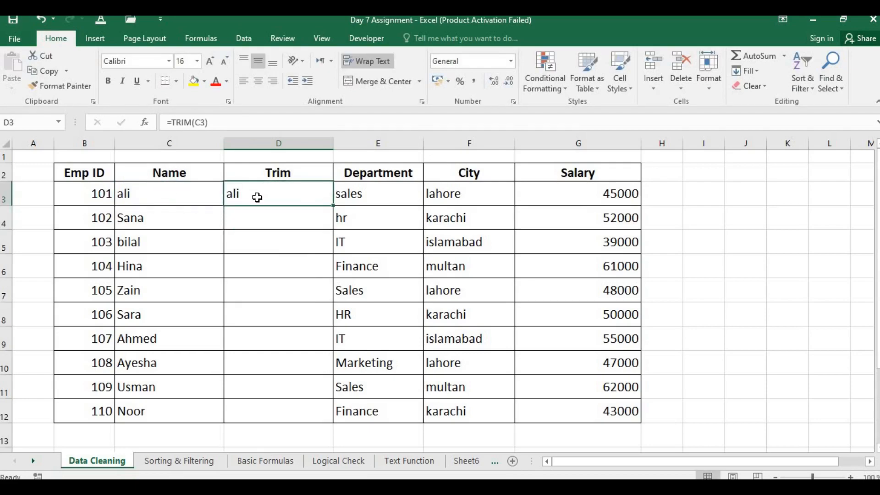
double_click(158, 197)
left_click(292, 203)
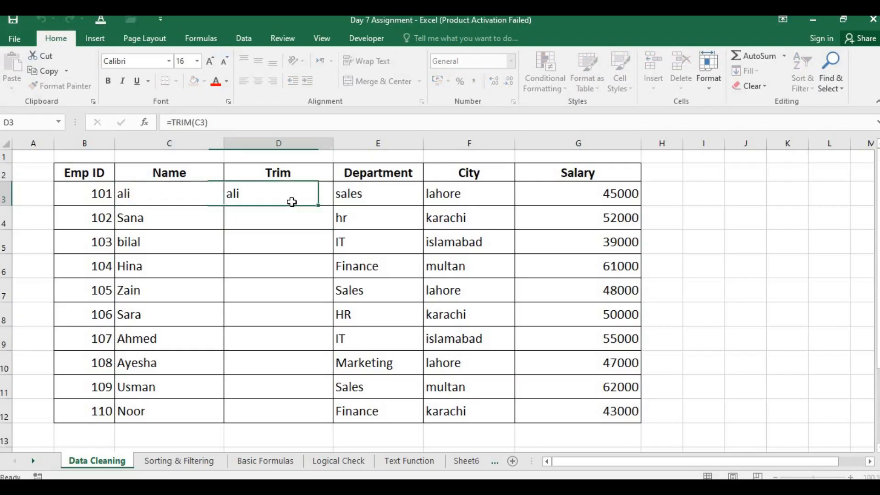
double_click(334, 206)
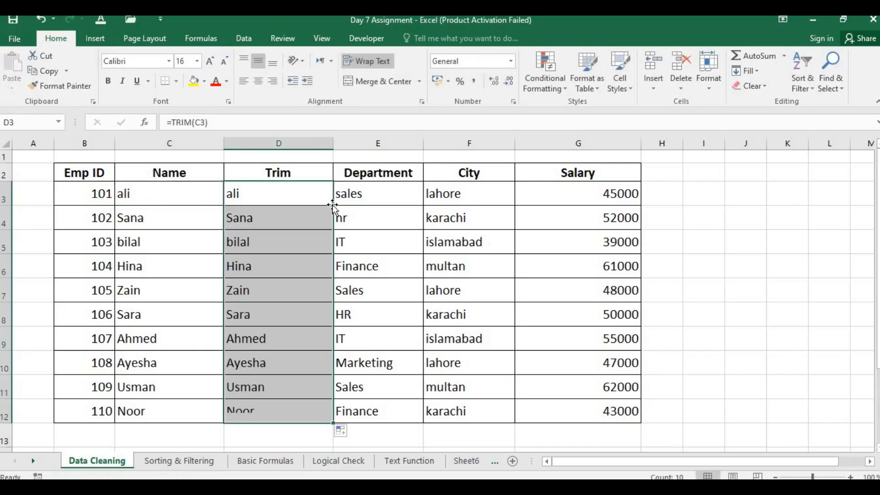
left_click(299, 372)
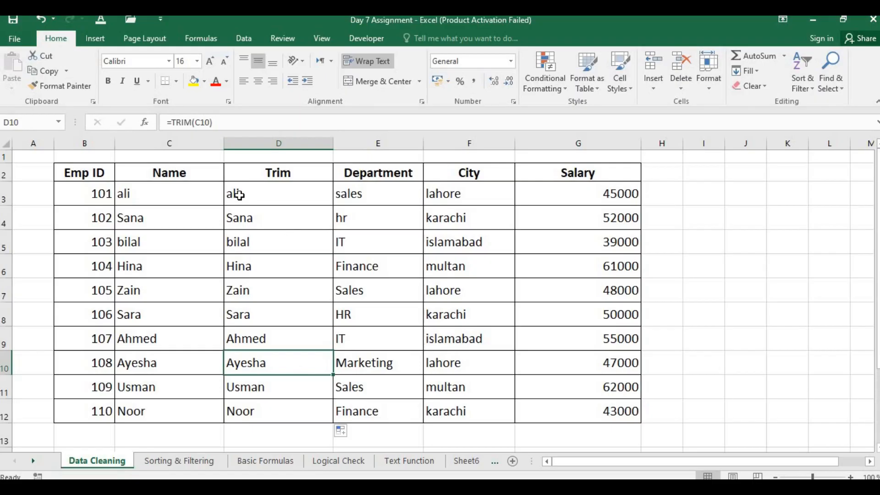
left_click(178, 194)
double_click(178, 194)
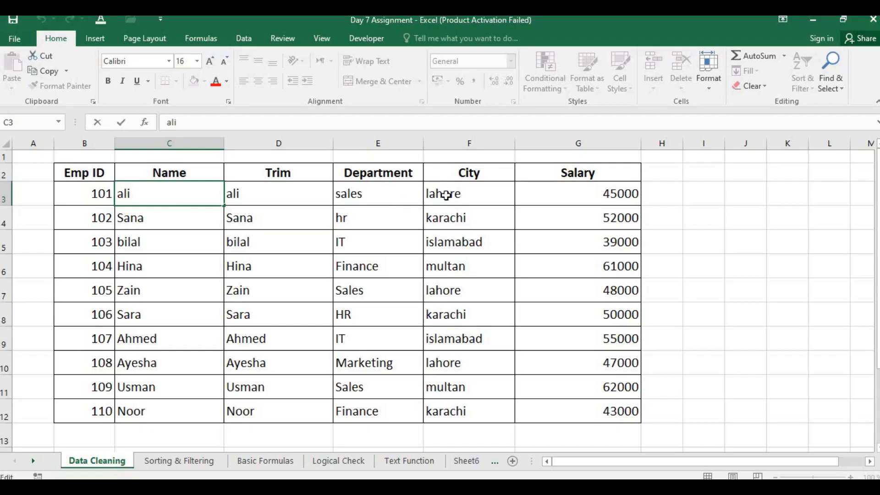
left_click(451, 243)
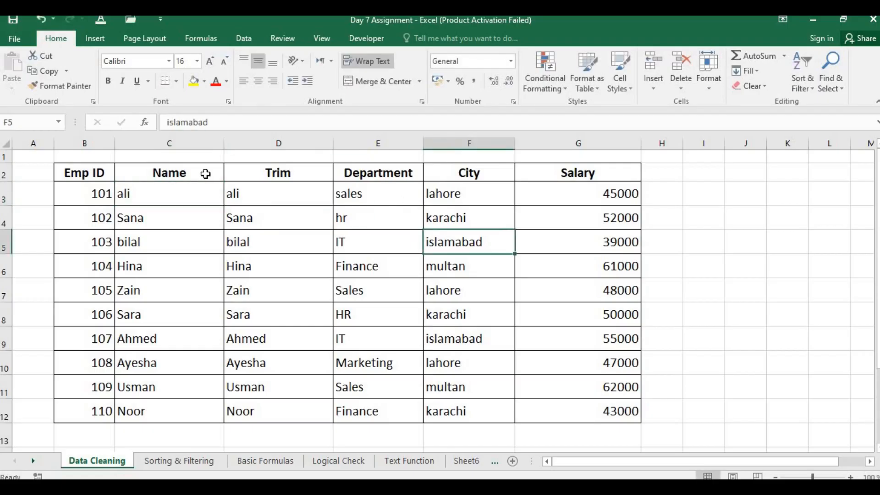
- Replace the header in cell D2 above the trimmed names with Name
left_click(278, 174)
double_click(297, 170)
key("BackSpace")
key("BackSpace")
key("BackSpace")
key("BackSpace")
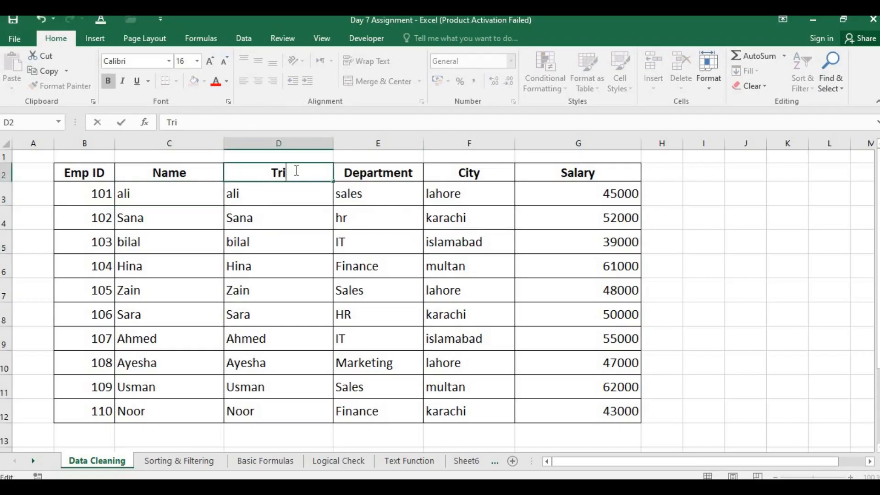
type("Name")
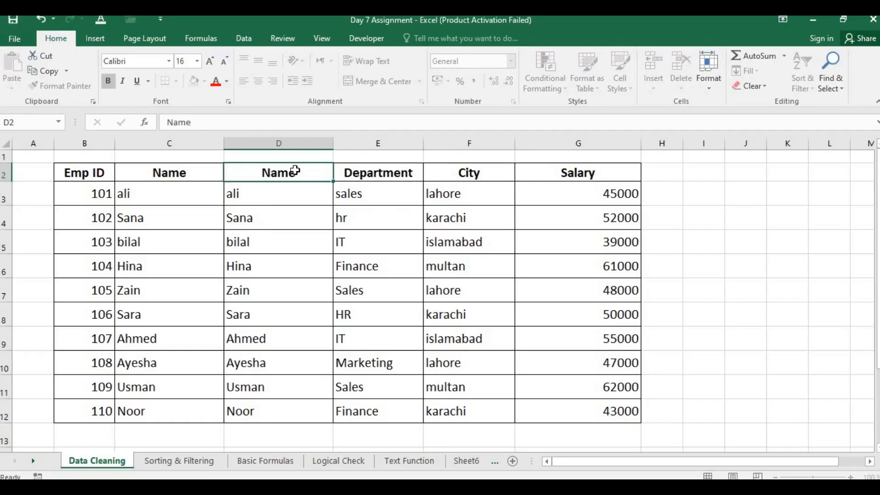
key("Return")
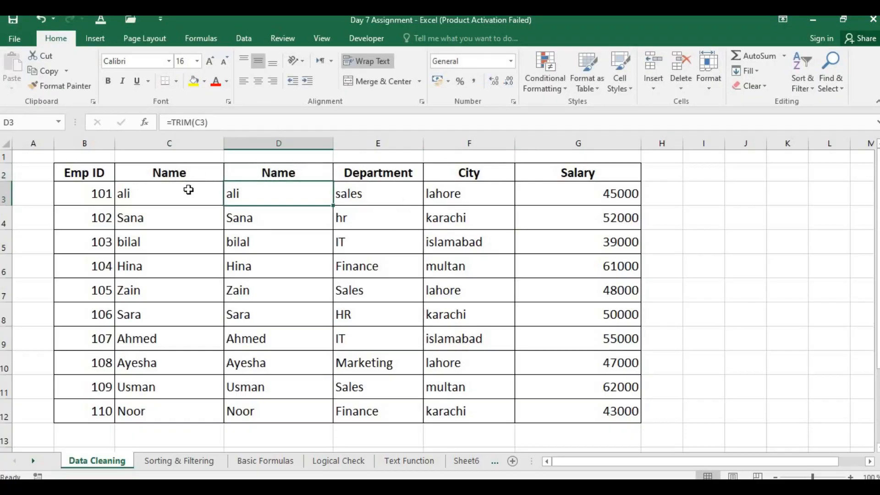
- Convert the TRIM formulas in column D to plain values by copying the column and pasting values over itself, and check D3
double_click(250, 191)
left_click(303, 192)
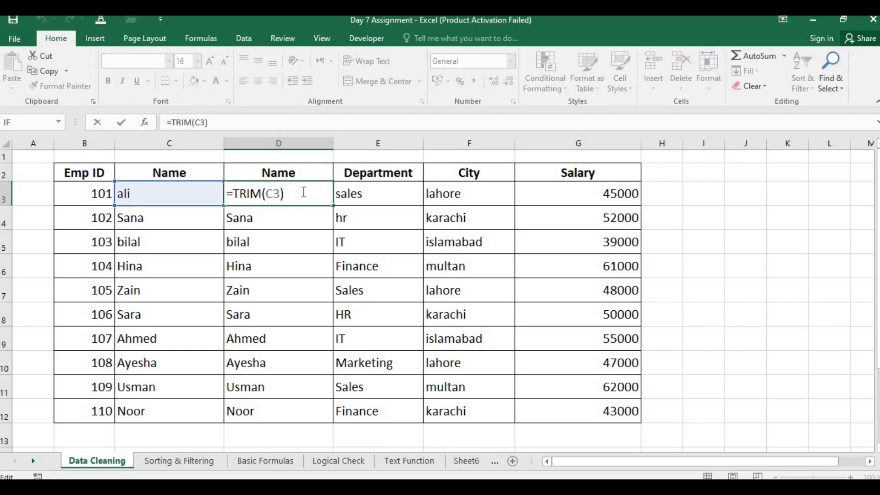
key("Return")
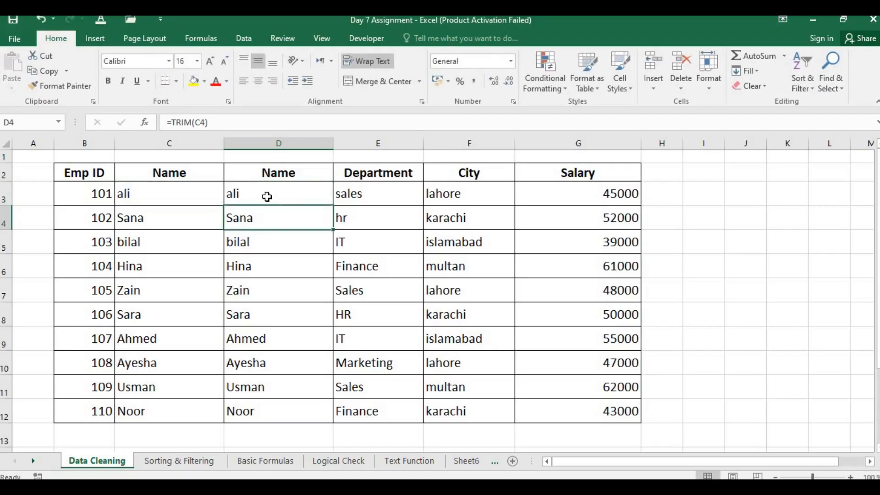
left_click(266, 196)
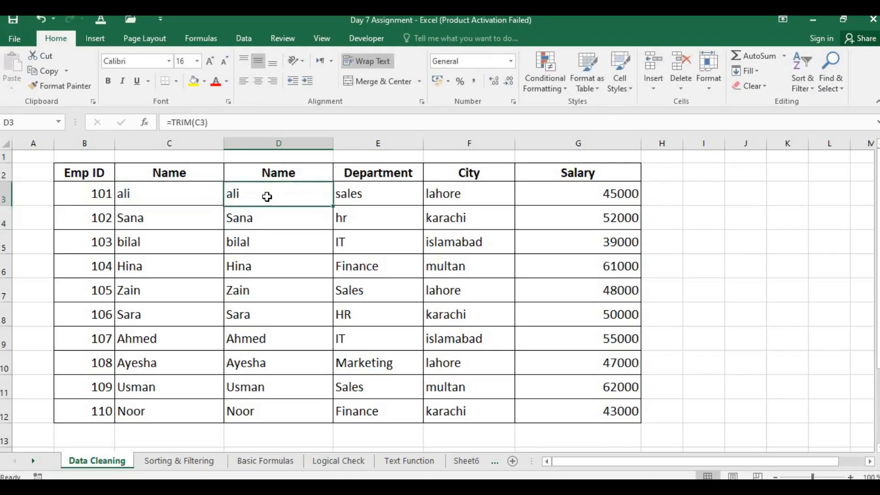
left_click(276, 143)
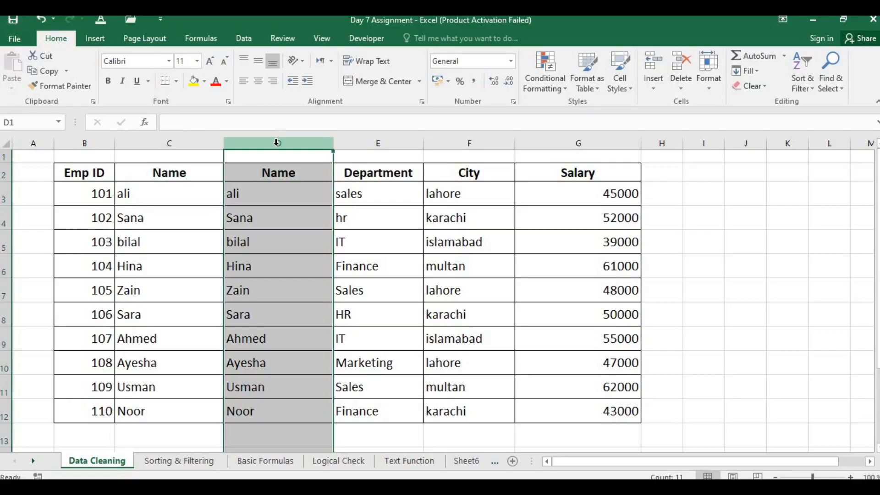
key("ctrl+c")
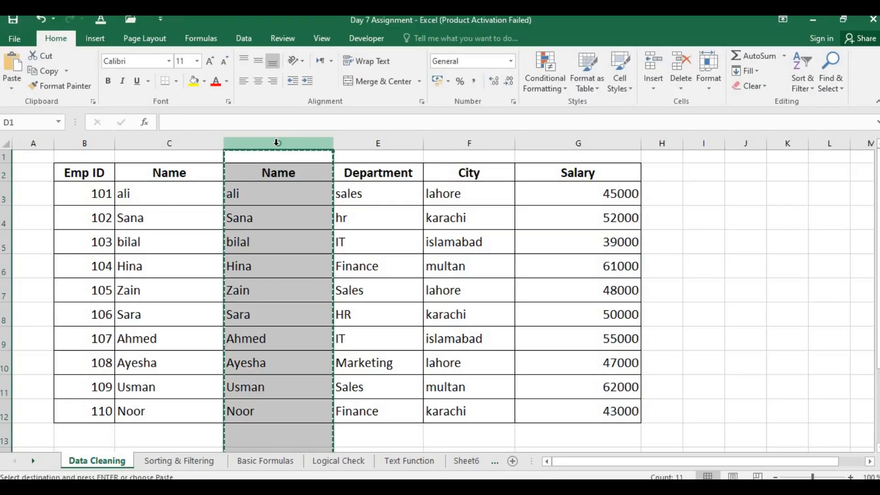
left_click(12, 88)
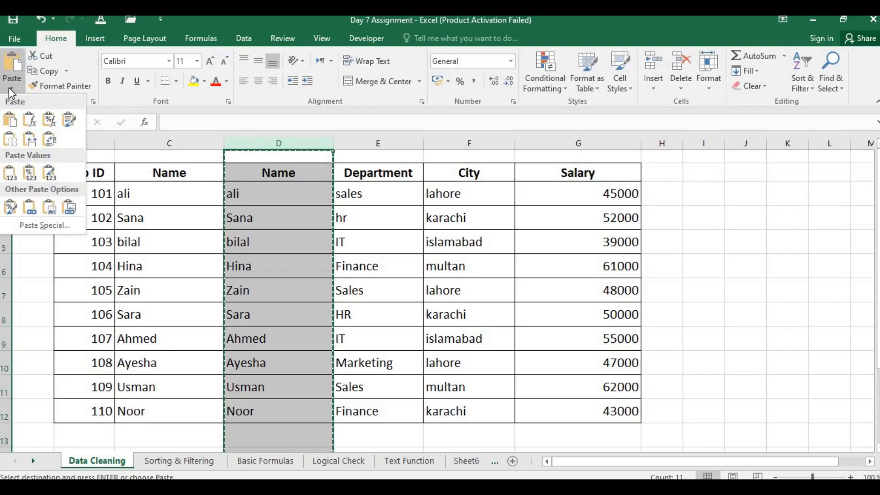
left_click(11, 174)
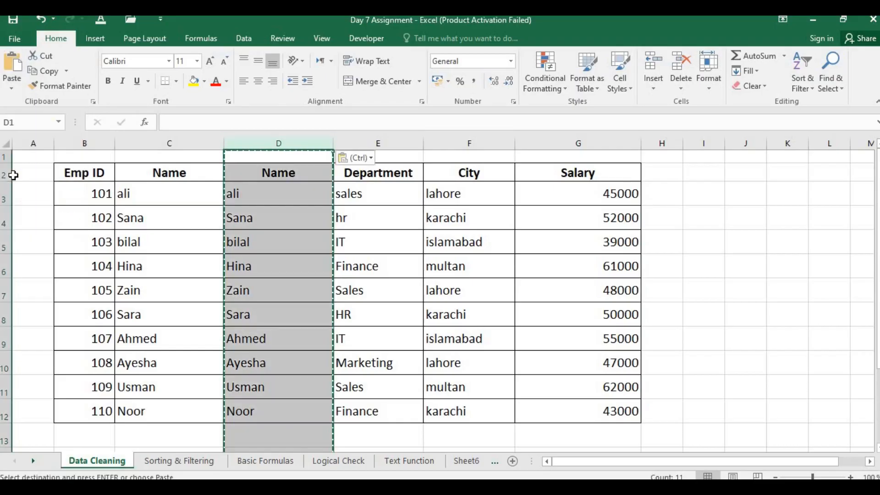
left_click(227, 232)
double_click(254, 195)
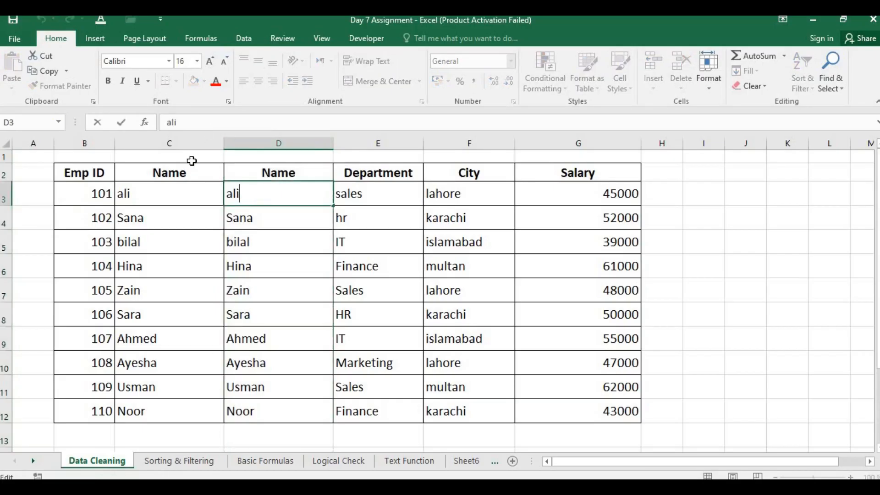
- Delete the original untrimmed Name column C from the sheet
left_click(191, 144)
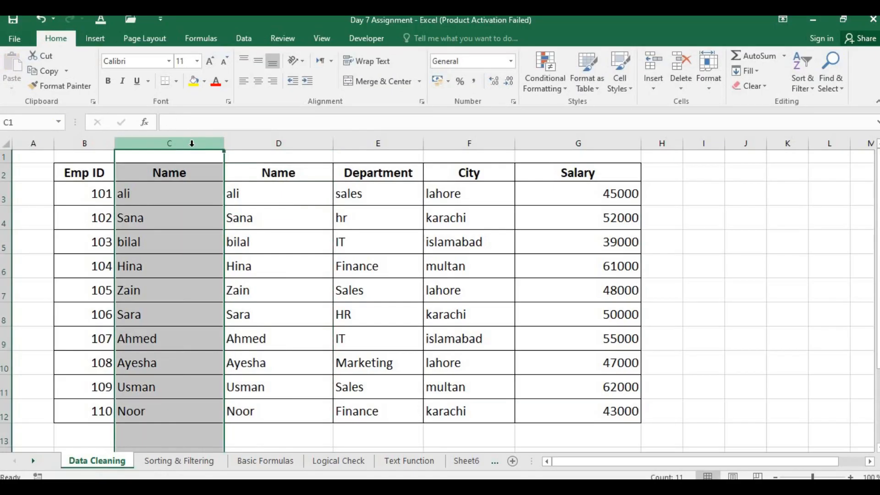
key("Delete")
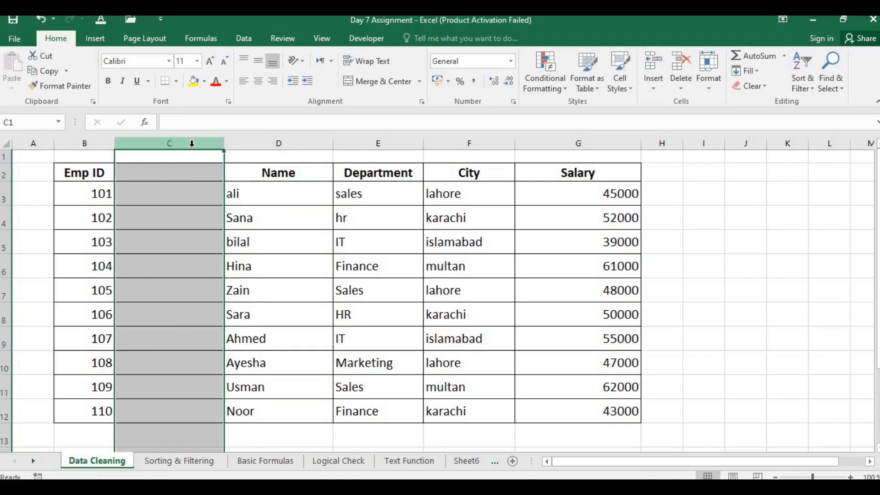
key("ctrl+minus")
left_click(190, 226)
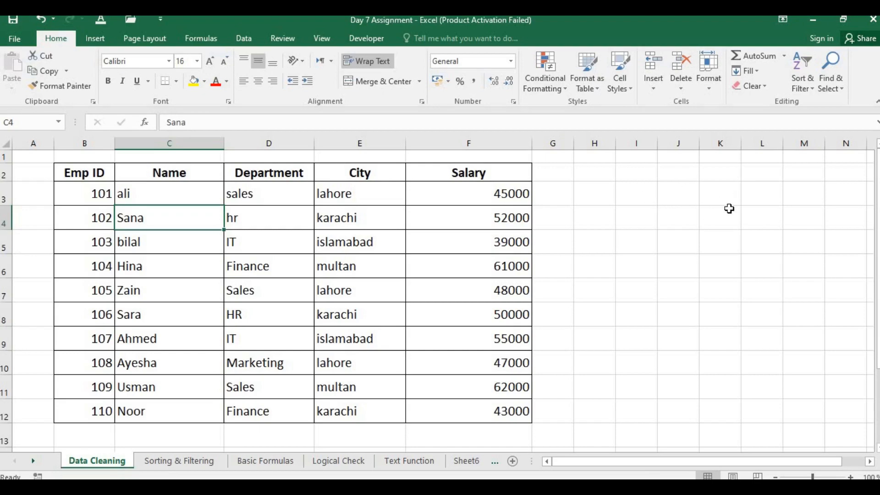
left_click_drag(77, 172, 476, 408)
left_click_drag(694, 249, 876, 413)
left_click(630, 395)
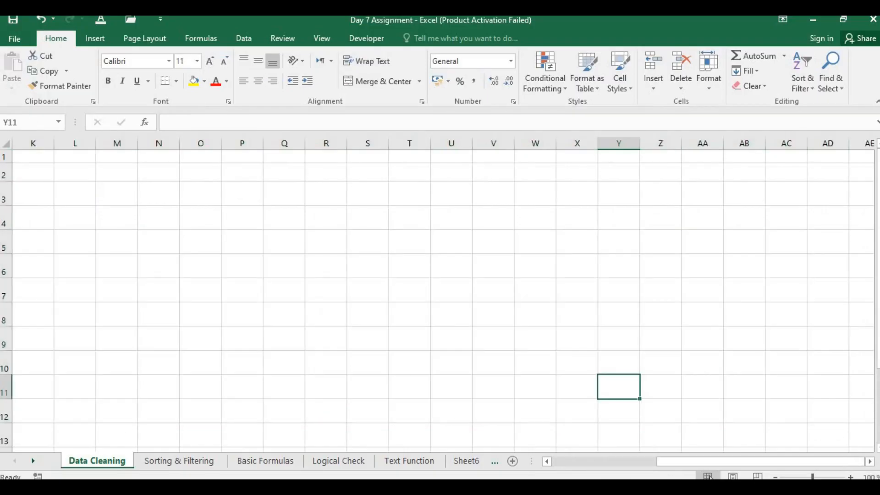
left_click_drag(697, 466, 522, 460)
left_click(383, 272)
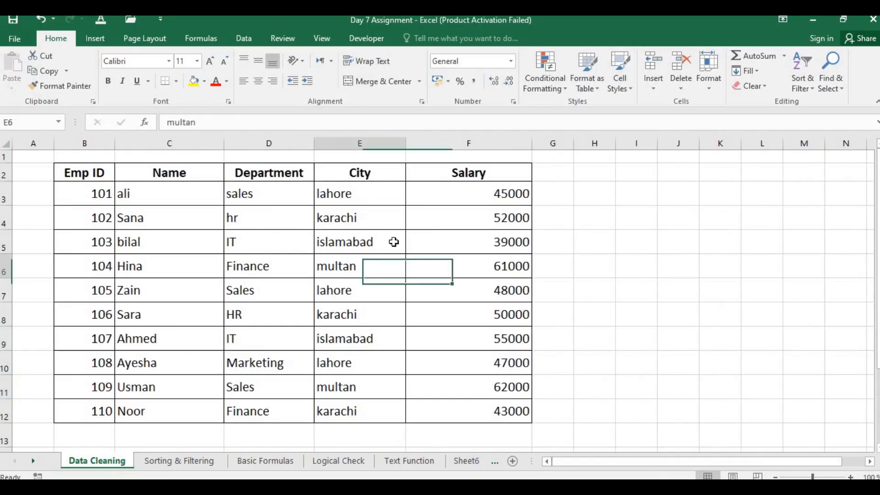
- Insert a blank column between City and Salary and give it the header City in cell F2
left_click(430, 143)
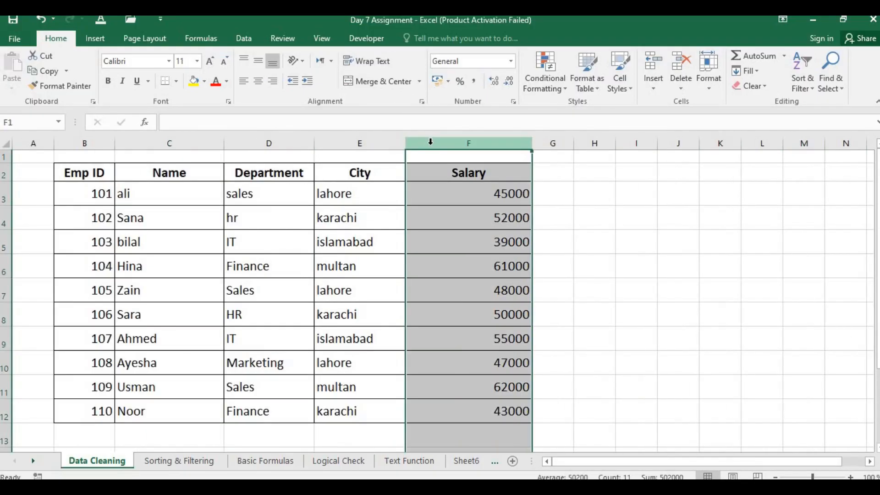
key("ctrl+shift+plus")
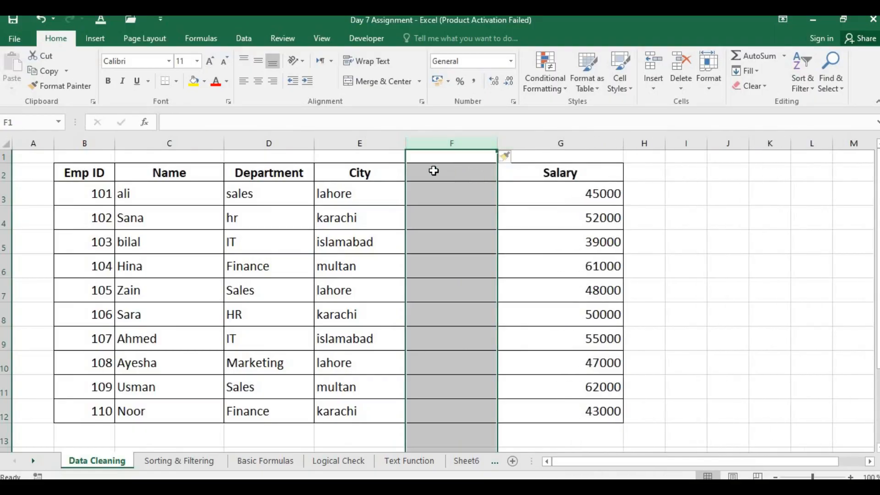
left_click(434, 171)
type("City")
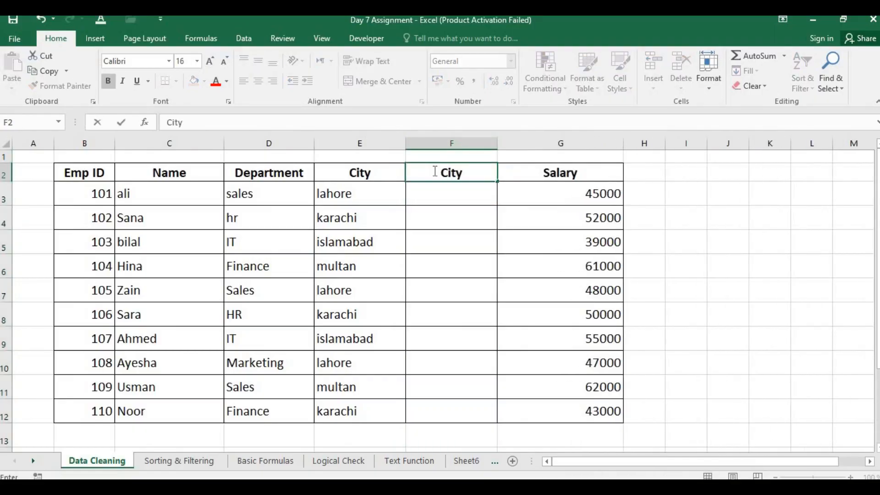
key("Return")
- Enter =TRIM(E3) in cell F3 and fill the formula down to F12
type("=")
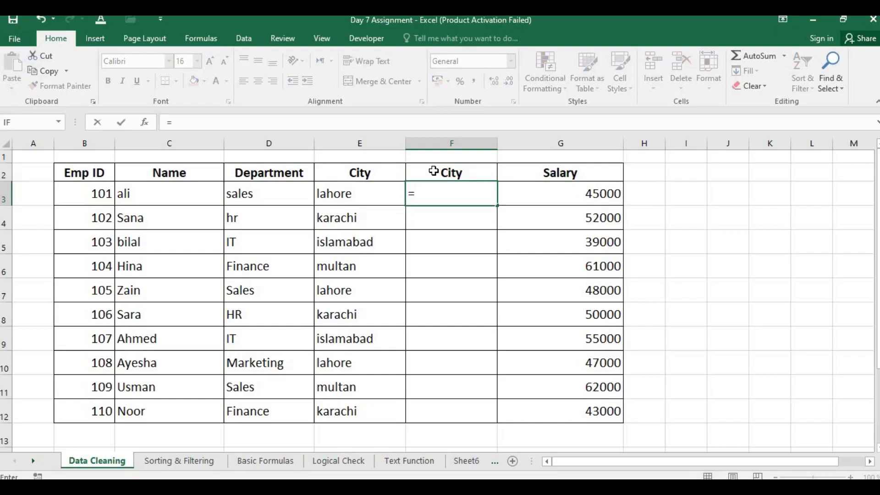
type("Trim(")
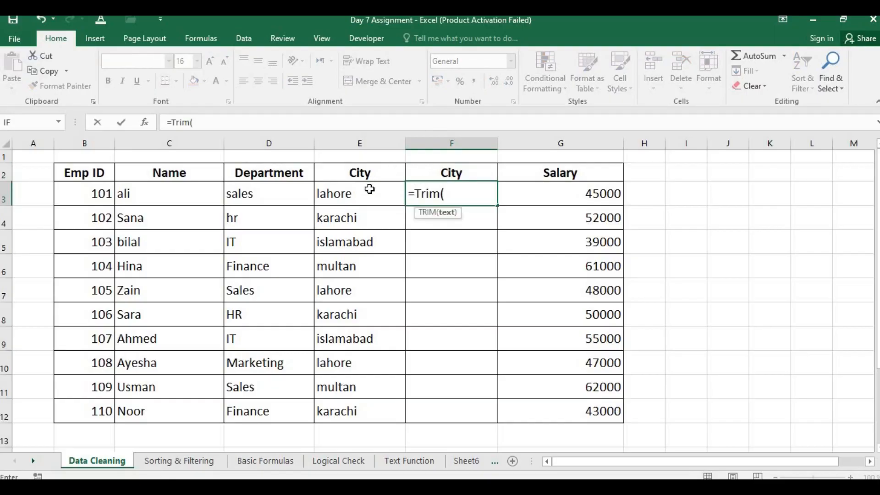
left_click(370, 188)
type(")")
key("Return")
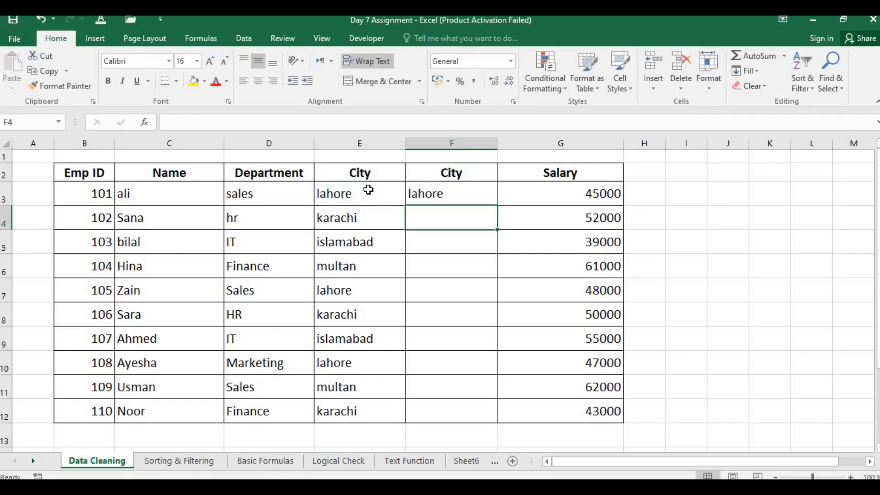
left_click(463, 191)
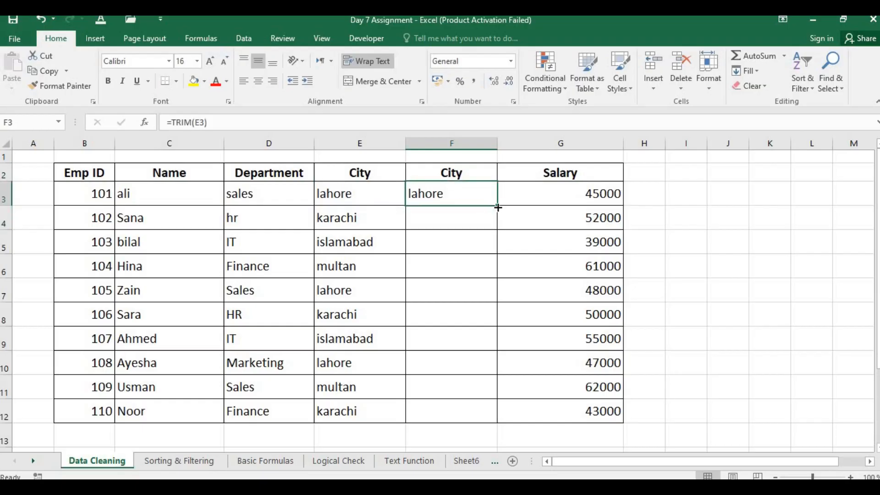
double_click(498, 206)
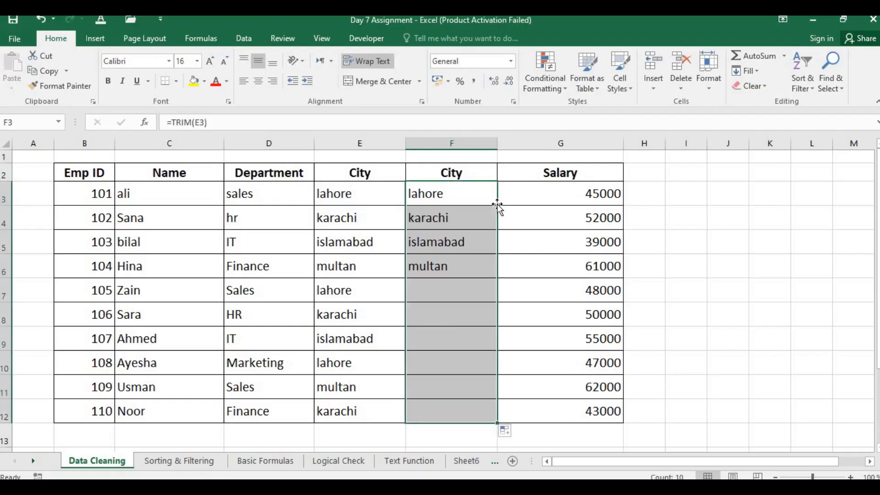
- Convert the TRIM formulas in column F to plain values by copying the column and pasting values over itself, and check F3
left_click(446, 192)
double_click(447, 193)
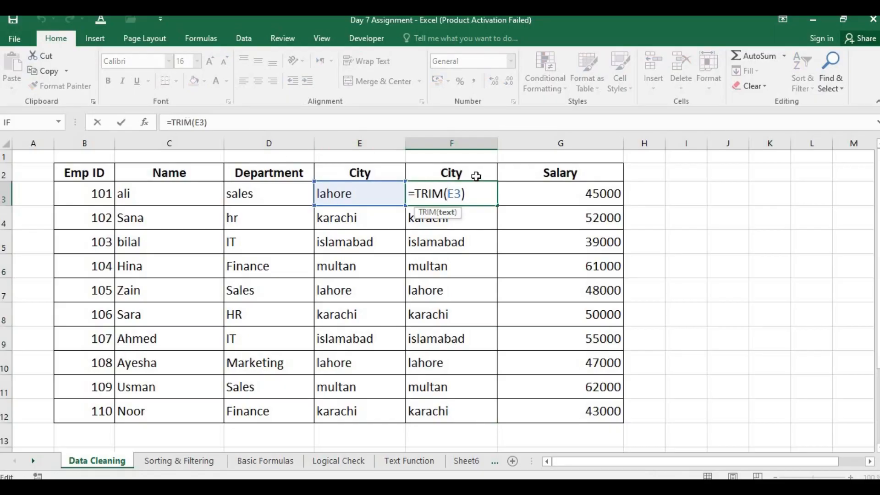
left_click(484, 192)
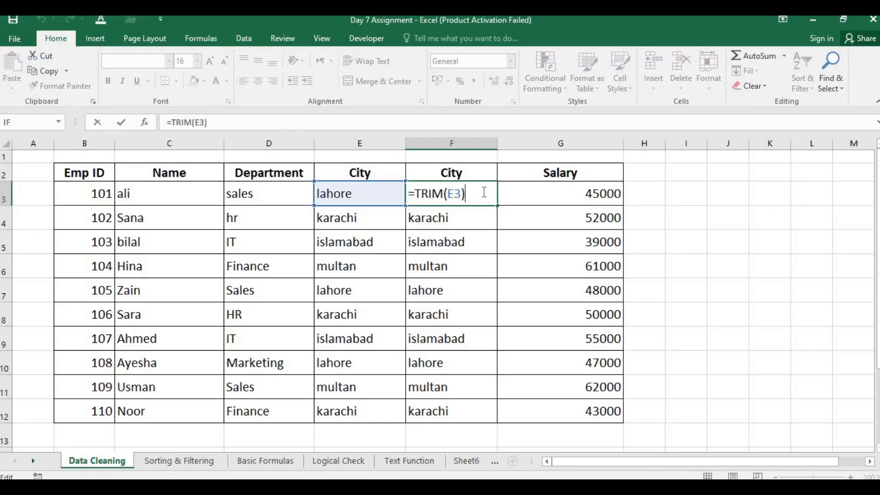
key("Return")
left_click(359, 140)
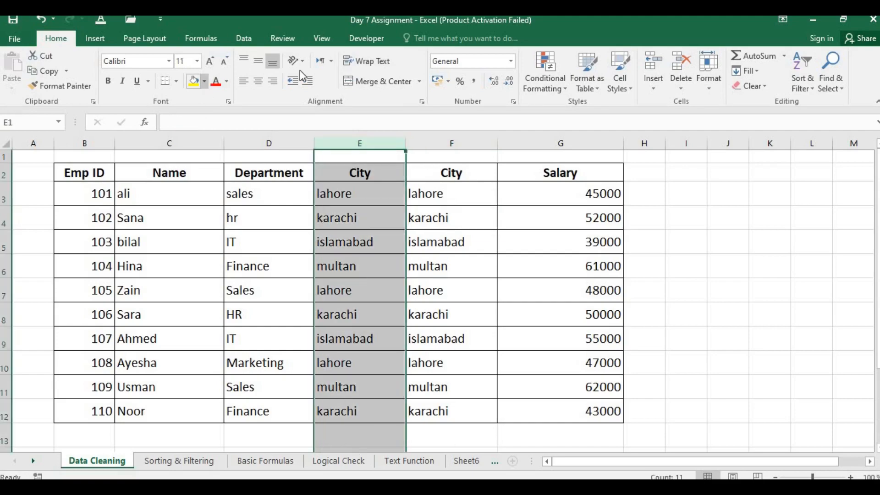
left_click(452, 142)
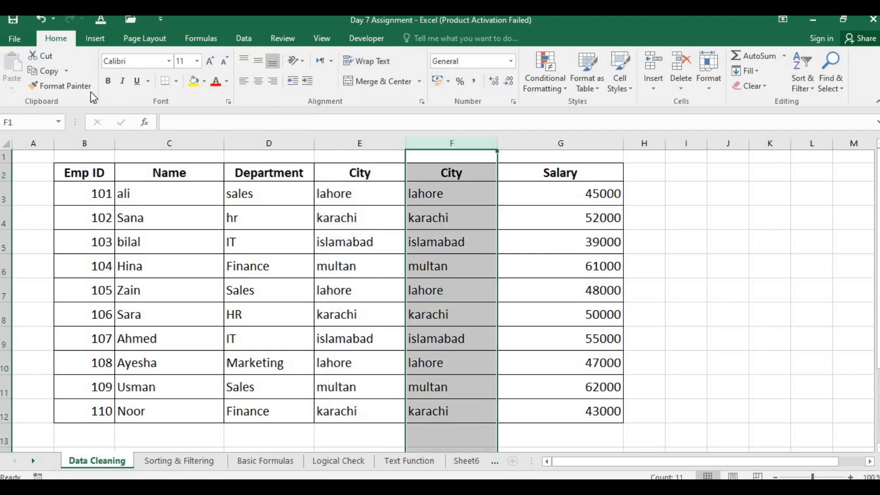
key("ctrl+c")
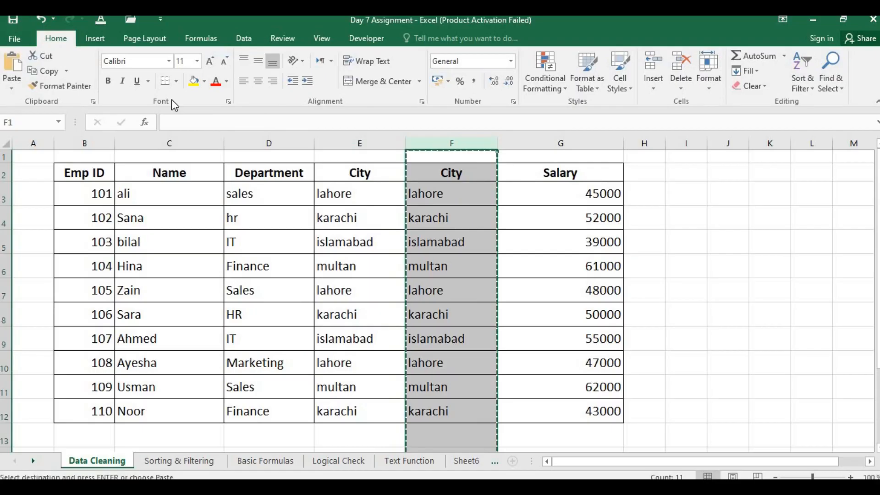
left_click(11, 89)
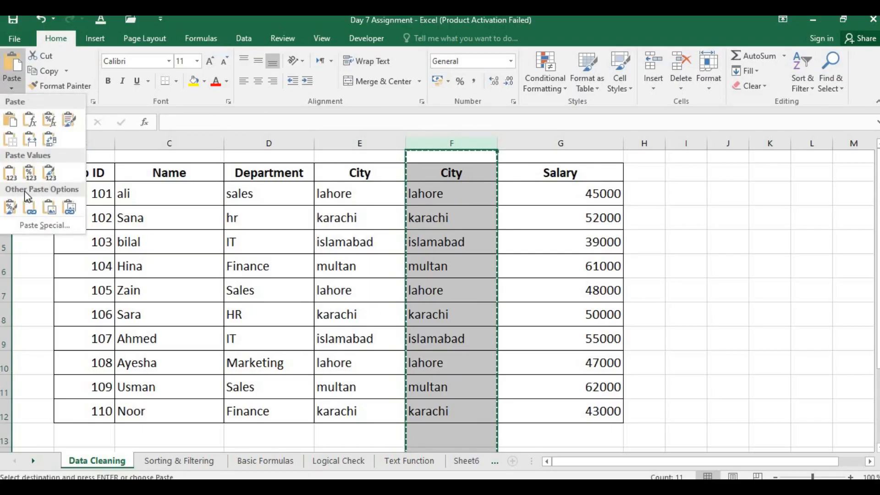
left_click(15, 174)
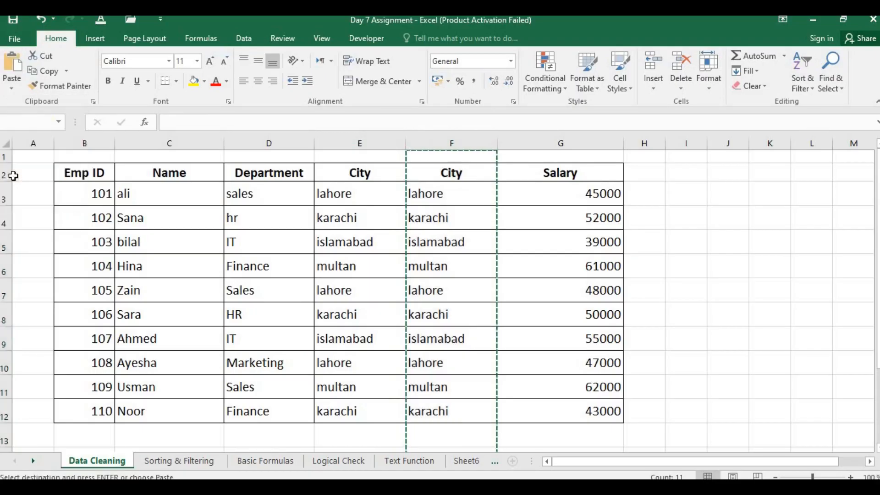
left_click(413, 240)
left_click(443, 202)
double_click(443, 200)
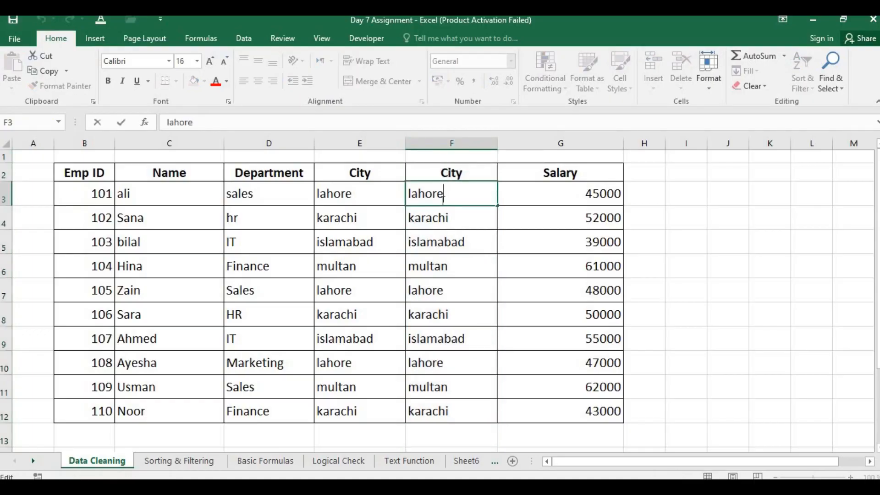
- Delete the original untrimmed City column E from the sheet
left_click(367, 144)
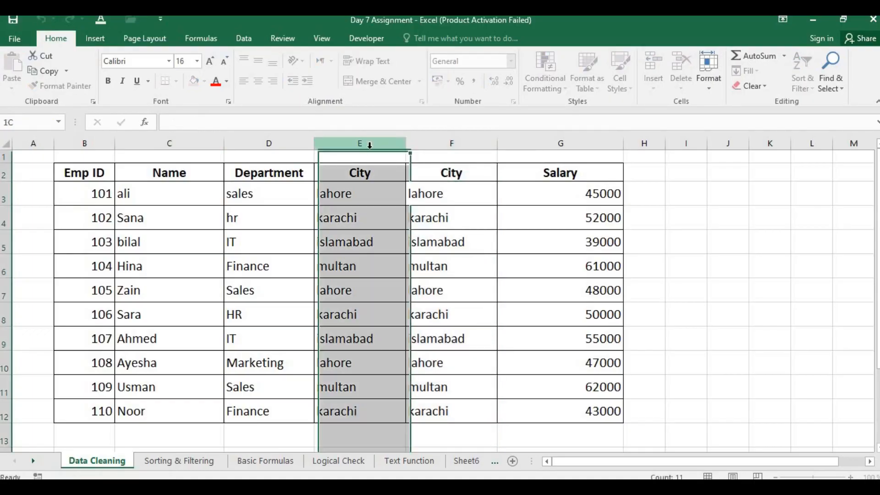
key("ctrl+minus")
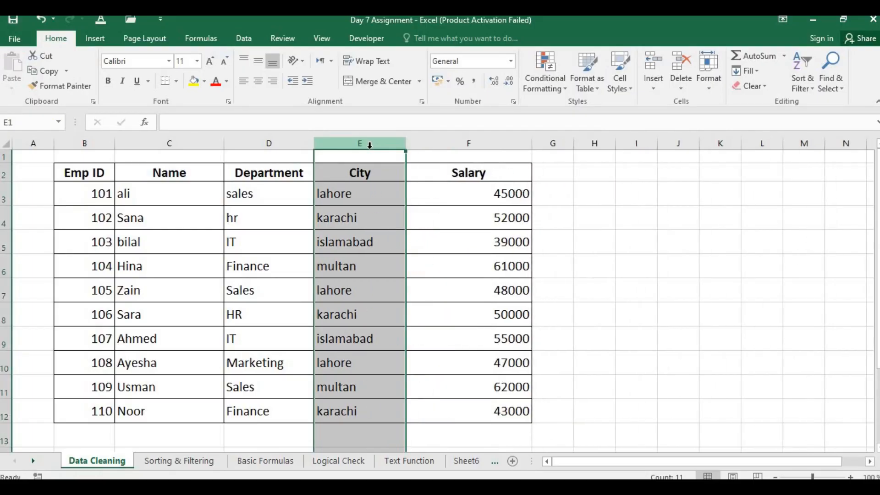
left_click(423, 242)
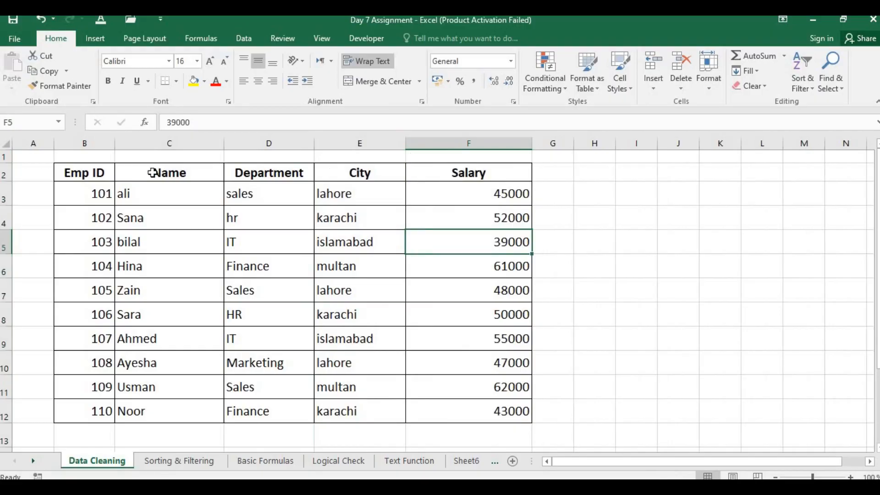
left_click(189, 137)
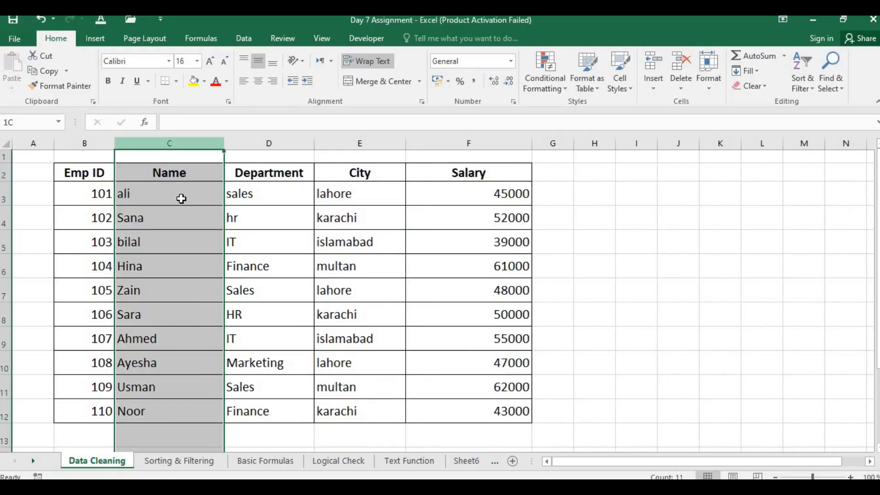
left_click(379, 139)
left_click(279, 137)
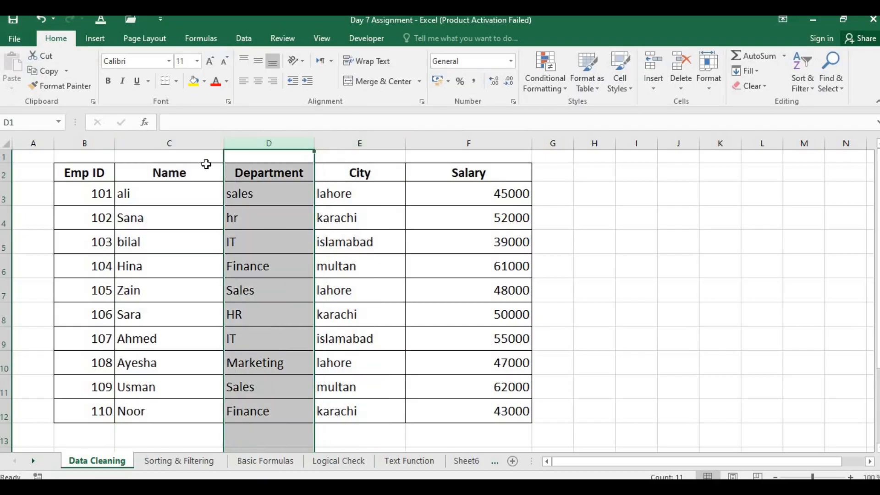
left_click(180, 173)
left_click(365, 173)
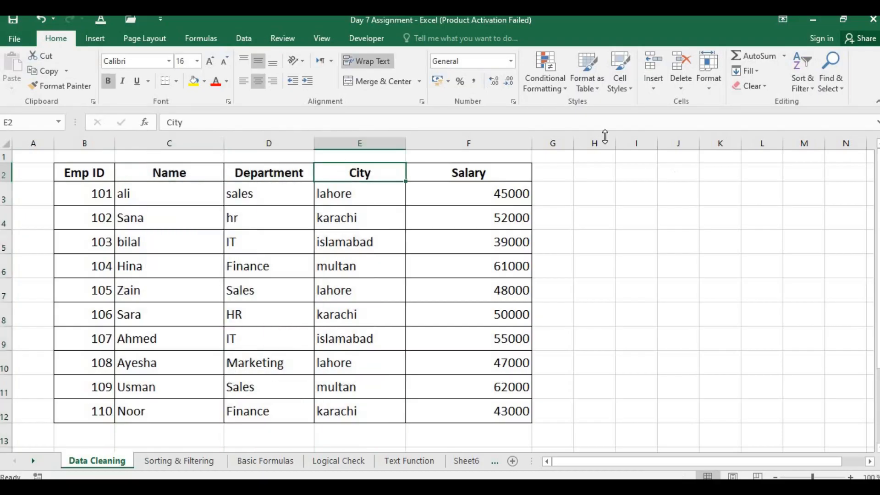
- Widen column G beside Salary and enter the header CITY & Name in cell G2
left_click_drag(617, 143, 626, 142)
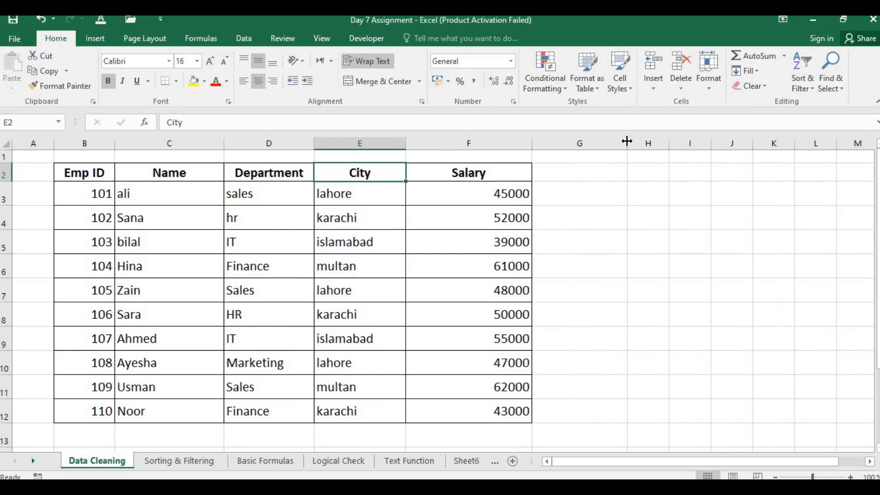
left_click(570, 180)
type("City")
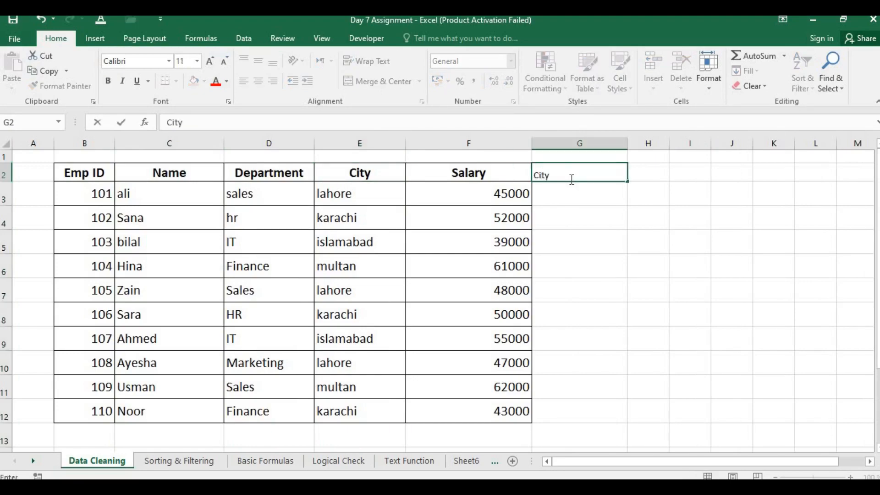
key("BackSpace")
key("BackSpace")
type("CITY")
key("BackSpace")
key("BackSpace")
key("BackSpace")
key("BackSpace")
key("BackSpace")
key("BackSpace")
key("BackSpace")
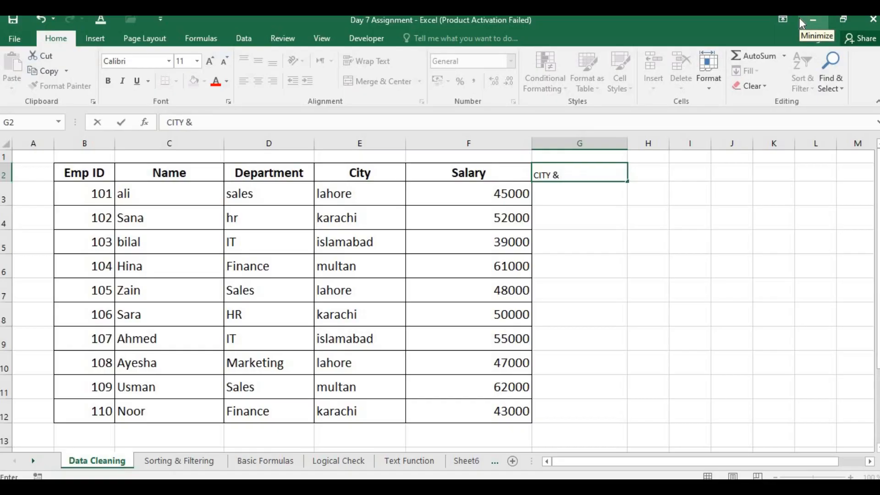
key("BackSpace")
type("AN")
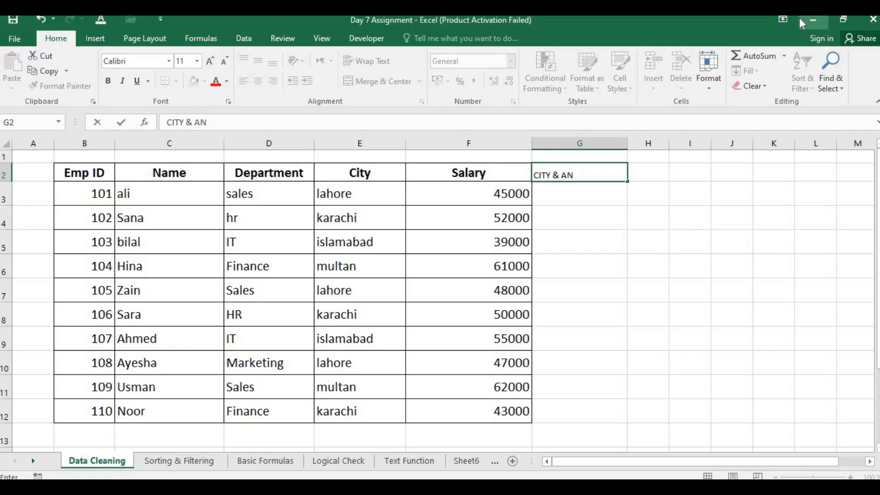
key("BackSpace")
key("BackSpace")
type("Nam,")
key("Return")
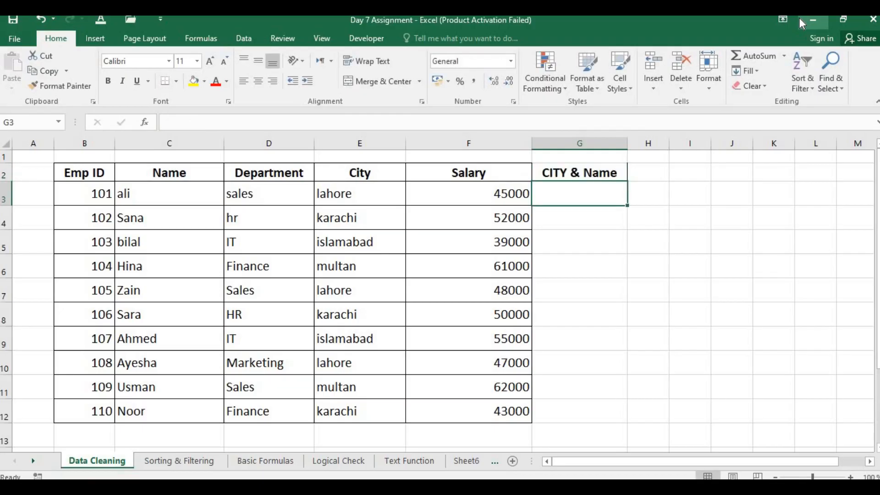
- Enter a formula in cell G3 that trims the city in E3 and converts it to proper case, =PROPER(TRIM(E3))
type("=proper")
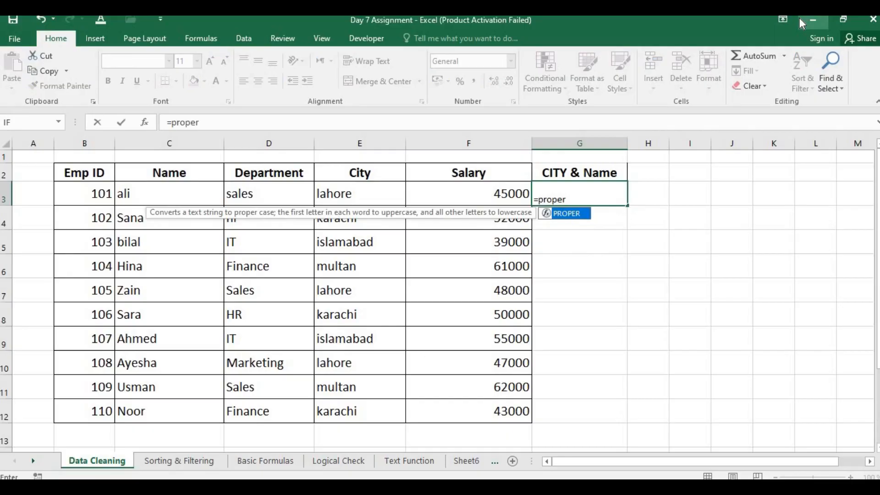
key("Escape")
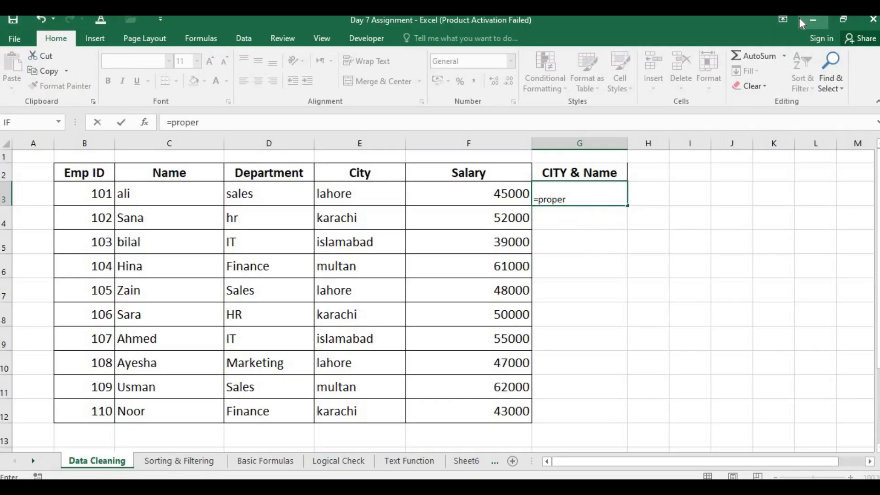
type("(Trim")
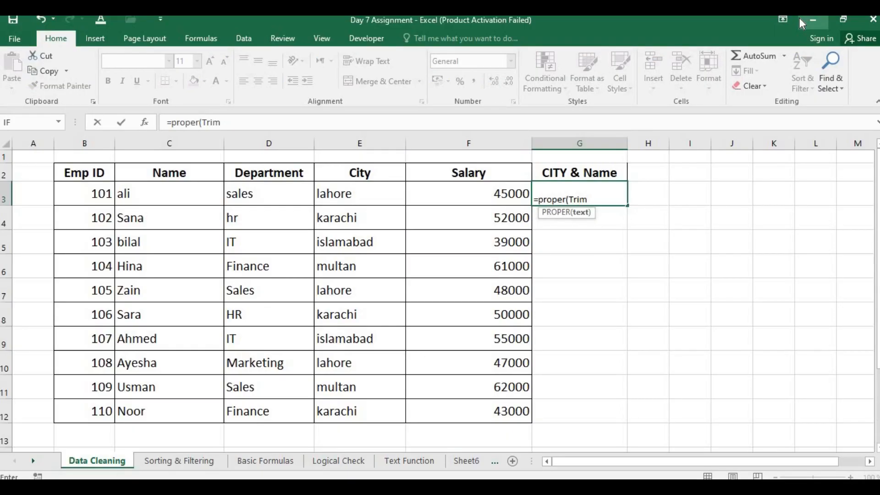
type("(")
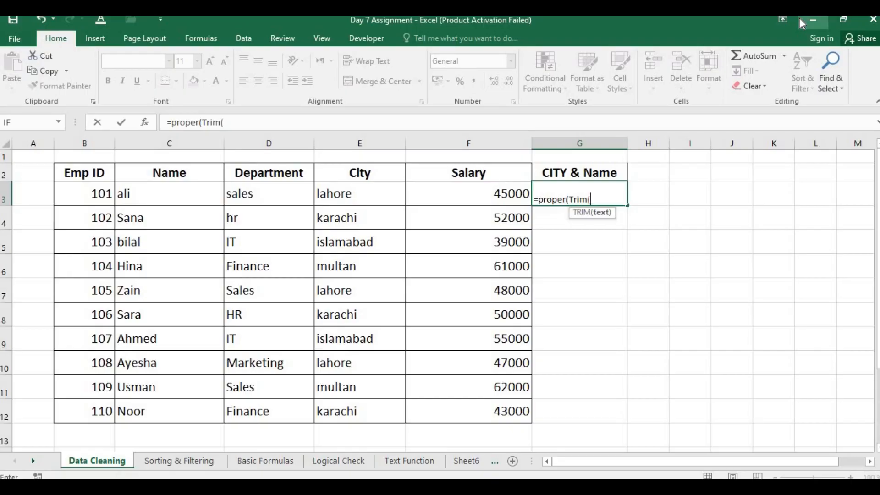
left_click(367, 197)
type(")")
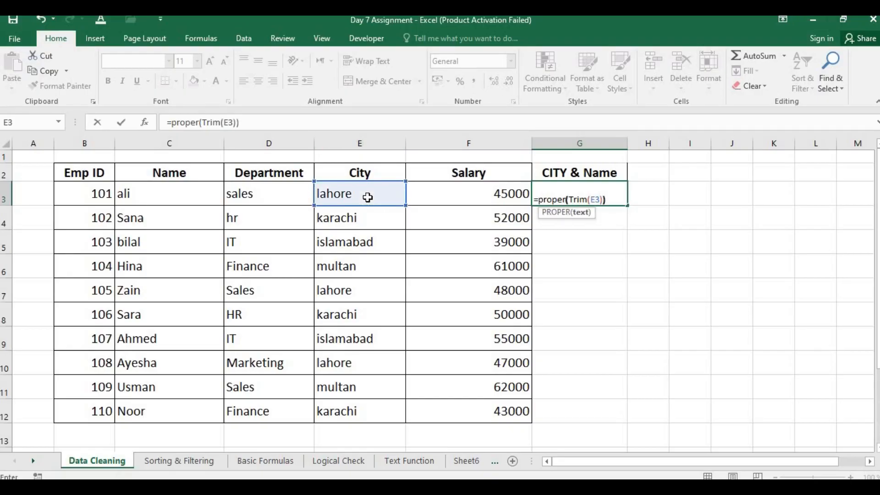
key("Return")
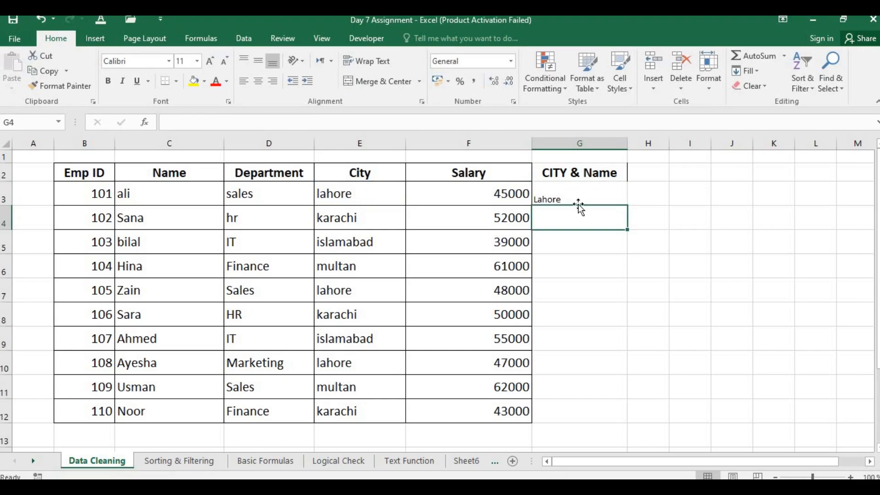
- Shorten the header in G2 to CITY and fill the G3 formula down to G12
double_click(598, 168)
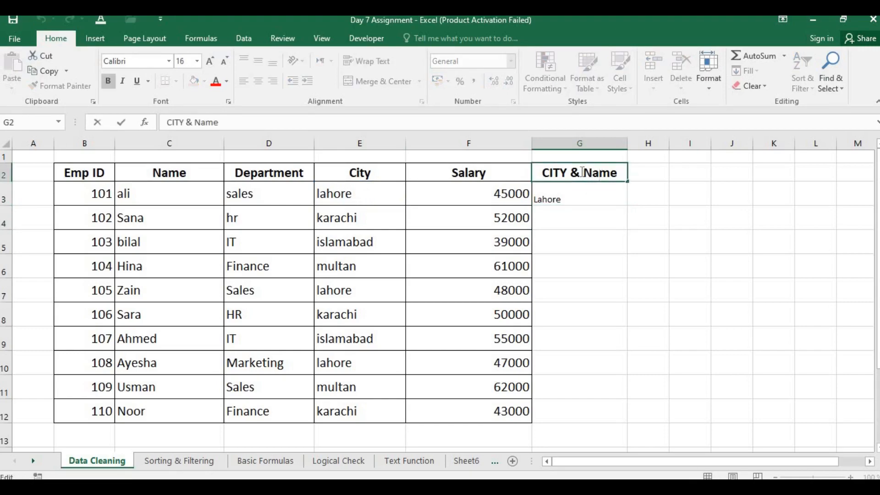
left_click_drag(571, 170, 630, 176)
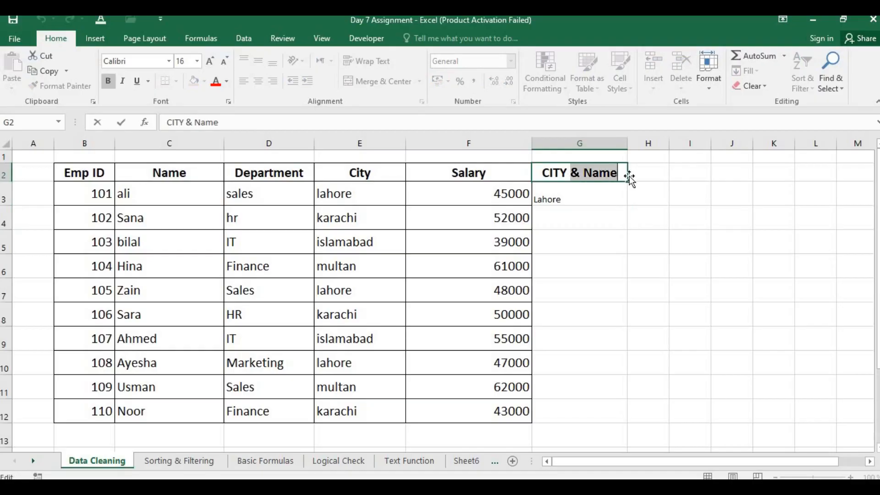
key("BackSpace")
left_click(573, 204)
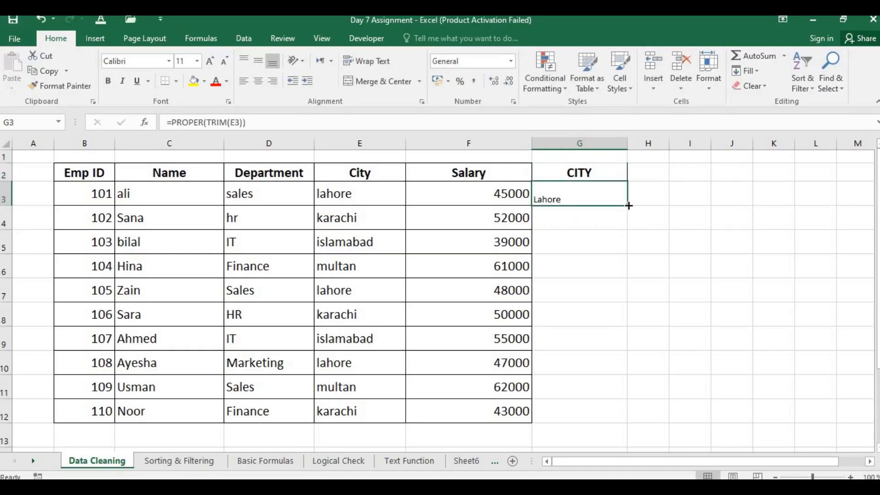
double_click(627, 206)
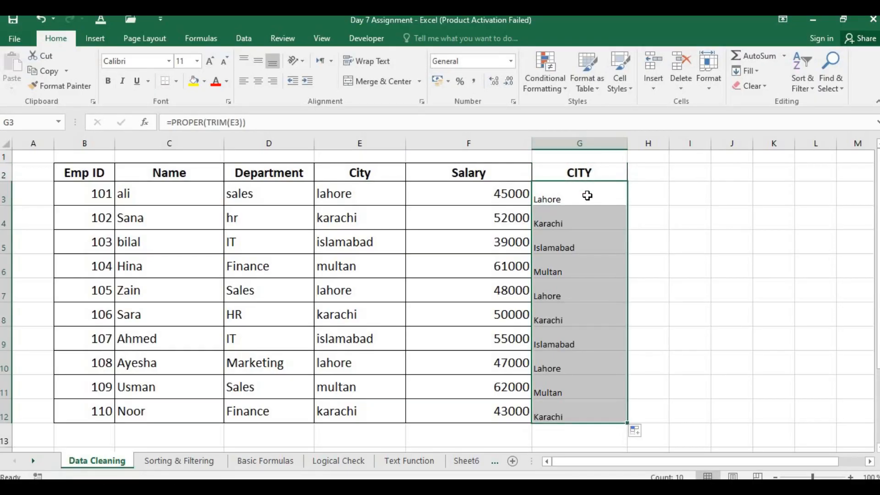
- Convert the PROPER formulas in column G to plain values by copying the column and pasting values over itself
left_click(596, 137)
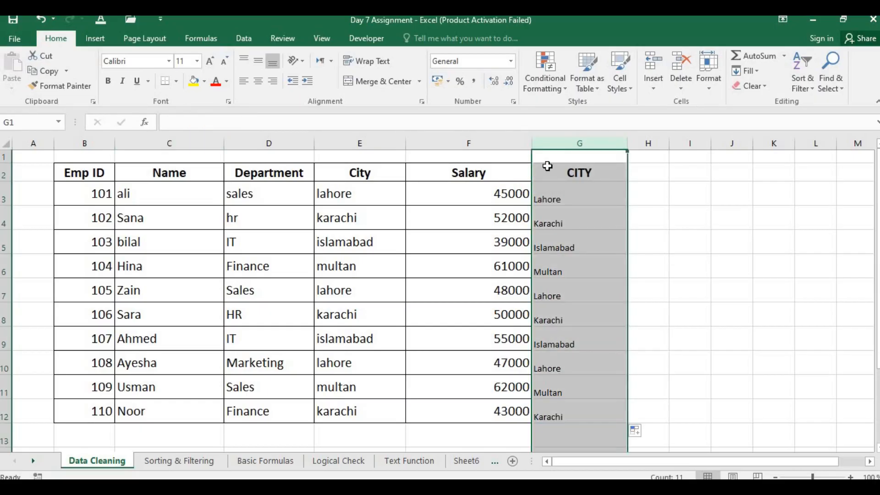
key("ctrl+c")
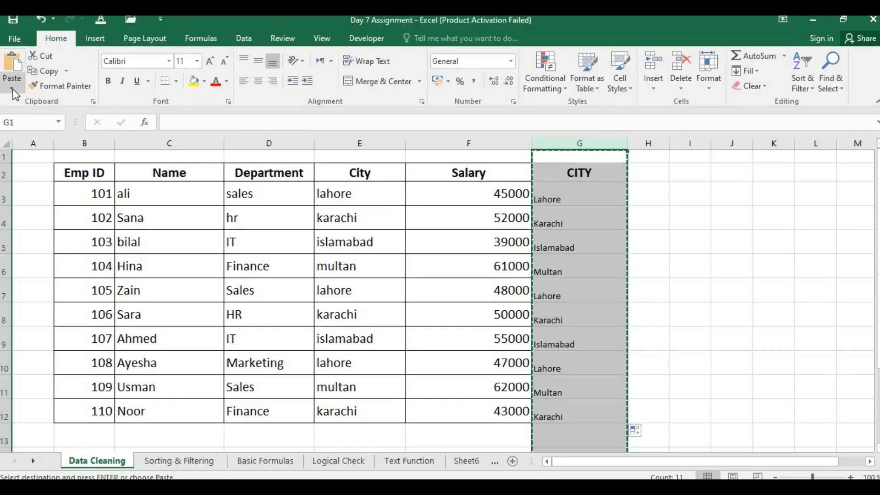
left_click(14, 93)
left_click(6, 176)
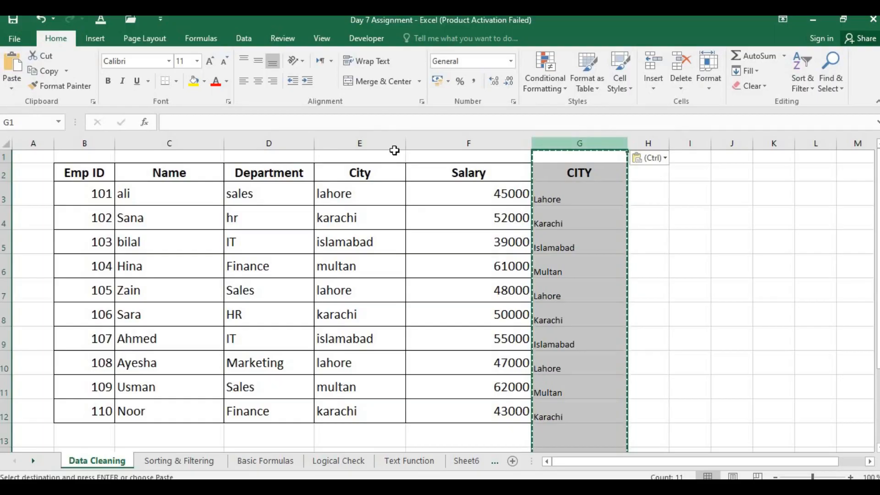
- Paste the copied proper-case CITY column over the existing City column E
left_click(371, 139)
key("ctrl+v")
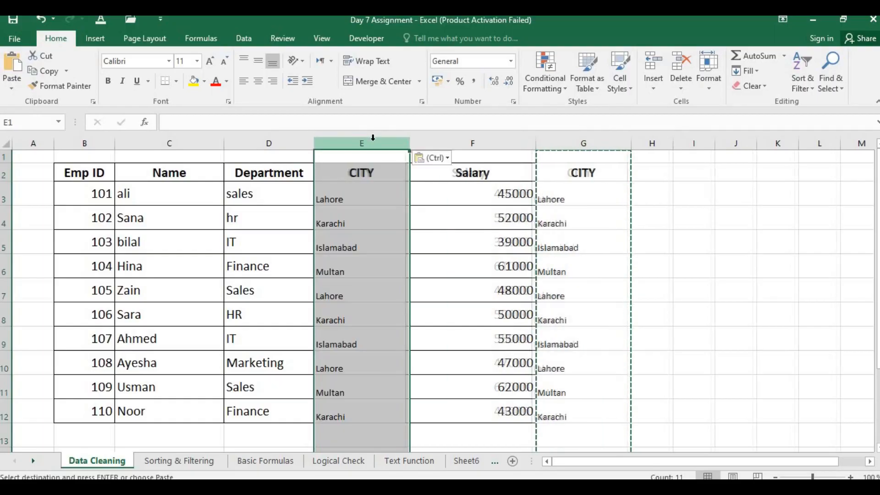
left_click(434, 289)
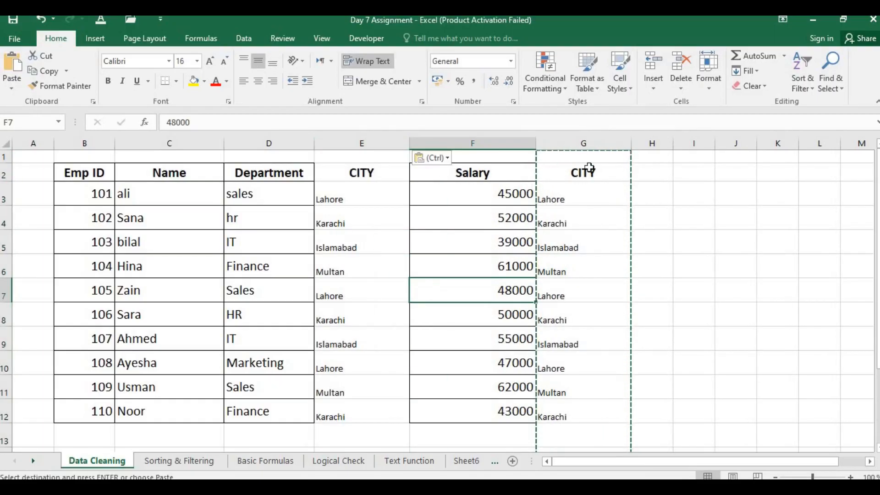
- Delete the helper CITY column G beside the Salary column
left_click(594, 140)
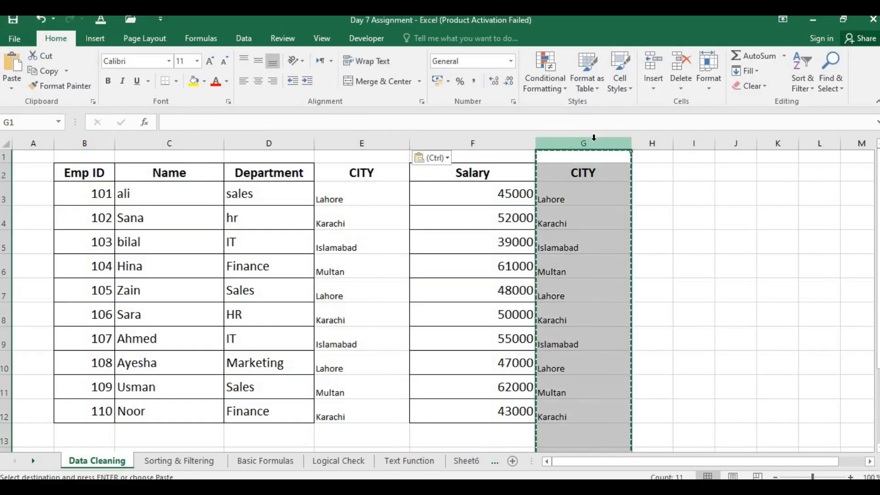
key("ctrl+minus")
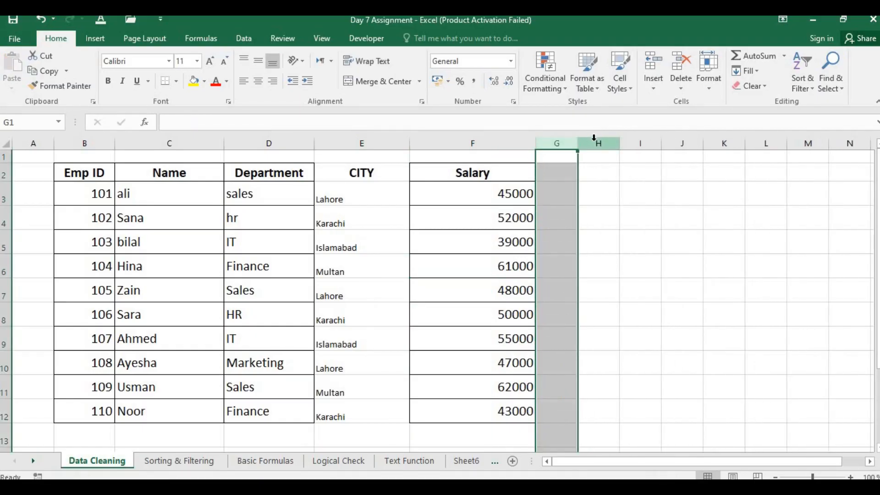
left_click(660, 255)
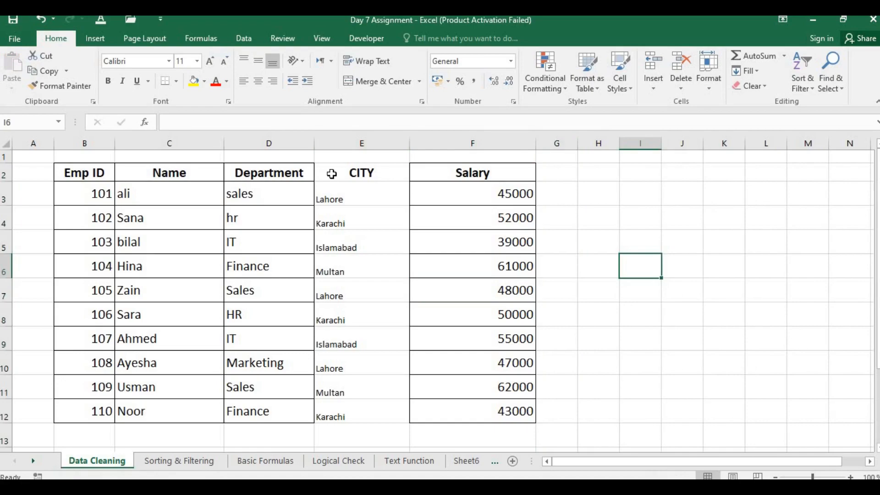
- Apply all borders to the CITY column cells E2:E12
left_click_drag(332, 173, 373, 414)
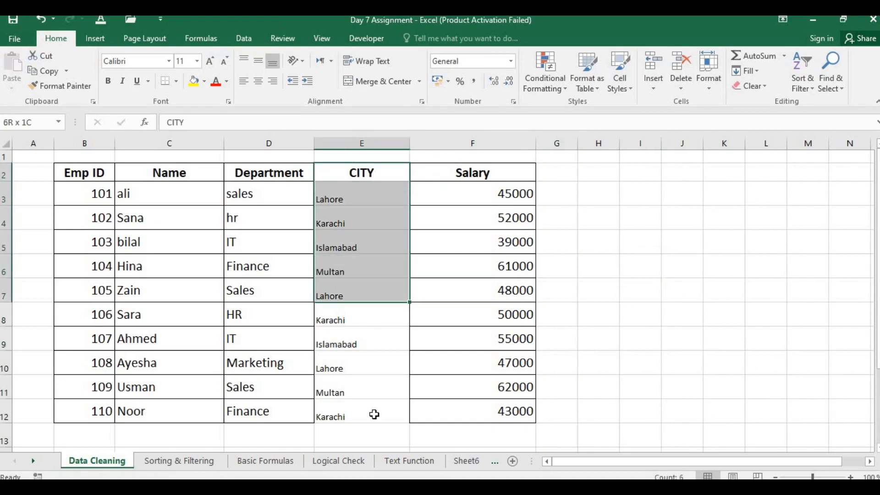
left_click(177, 84)
left_click(204, 193)
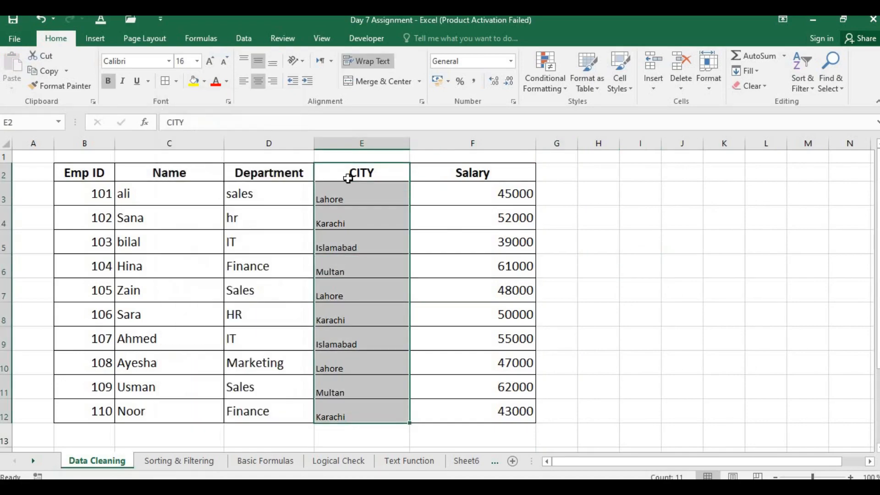
left_click(456, 237)
left_click(343, 199)
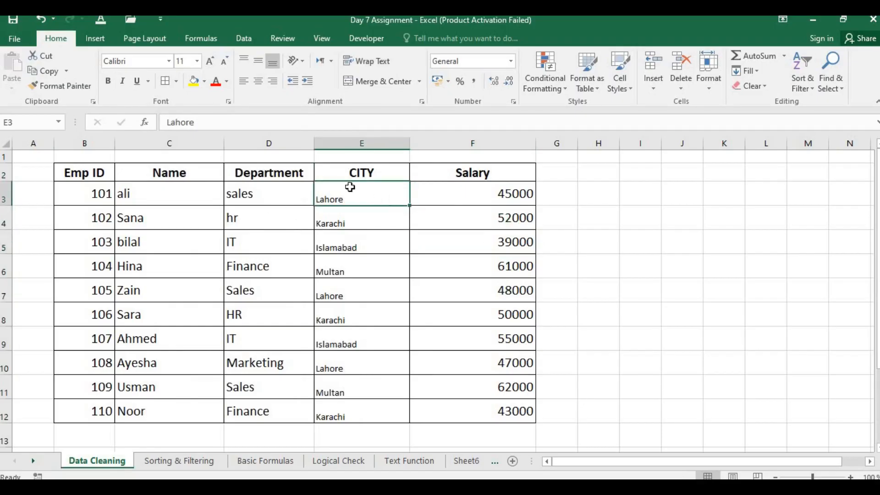
left_click(196, 138)
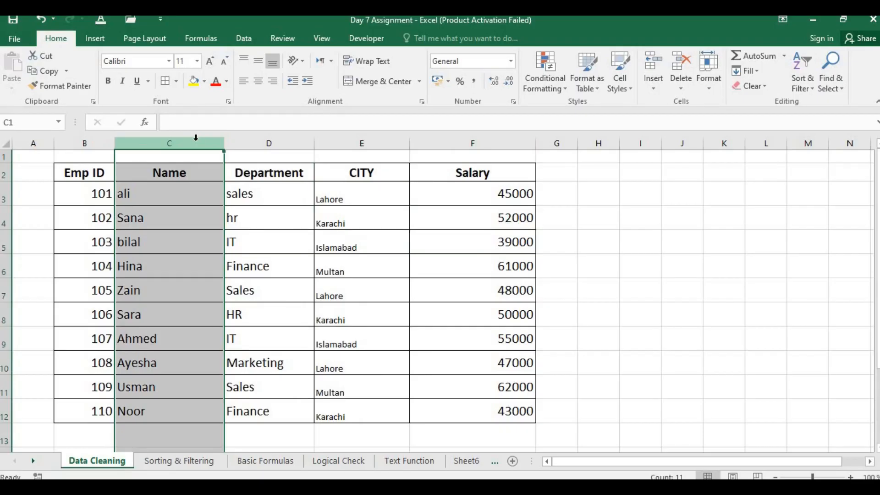
key("ctrl+shift+plus")
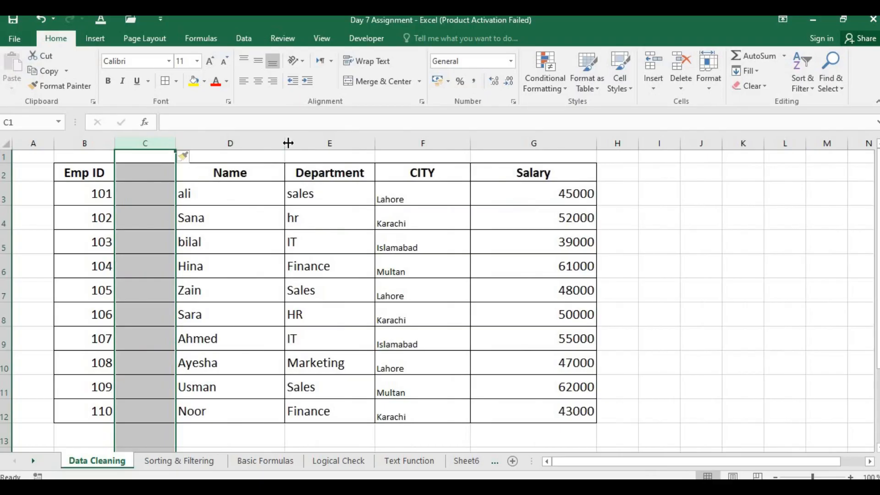
key("ctrl+z")
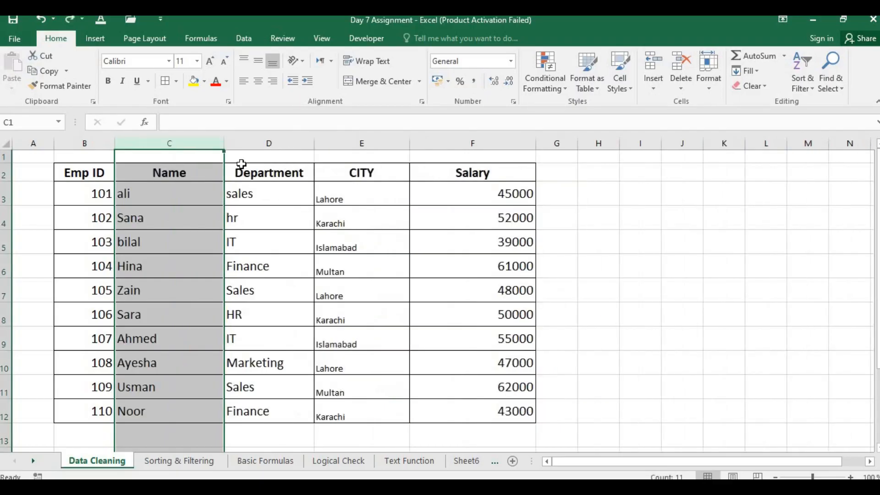
- Insert a blank column before Department and enter the header Name in D2
left_click(268, 142)
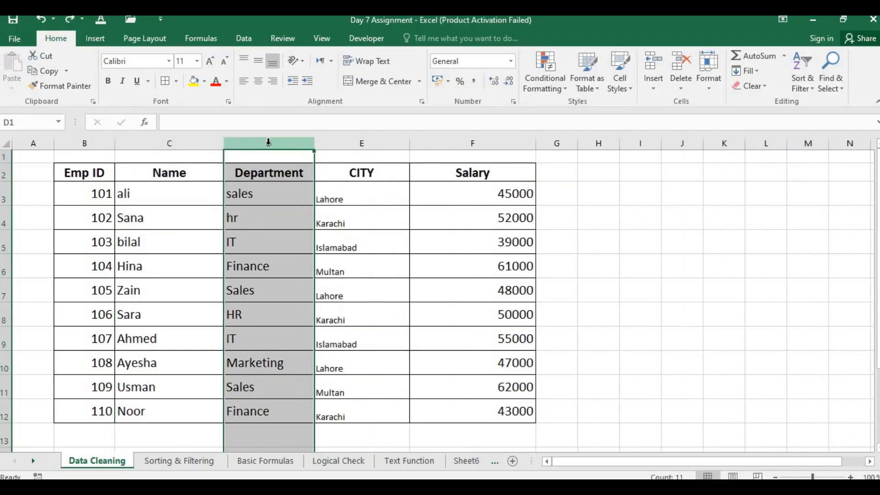
key("ctrl+plus")
left_click(274, 173)
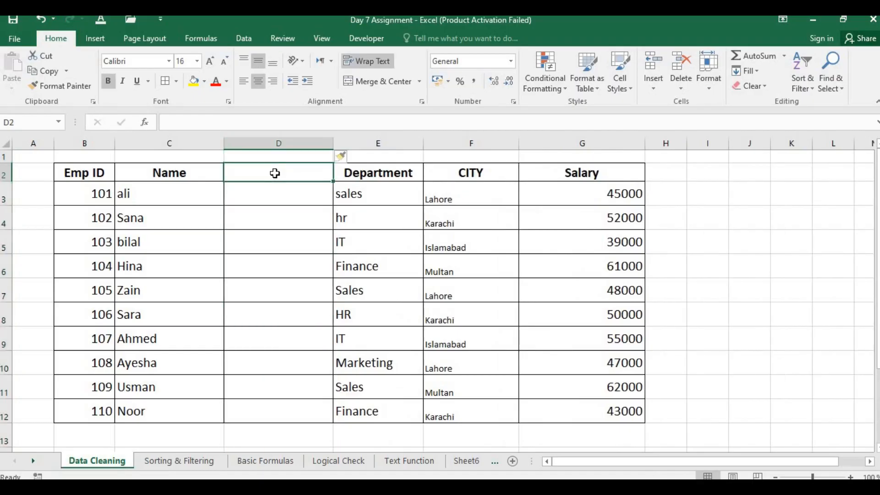
type("Name")
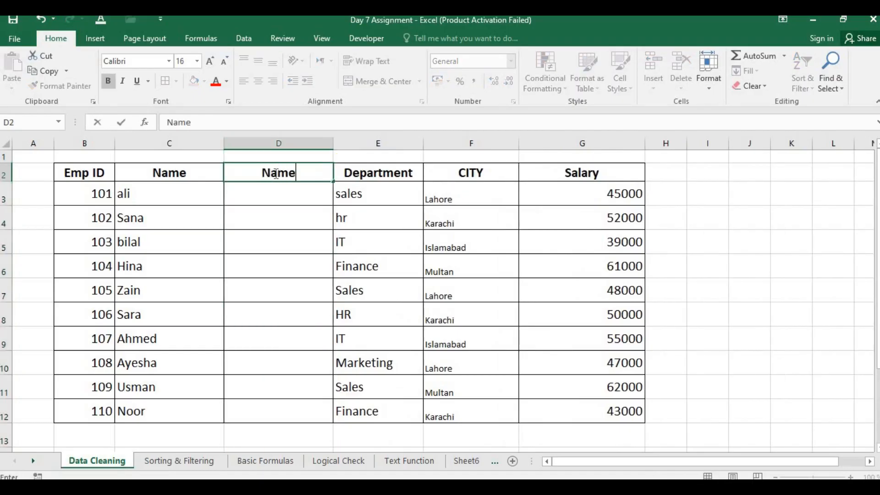
key("Return")
- Enter a formula in D3 that trims the name in C3 and converts it to proper case, =PROPER(TRIM(C3))
type("=")
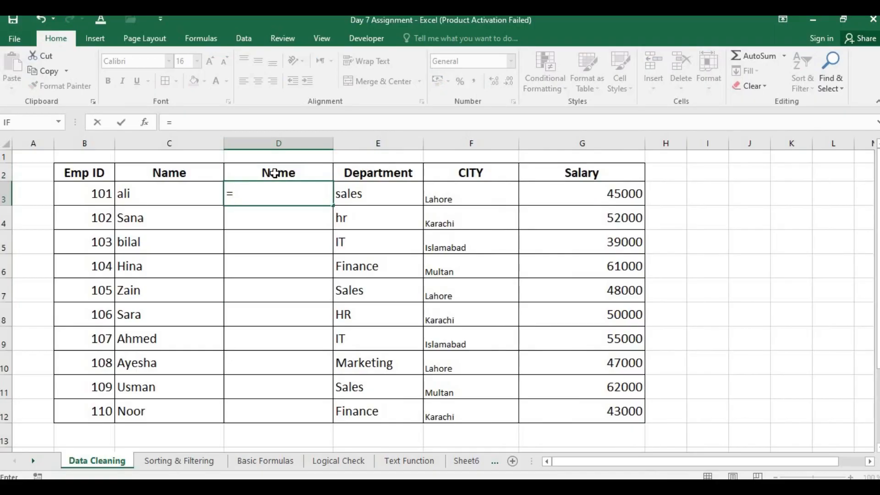
type("p")
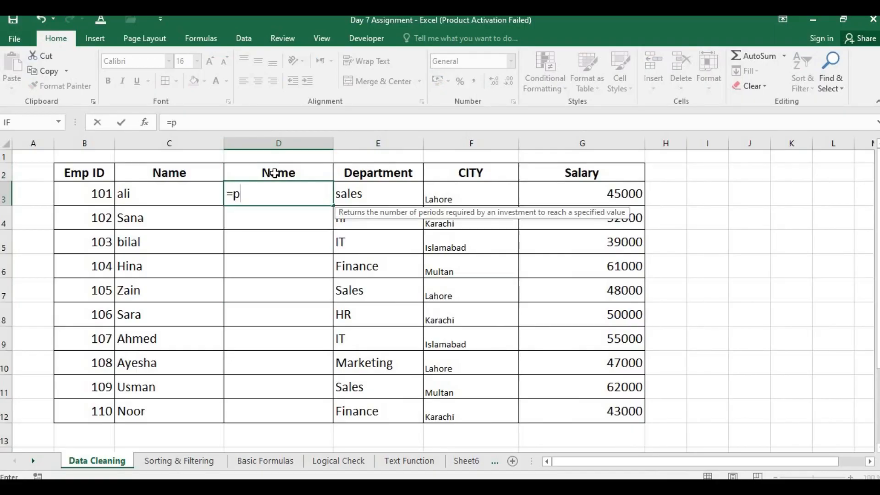
type("roper(Trim")
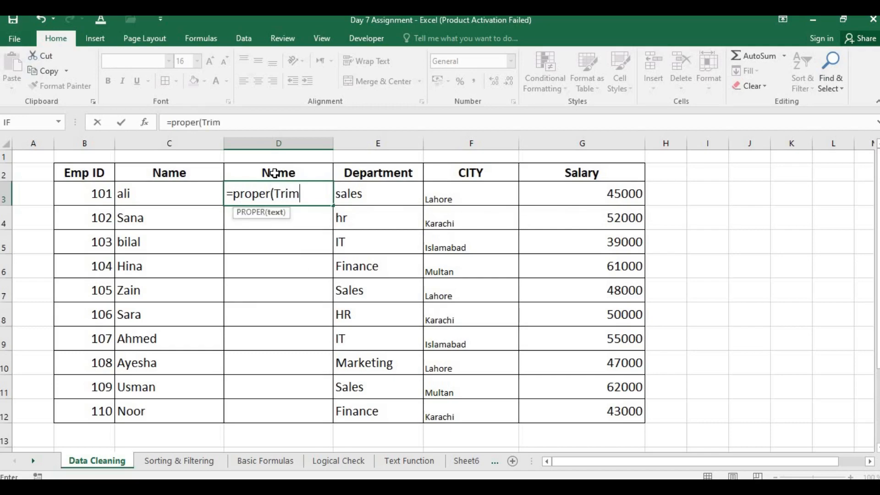
type("(")
left_click(163, 197)
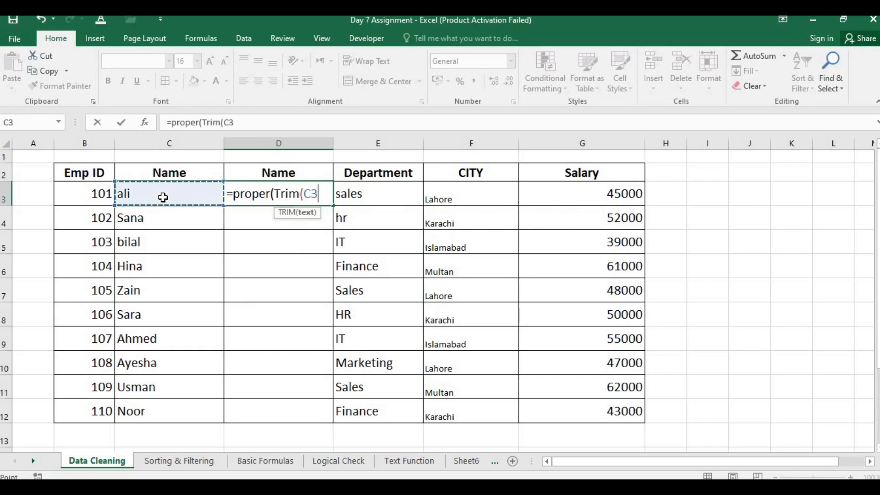
type("))")
key("Return")
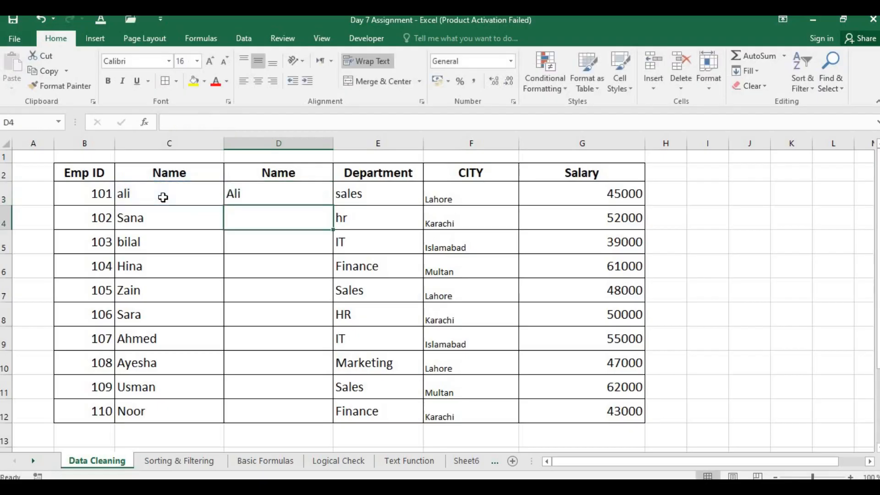
- Fill the D3 proper-case formula down the new Name column to D12
left_click(300, 200)
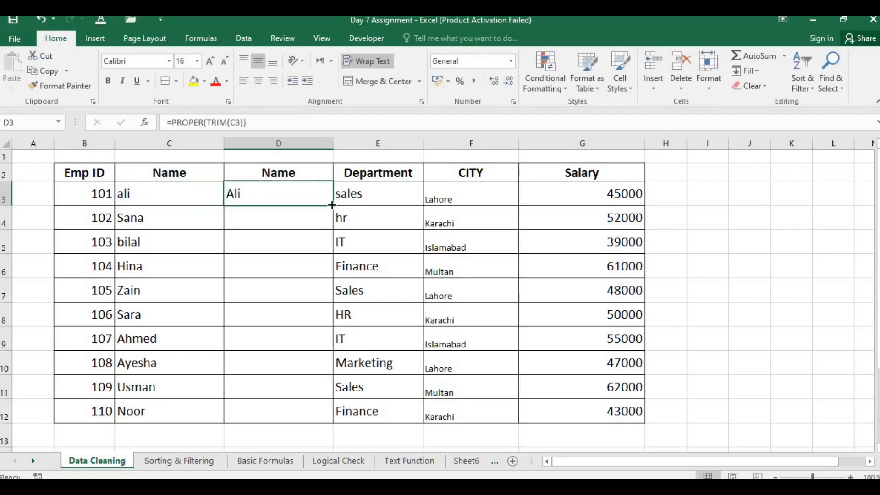
double_click(332, 205)
left_click(281, 191)
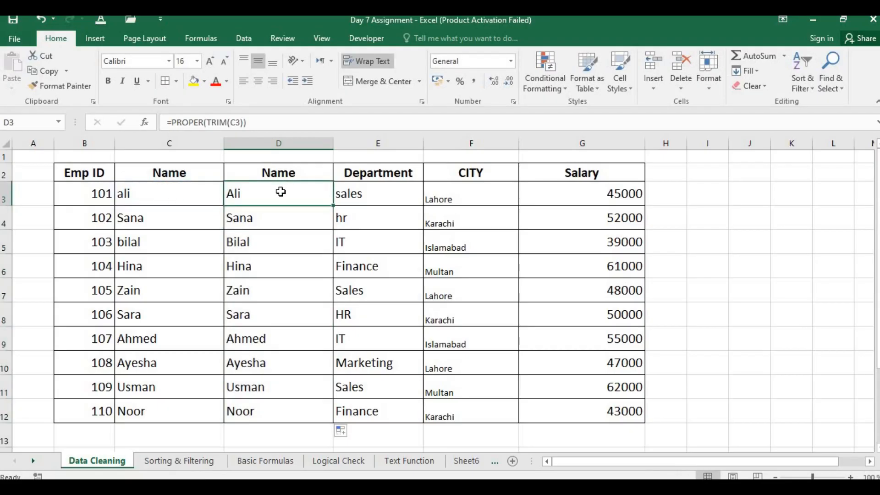
- Convert the formulas in column D to plain values by copying the column and pasting values over itself
left_click(293, 143)
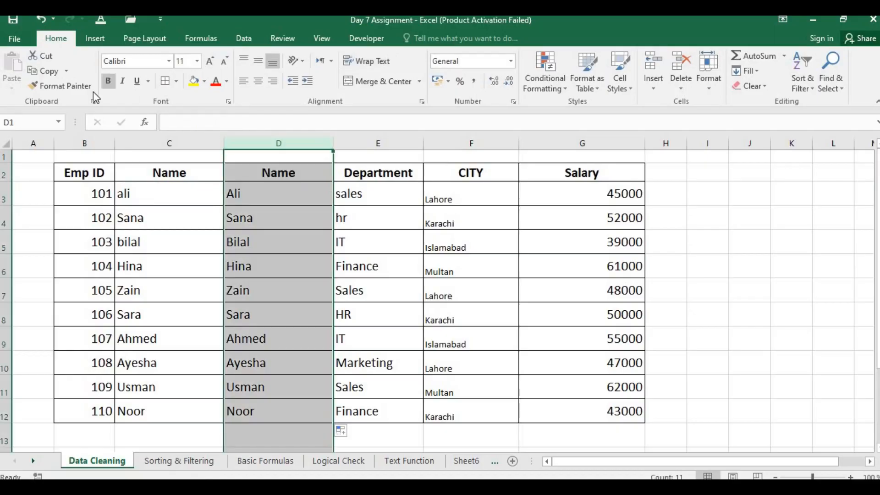
key("ctrl+c")
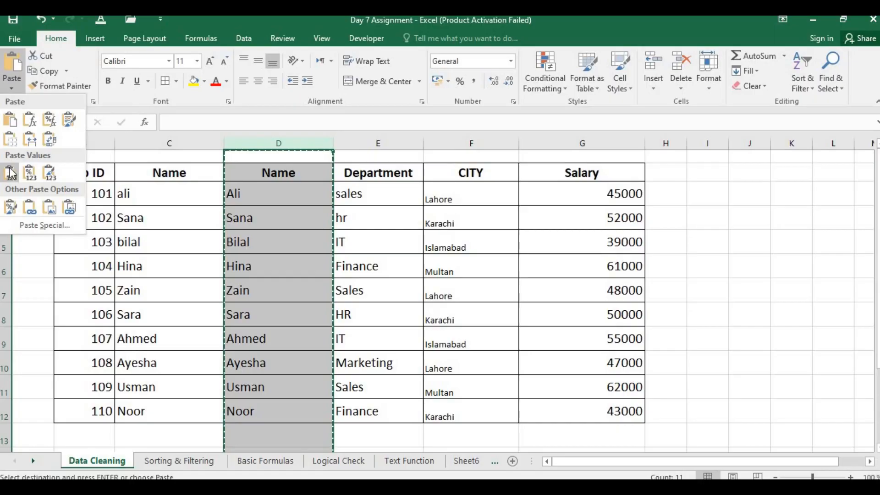
left_click(11, 172)
left_click(262, 194)
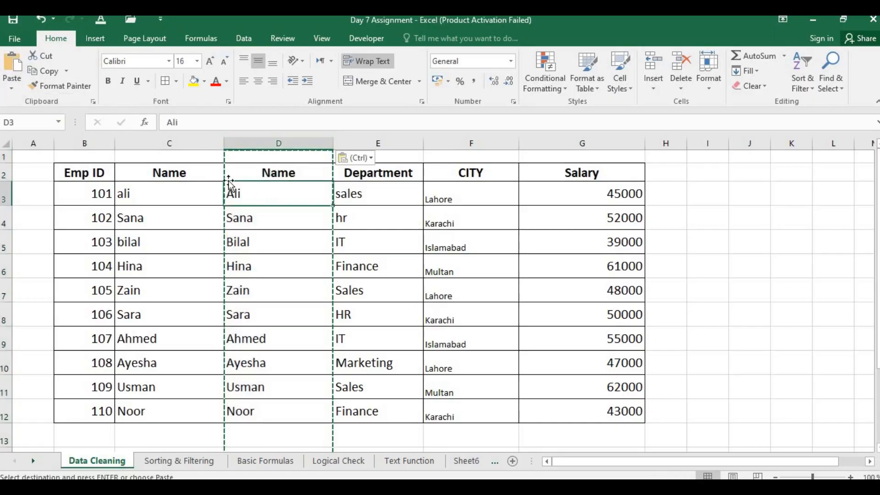
- Delete the original uncleaned Name column C
left_click(192, 144)
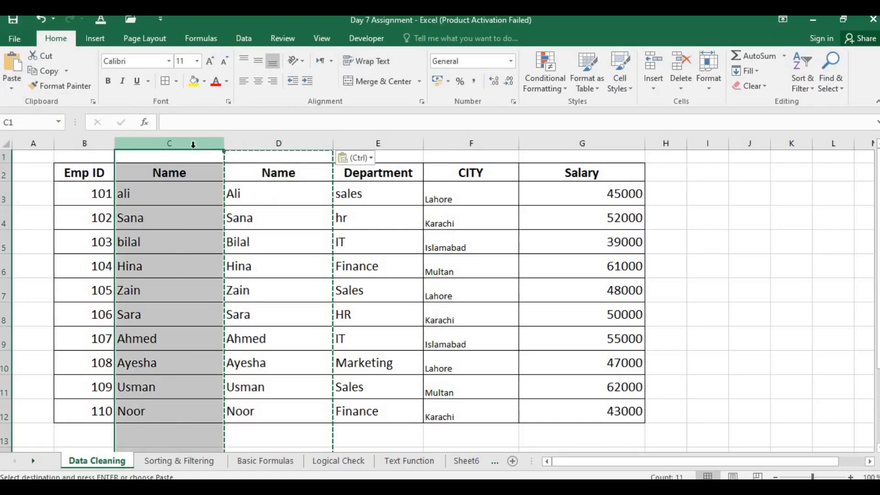
key("ctrl+minus")
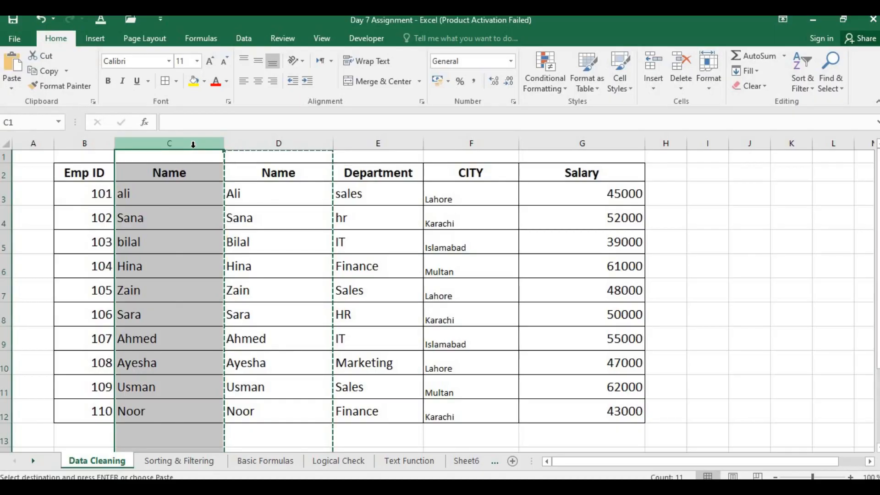
left_click(345, 283)
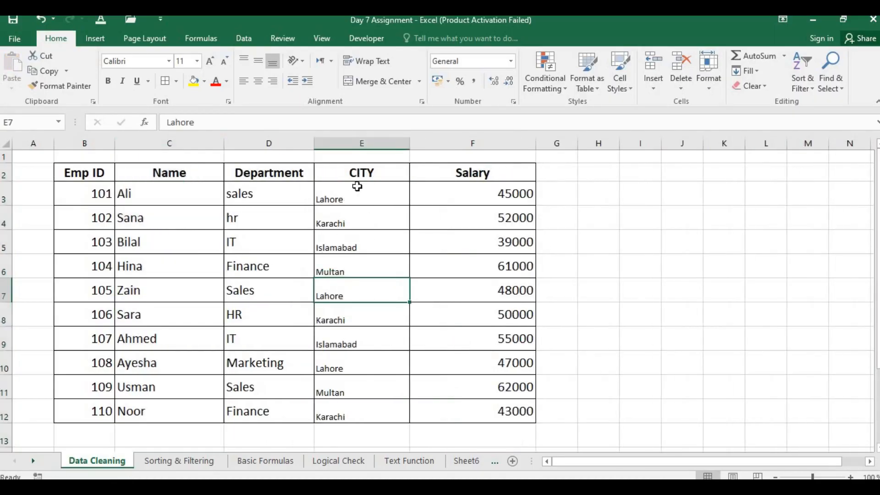
- Increase the font size of the entire CITY column E to 14
left_click(367, 142)
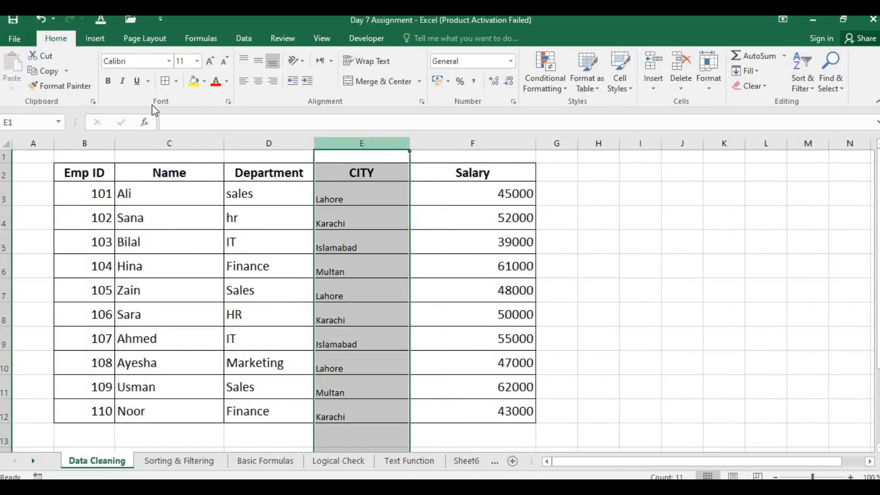
left_click(210, 64)
left_click(211, 64)
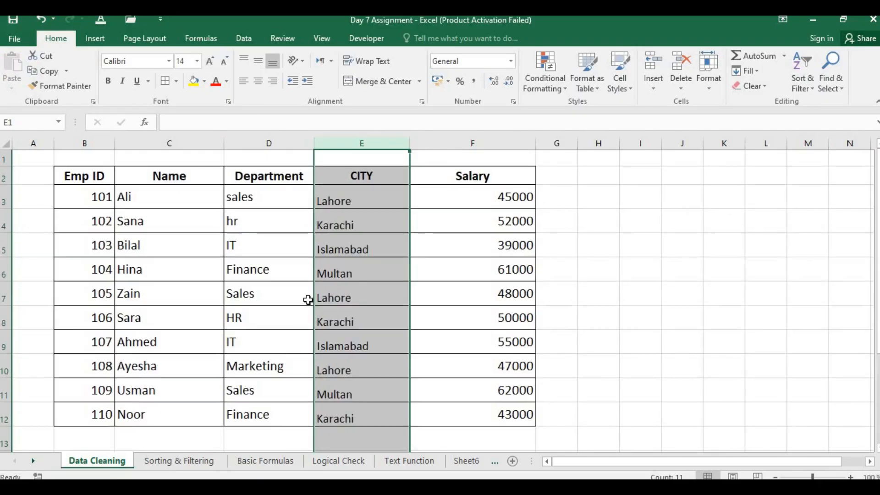
left_click(288, 140)
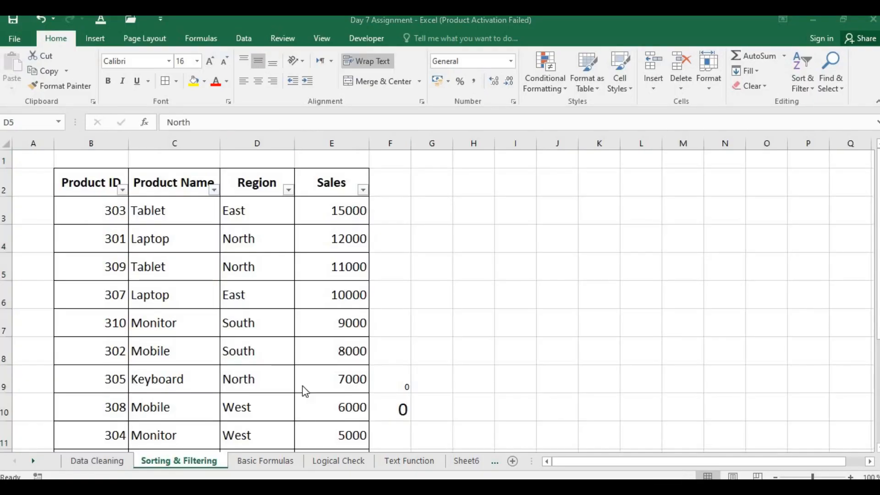
- Open the Basic Formulas sheet and widen the empty column G beside Price
left_click(266, 462)
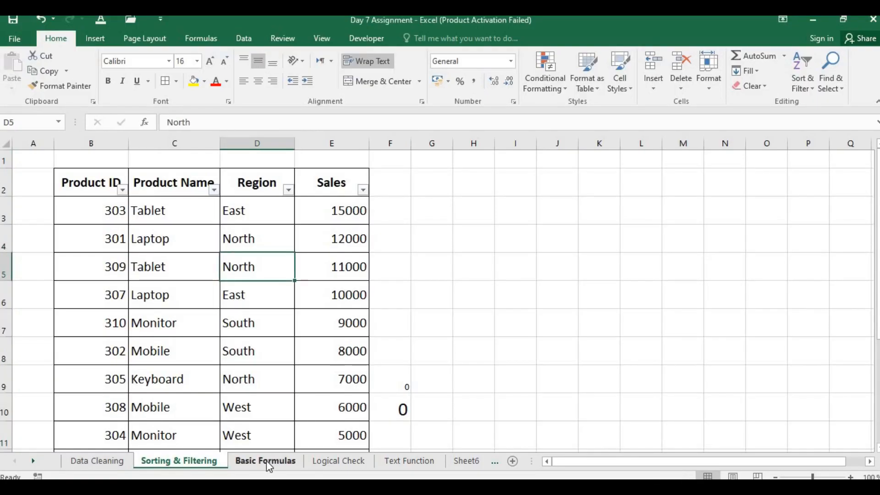
left_click(458, 291)
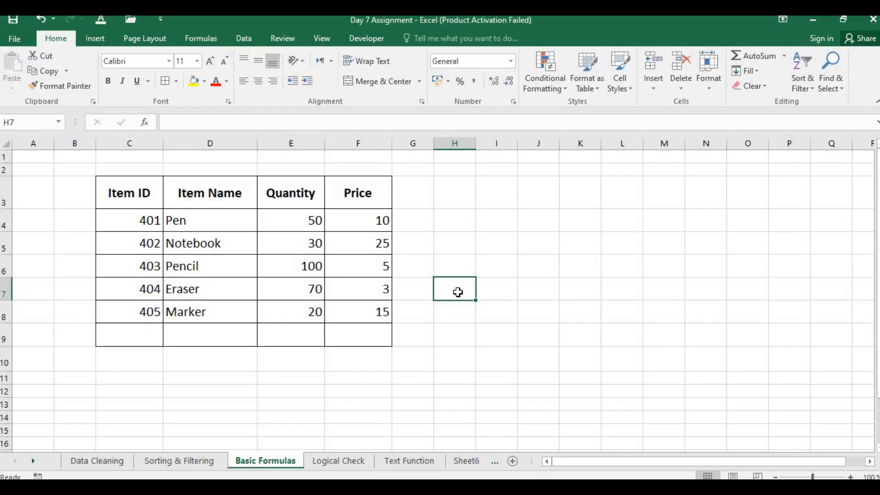
left_click(419, 228)
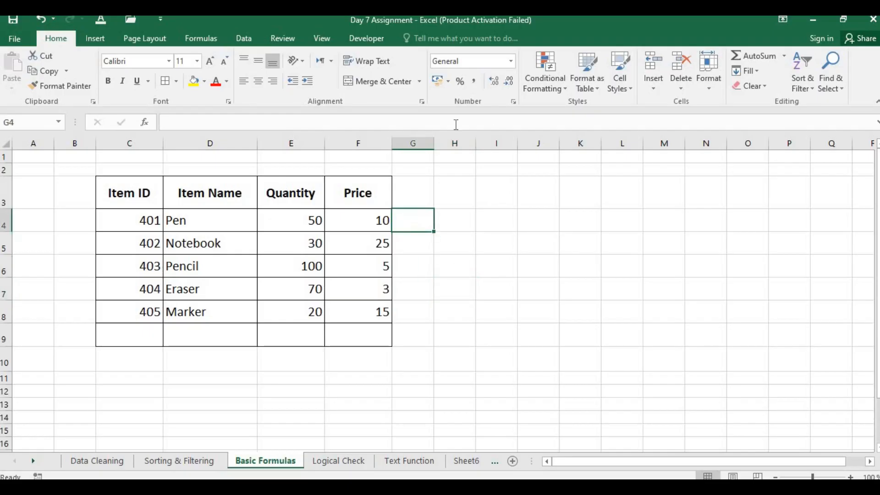
left_click_drag(432, 138, 482, 139)
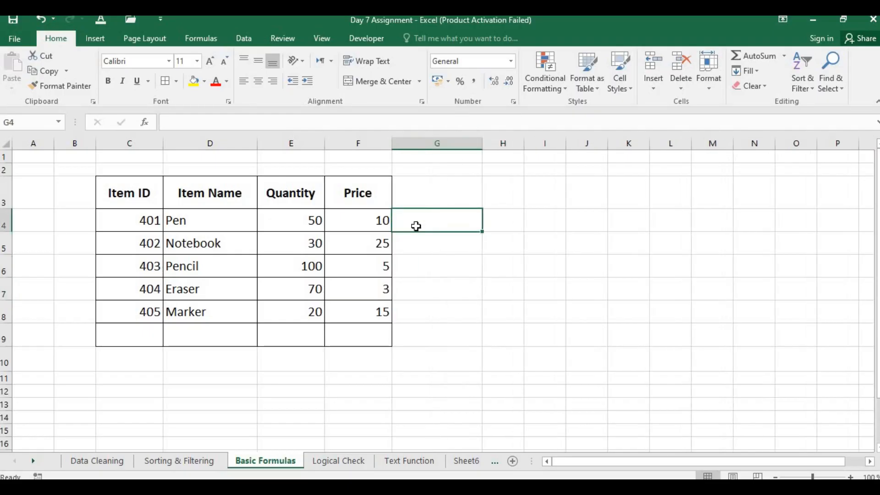
- Total the Quantity values in cell E9 with a SUM formula over E4:E8
left_click(292, 358)
left_click(296, 336)
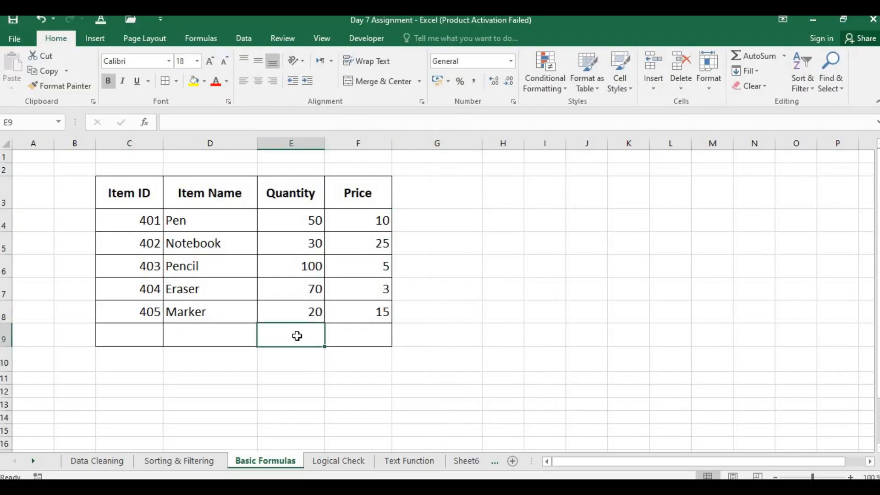
type("=sum(")
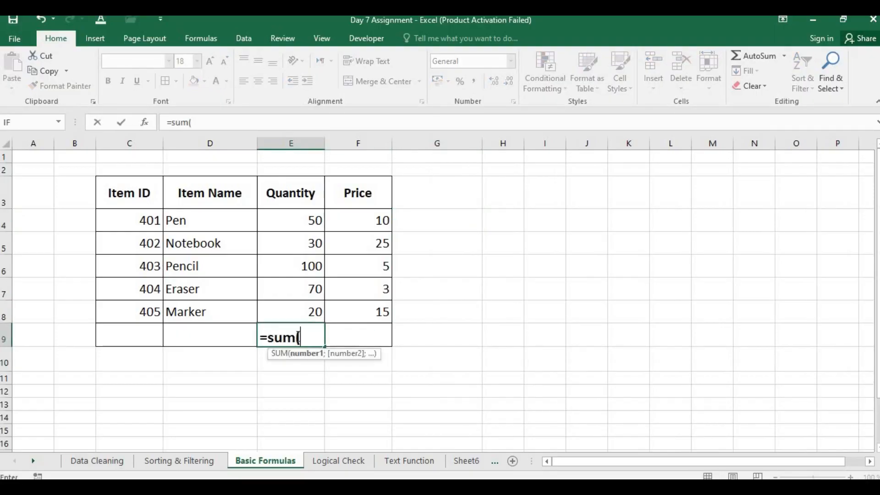
left_click_drag(309, 221, 313, 325)
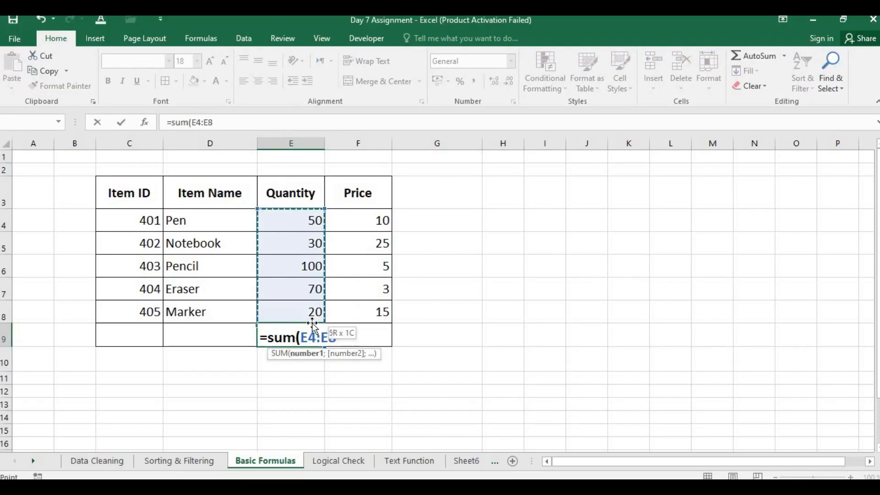
type(")")
key("Return")
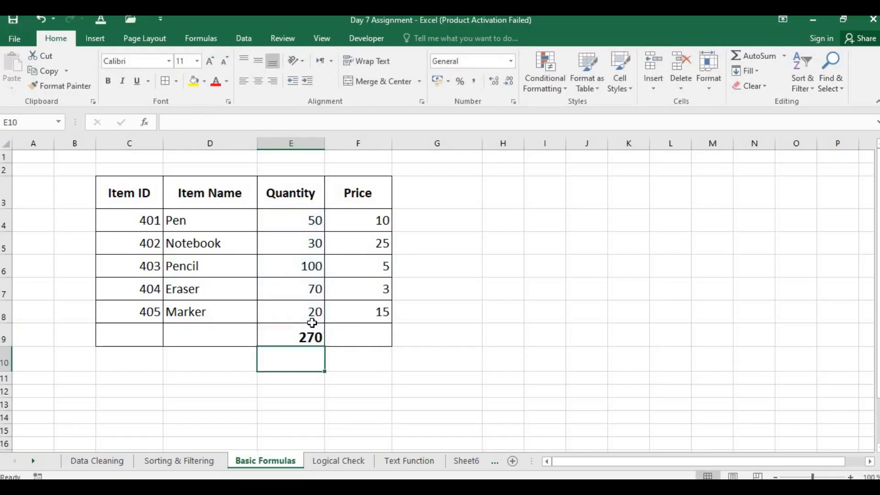
- Find the highest price in cell F9 with a MAX formula over F4:F8
left_click(363, 330)
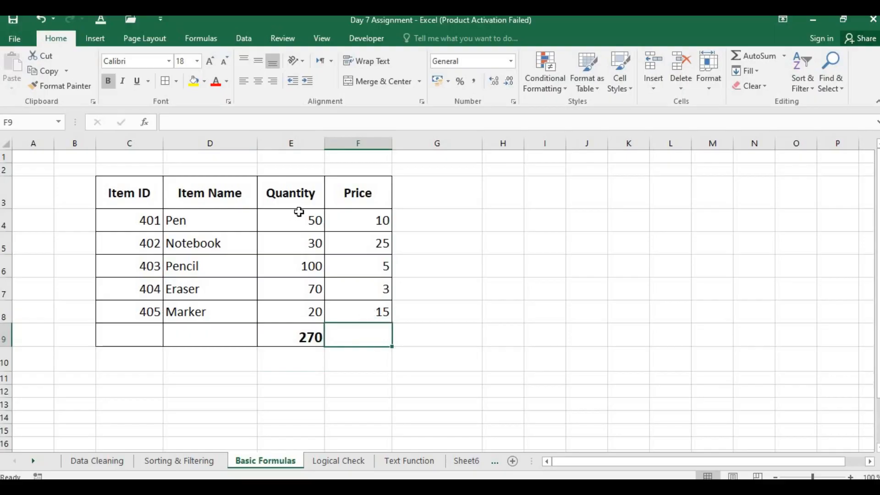
left_click_drag(301, 219, 301, 309)
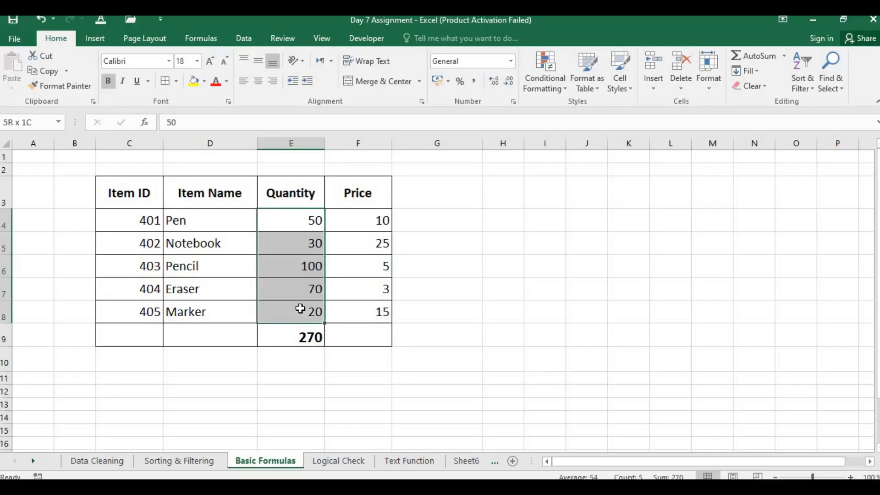
left_click_drag(386, 220, 376, 309)
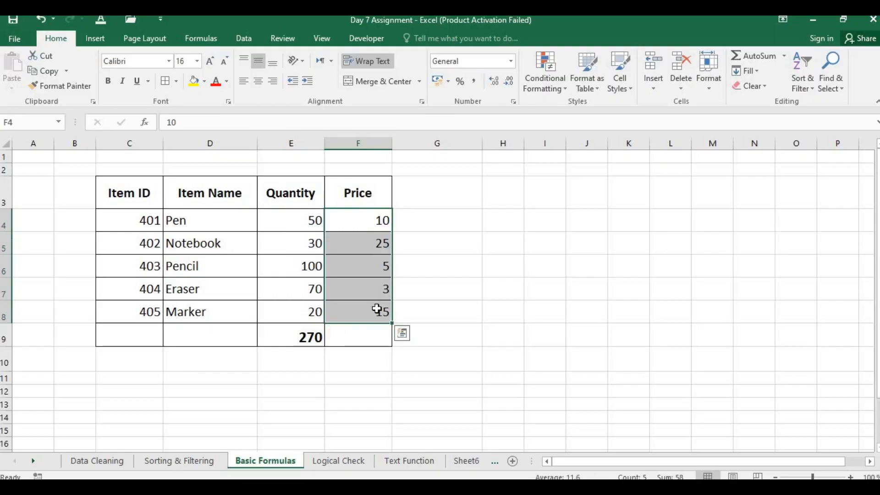
left_click(373, 332)
type("=")
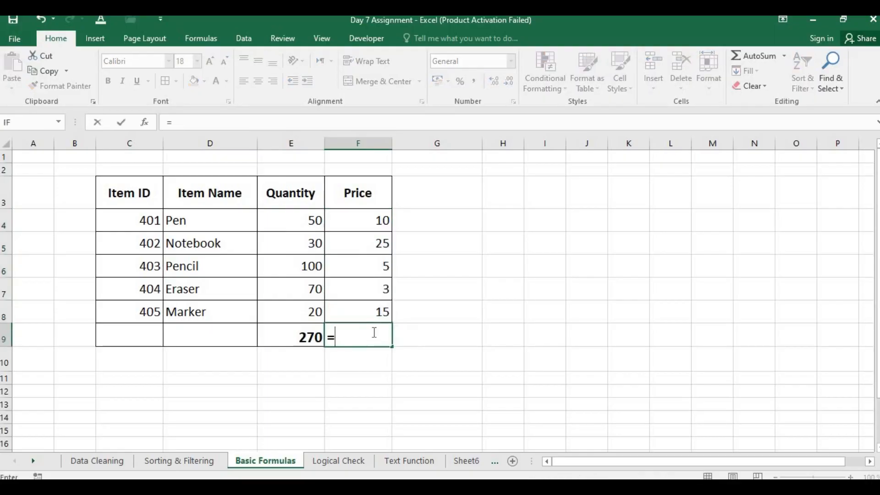
type("max(")
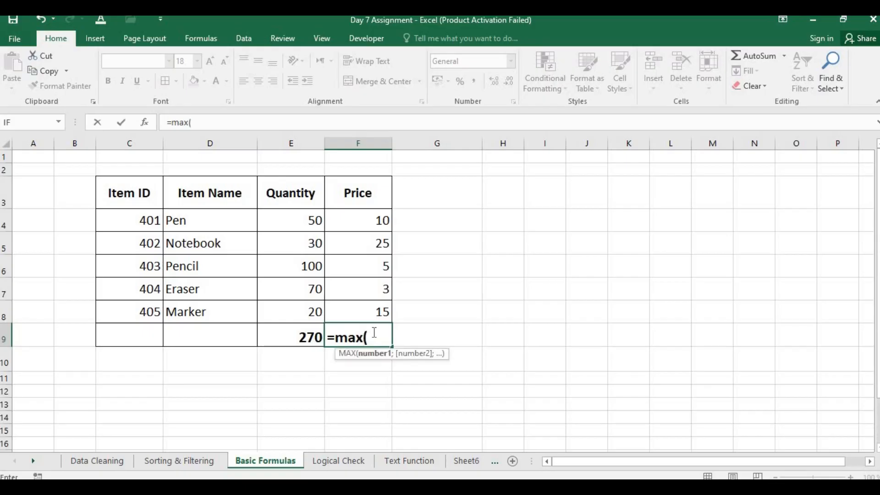
left_click_drag(371, 220, 371, 310)
type(")")
key("Return")
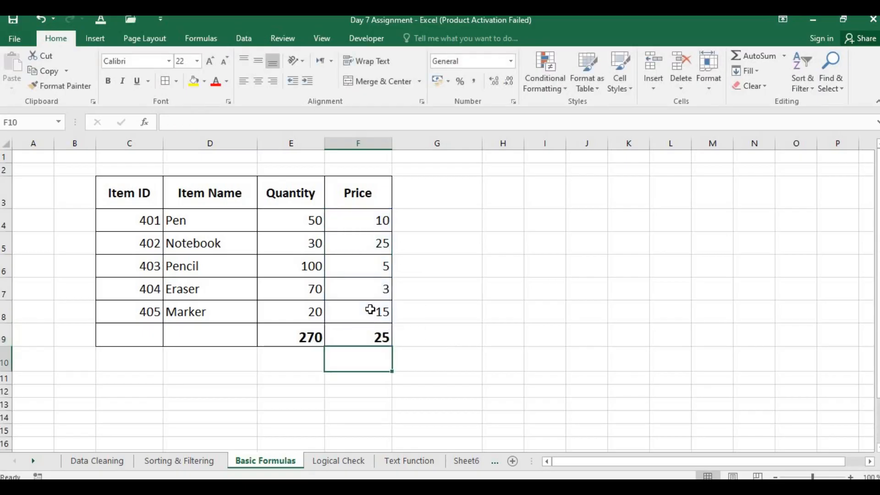
left_click(371, 243)
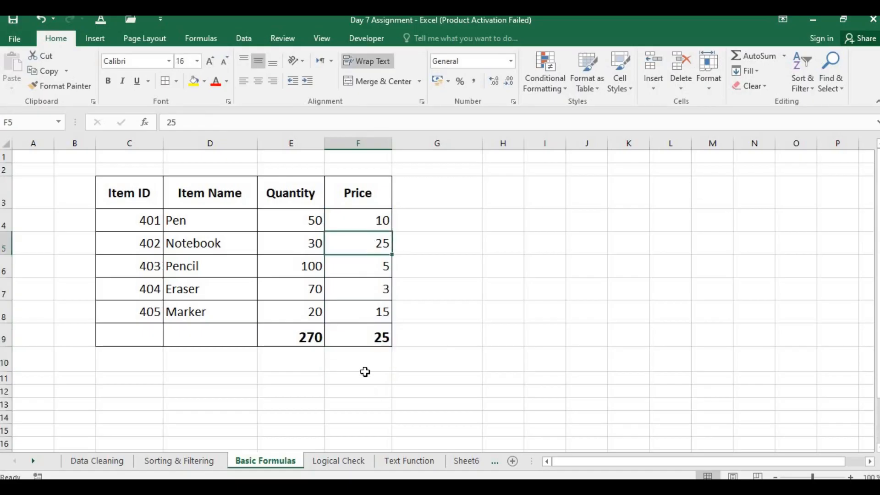
left_click(375, 334)
- Add the minimum of the prices in F4:F8 below the table in cell F10 using the AutoSum Min function
left_click_drag(366, 220, 365, 321)
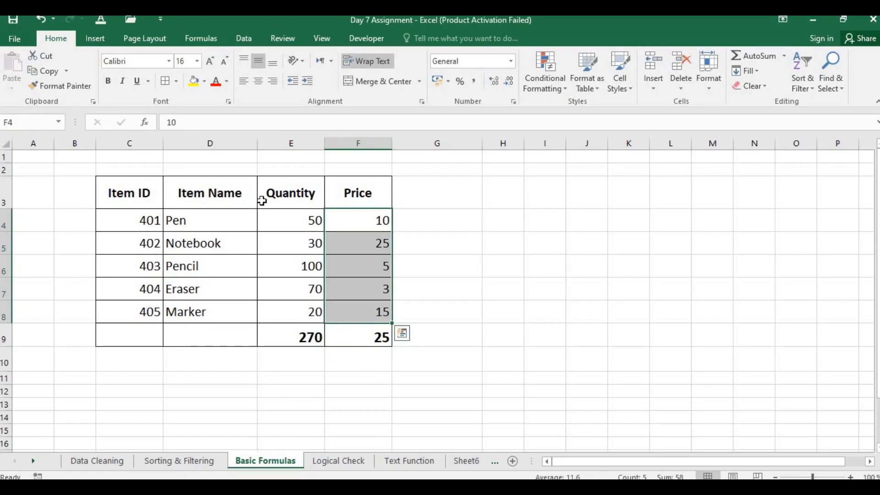
left_click(201, 37)
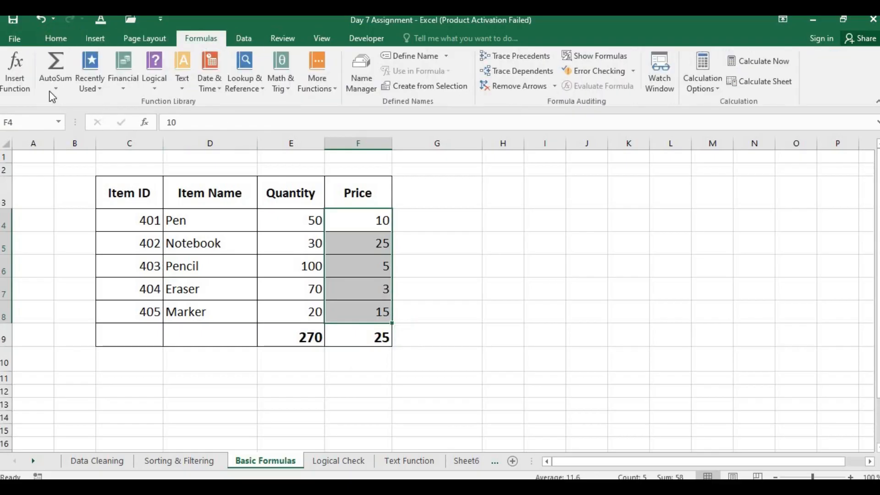
left_click(56, 88)
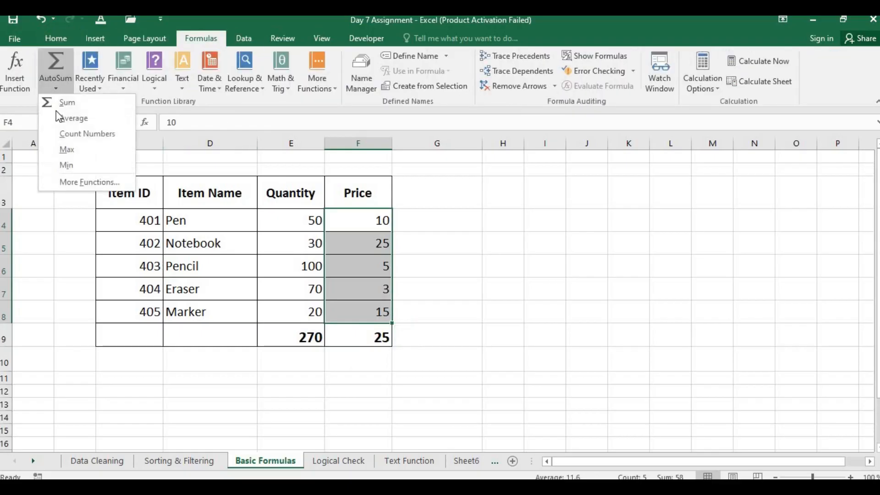
left_click(106, 165)
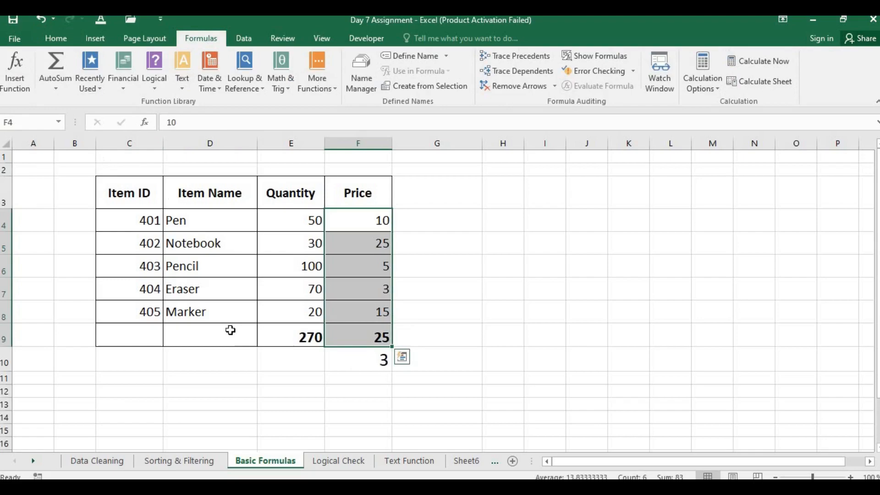
left_click(351, 358)
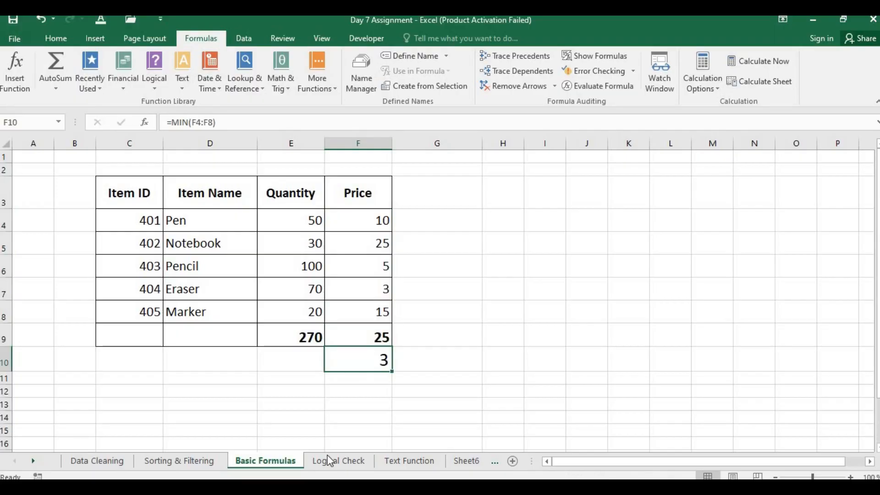
- On the Data Cleaning sheet, count the Emp ID entries in cell B13 with a COUNT formula over B3:B12
left_click(179, 461)
left_click(96, 460)
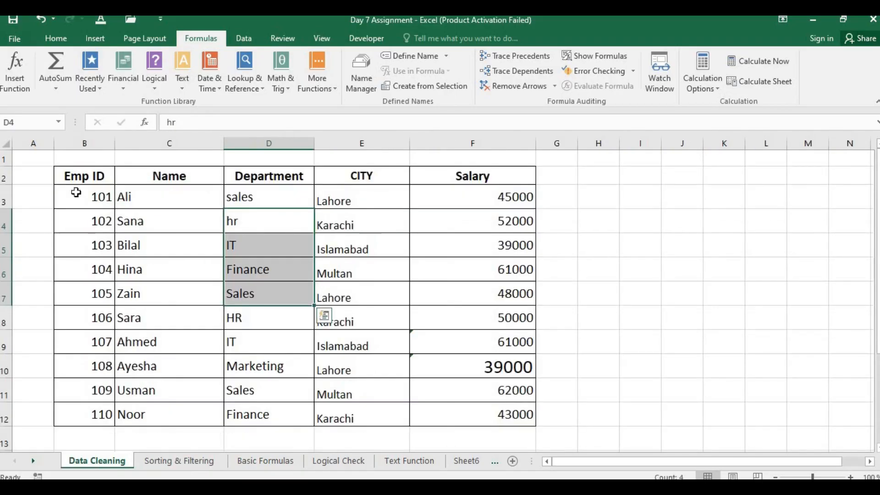
left_click(128, 227)
left_click_drag(89, 197, 91, 418)
left_click(102, 440)
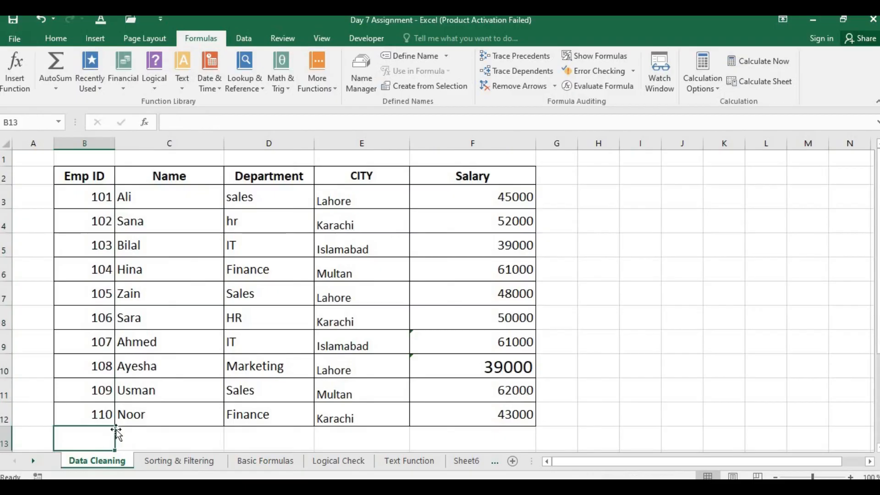
left_click_drag(877, 303, 877, 332)
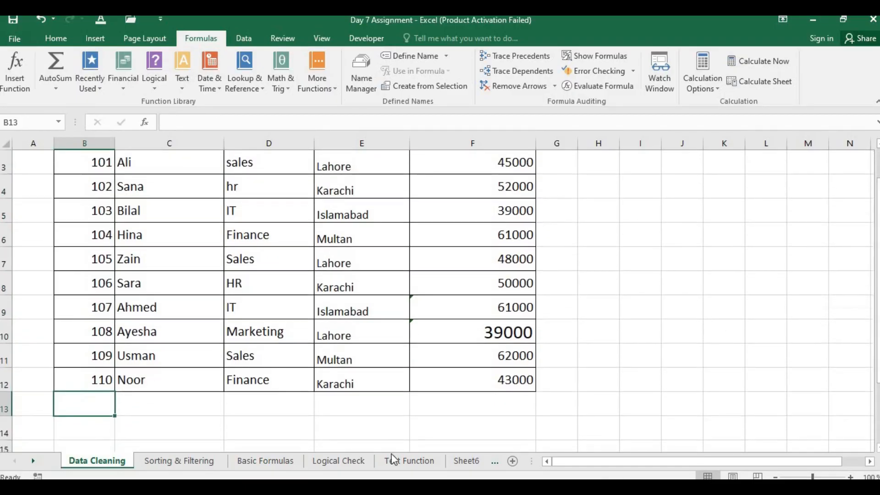
type("=")
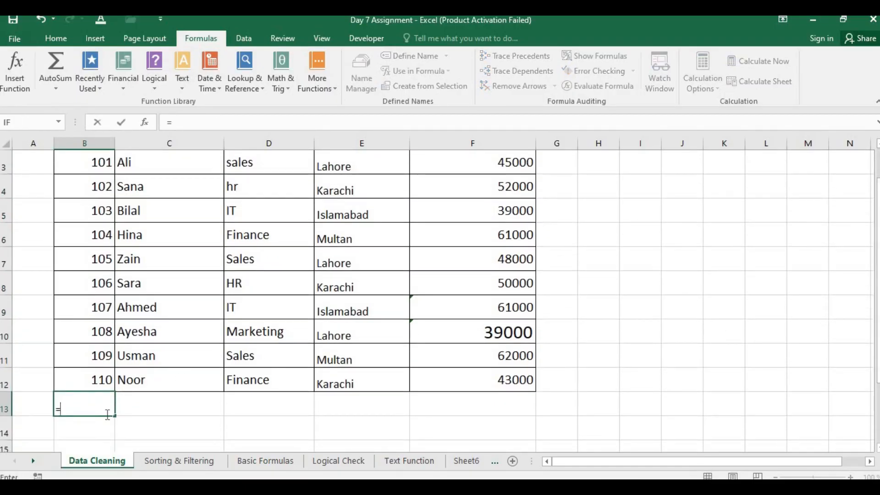
type("count")
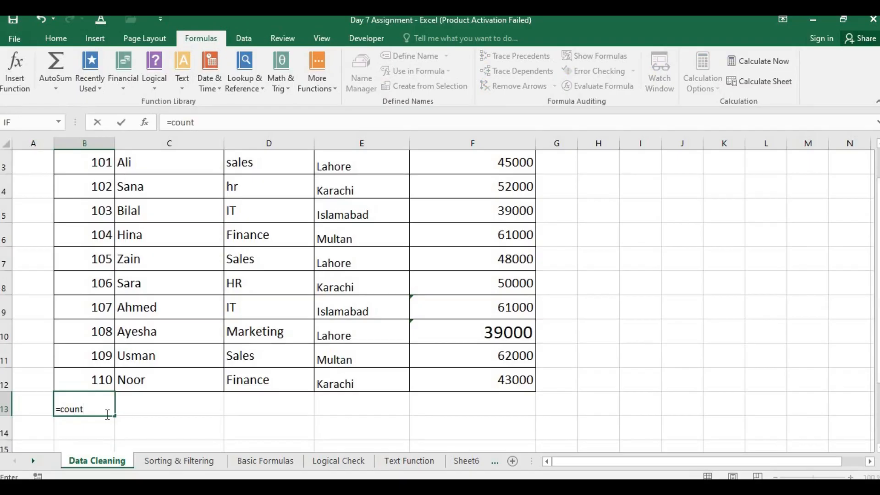
type("(")
left_click_drag(87, 158, 89, 378)
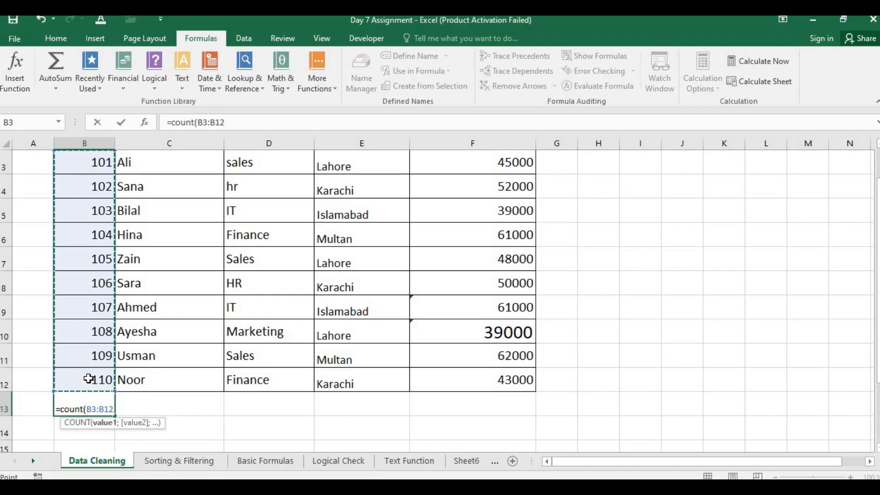
key("Return")
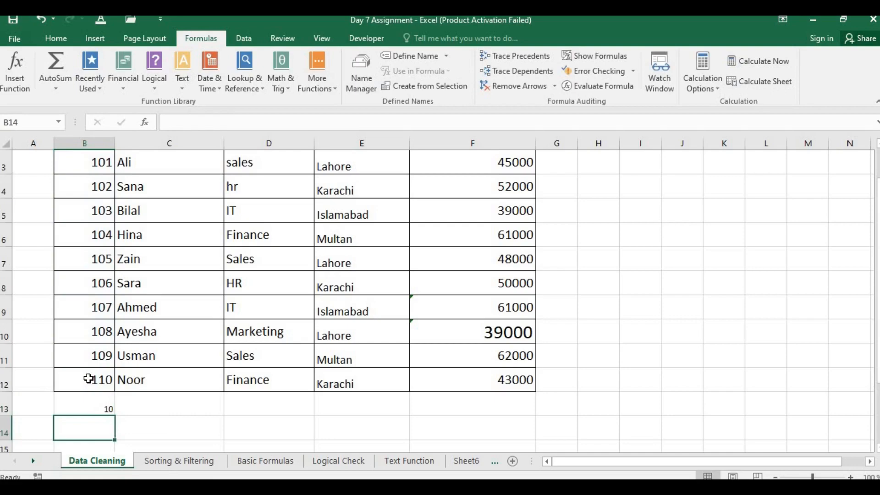
- Increase the font size of the count in cell B13 to 14
left_click(101, 408)
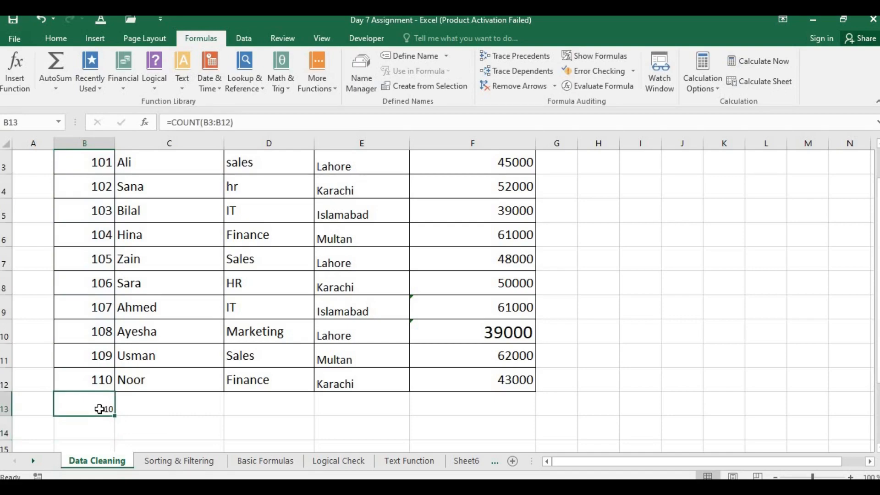
left_click(54, 38)
left_click(210, 62)
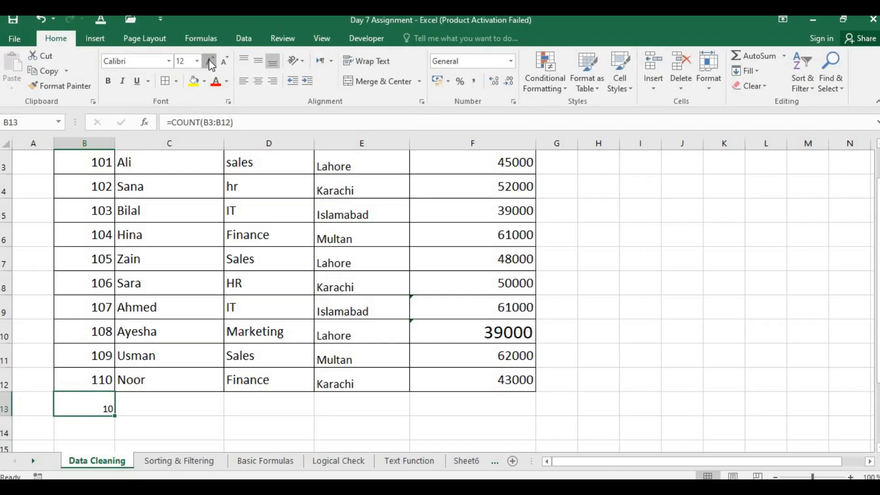
left_click(211, 62)
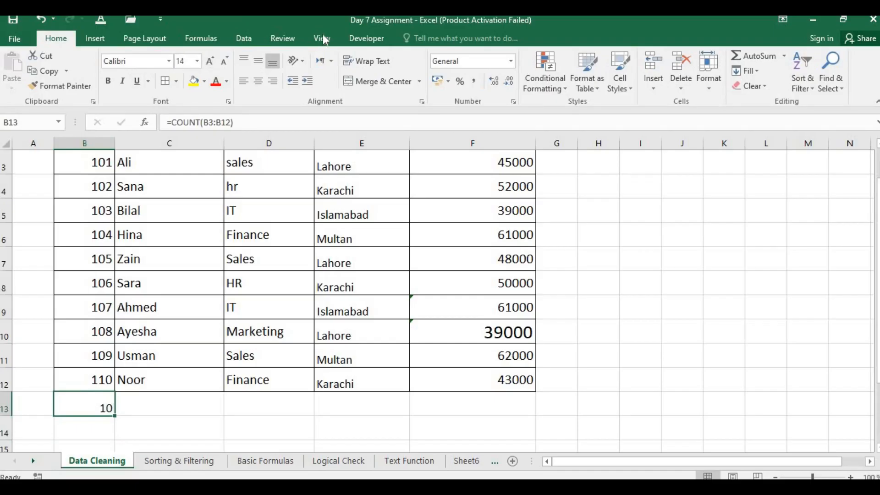
left_click(204, 41)
left_click(55, 88)
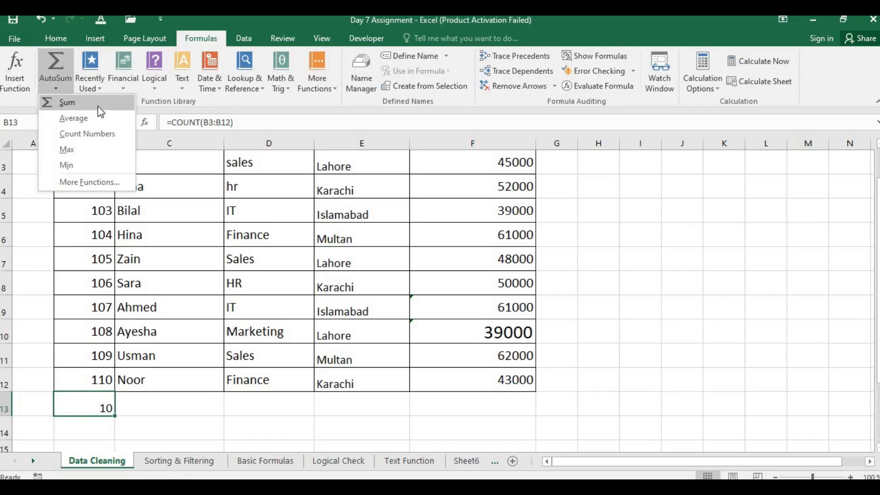
left_click(514, 241)
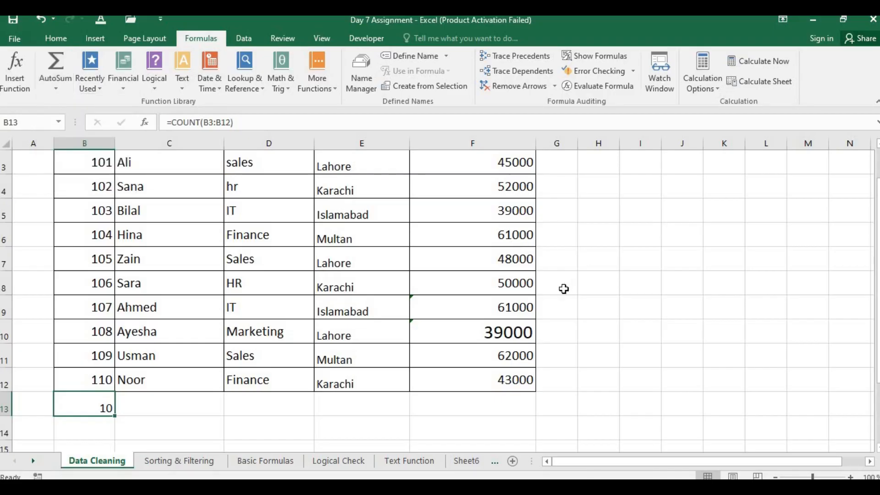
- On the Basic Formulas sheet, enter =avg(F4) in cell G4 and accept the suggested correction to AVERAGE
left_click(197, 460)
left_click(264, 460)
left_click(197, 459)
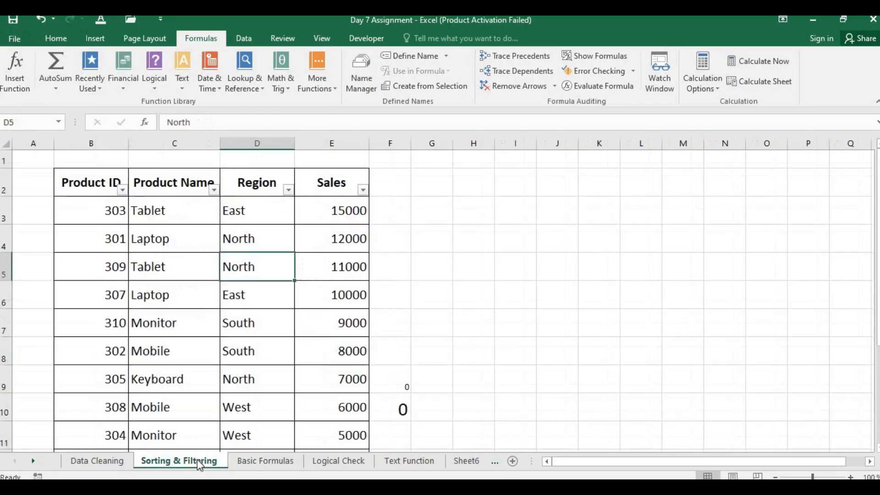
left_click(258, 461)
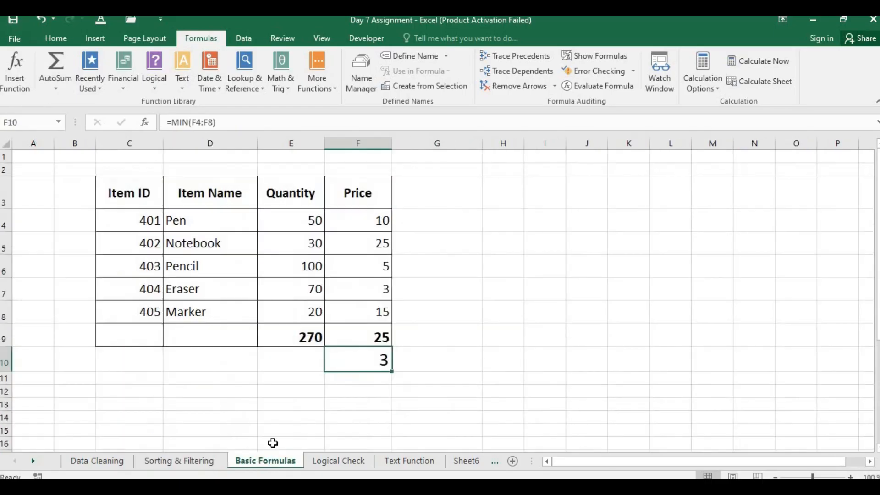
left_click(397, 331)
left_click(428, 224)
type("=av")
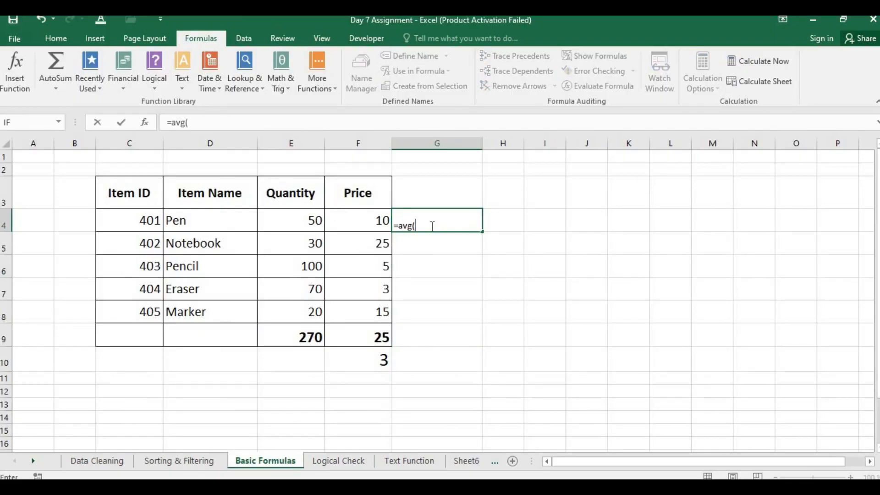
type("g(")
left_click(355, 216)
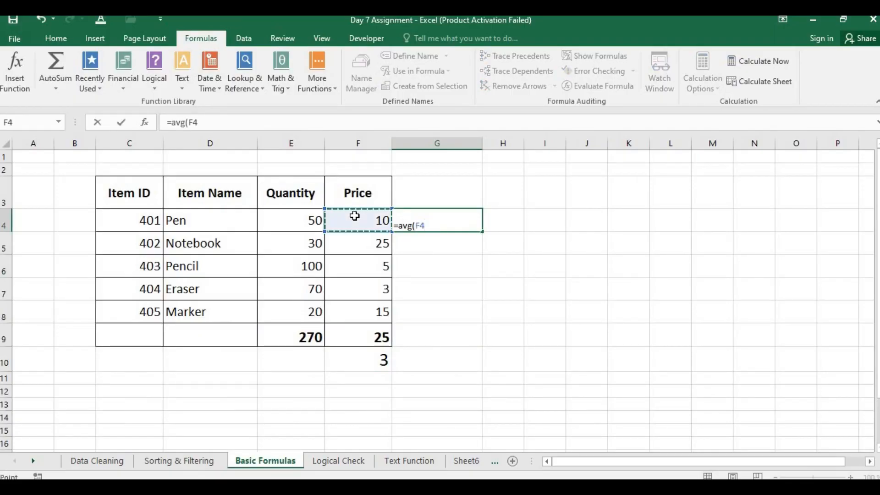
type(")")
key("Return")
key("Return")
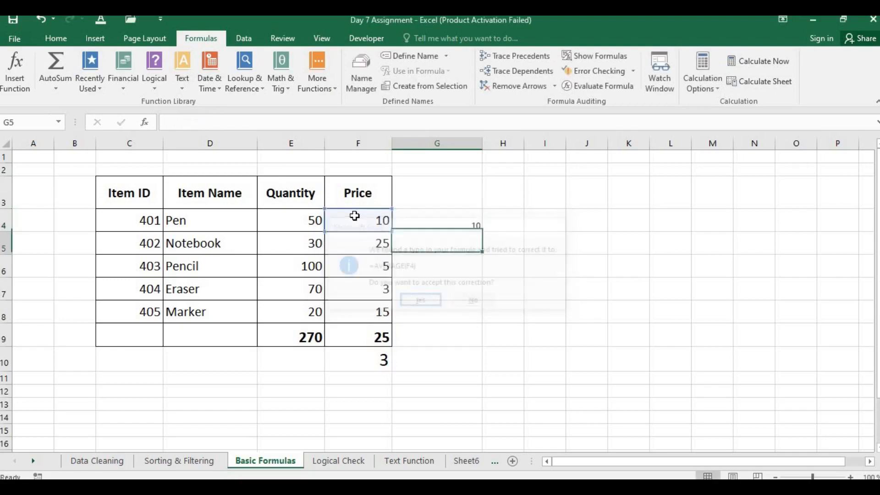
left_click(463, 220)
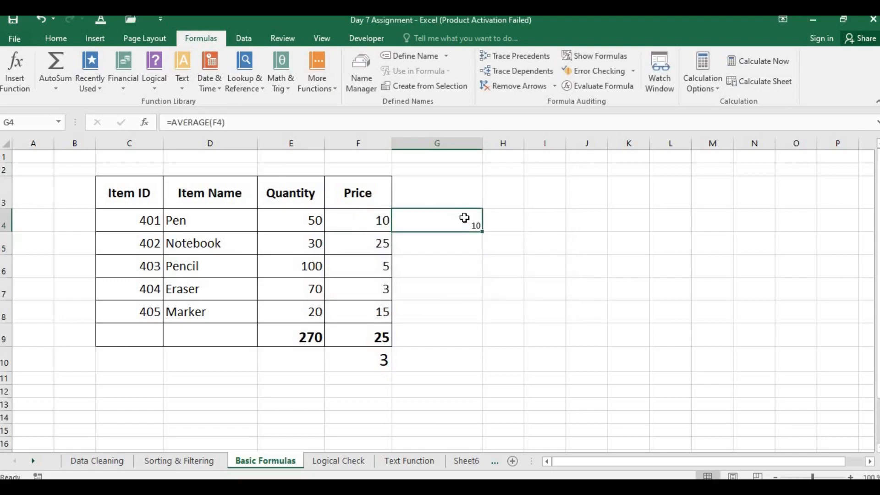
- Increase the font size of cells G3:G9 on the Basic Formulas sheet to 18
left_click(462, 189)
left_click_drag(462, 189, 458, 334)
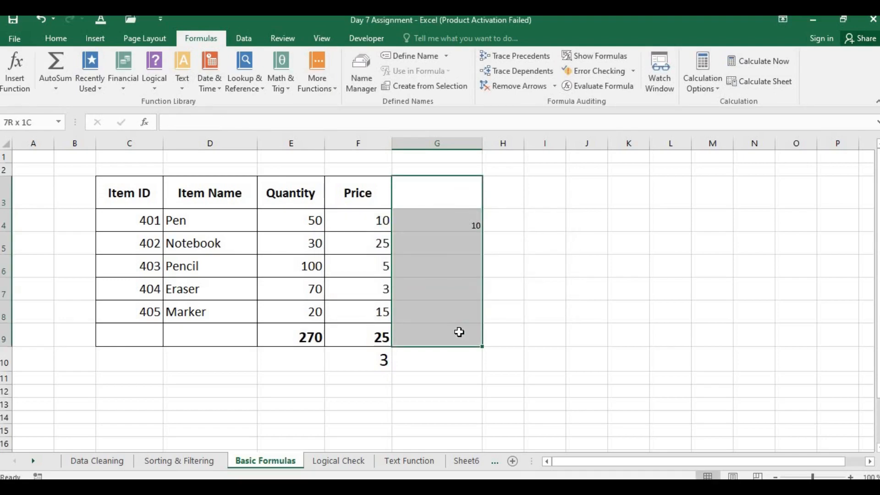
left_click(55, 38)
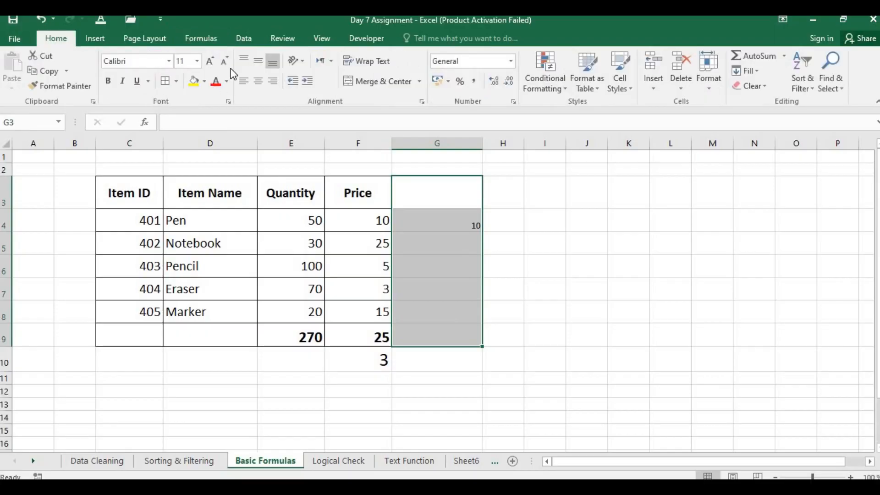
left_click(211, 61)
left_click(211, 62)
left_click(212, 61)
left_click(212, 62)
- Fill the AVERAGE formula in cell G4 down through G9
left_click(450, 246)
double_click(455, 222)
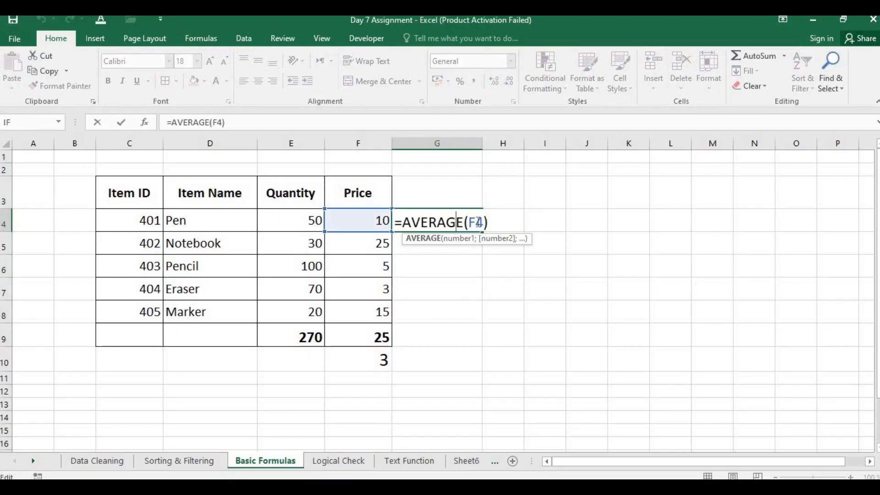
key("Return")
left_click(472, 223)
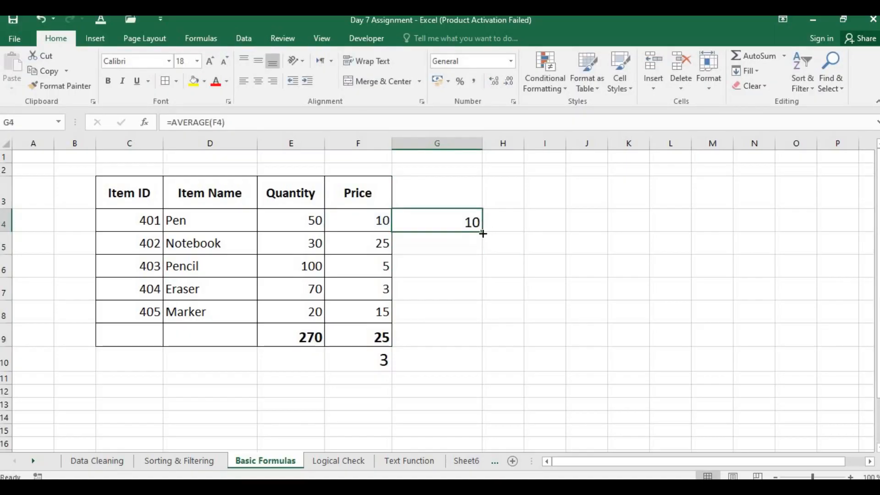
double_click(482, 232)
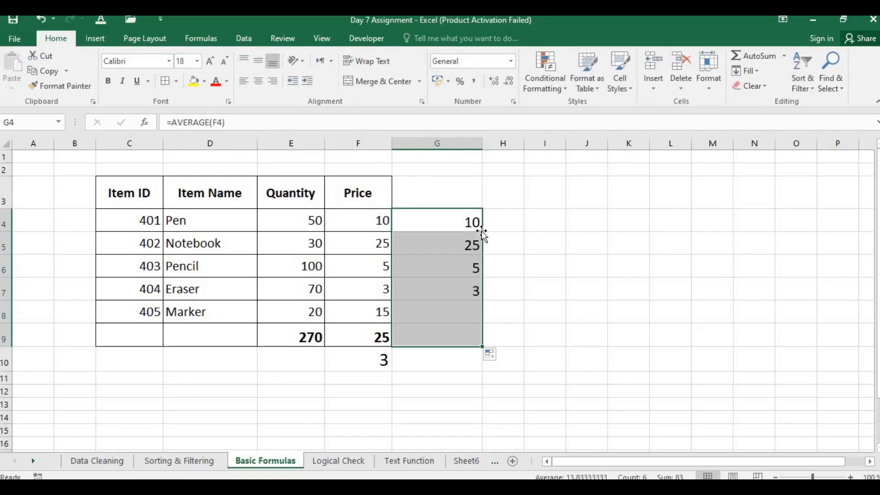
- Clear the AVERAGE formulas from cells G4:G9
left_click(504, 268)
left_click_drag(467, 224, 464, 336)
key("Delete")
left_click(406, 333)
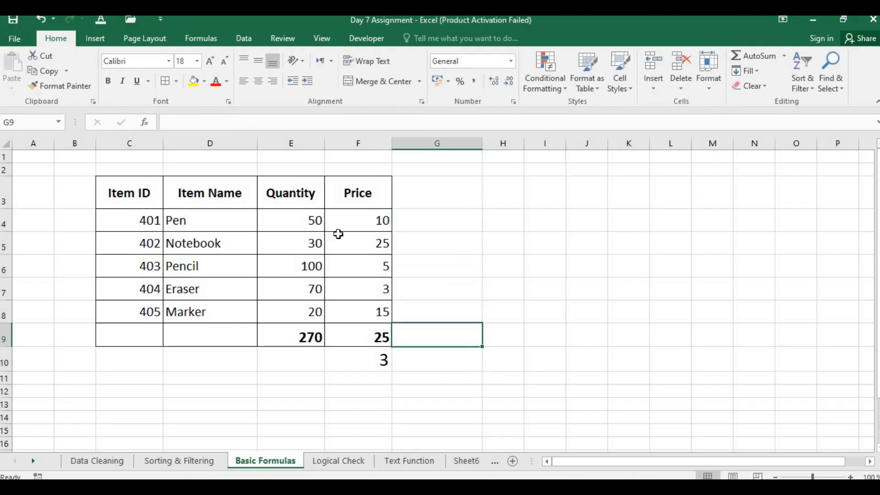
left_click_drag(314, 219, 300, 321)
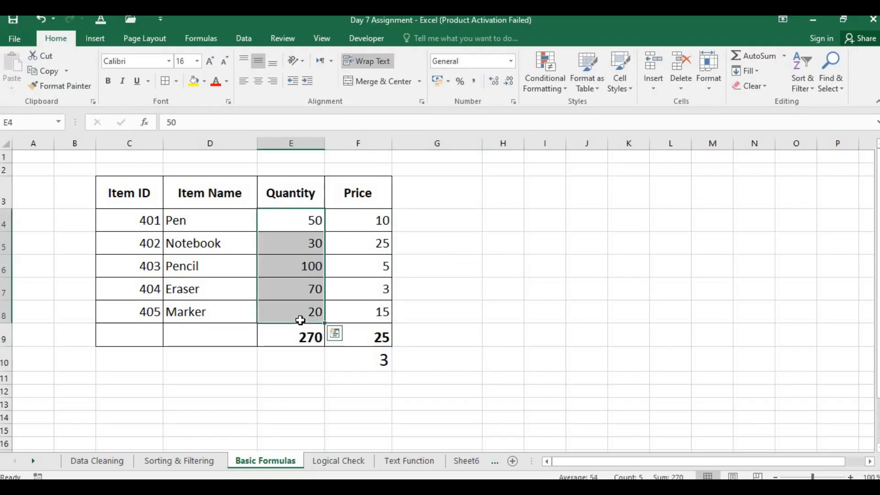
key("BackSpace")
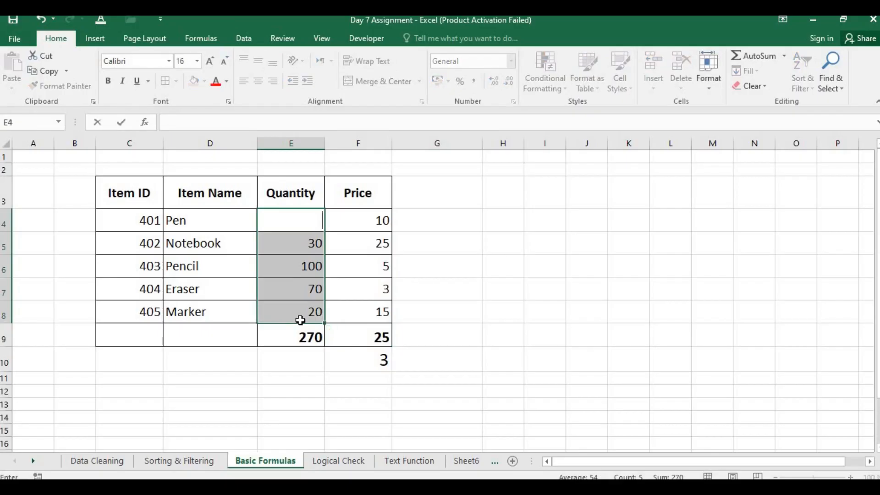
type("50")
left_click(293, 375)
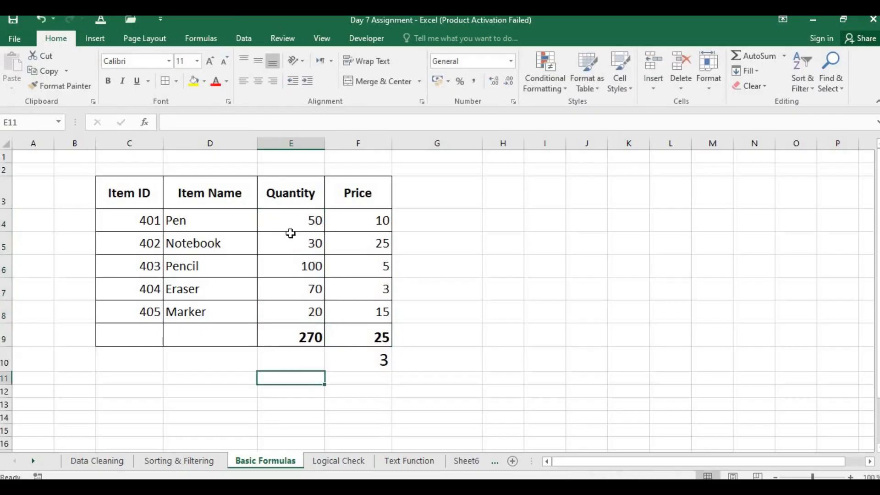
- Enter =avg(E4:E8) in cell E10 to average the quantities, accepting the suggested correction to AVERAGE
left_click(296, 356)
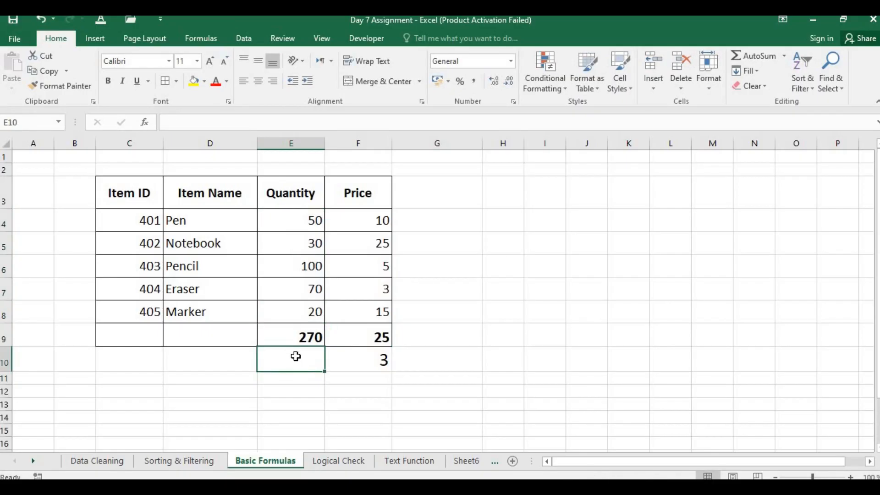
type("=su")
type("avg(")
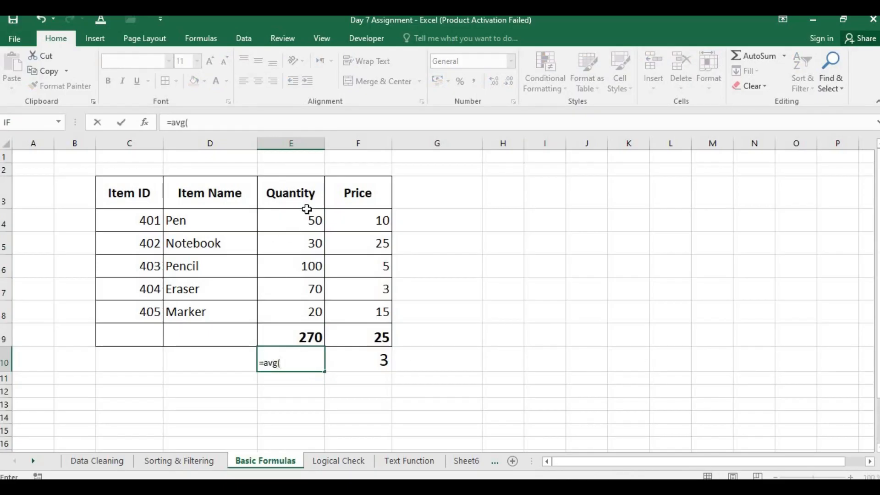
left_click_drag(304, 222, 297, 317)
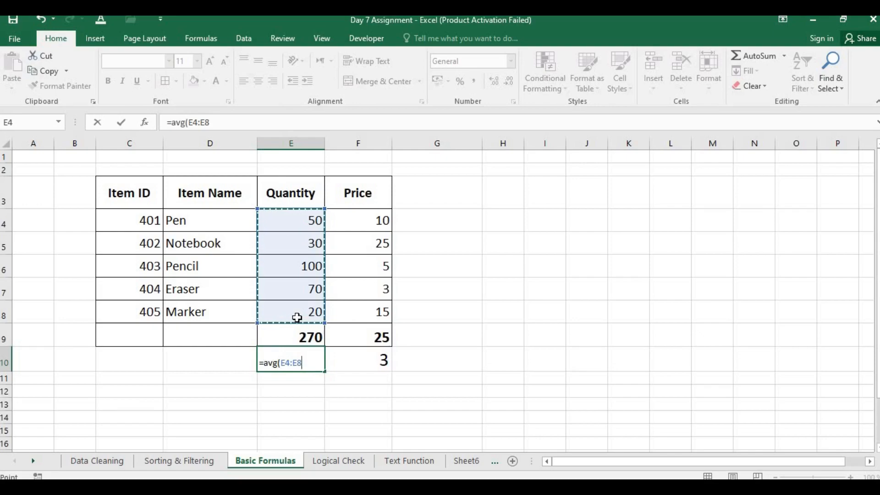
type(")")
key("Return")
key("Return")
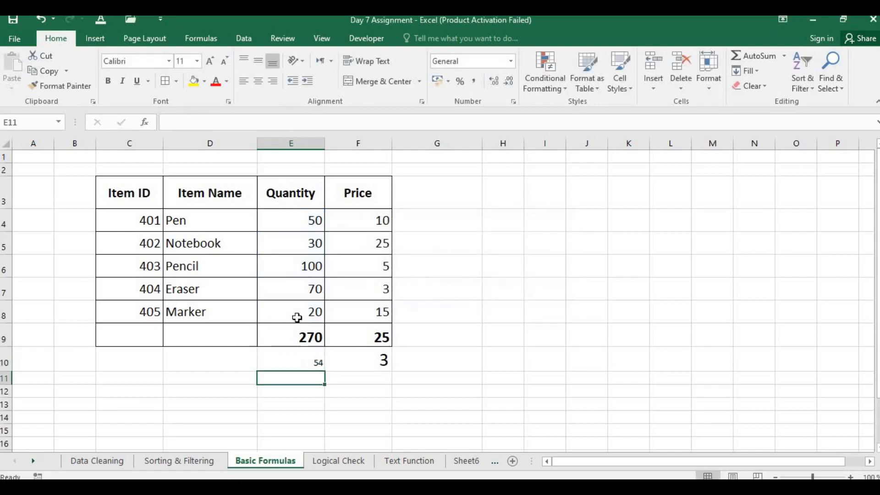
- Check the range used by the formula in E10 and read the logical check tasks on the assignment slide
left_click(305, 362)
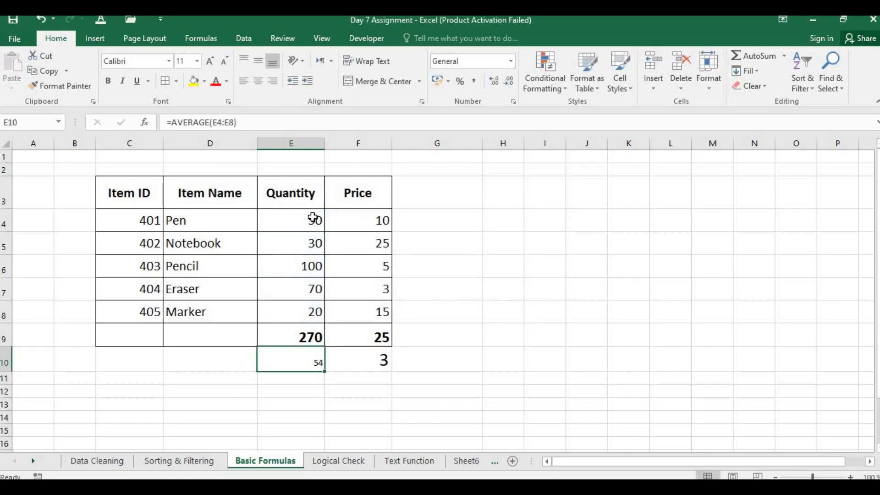
double_click(302, 362)
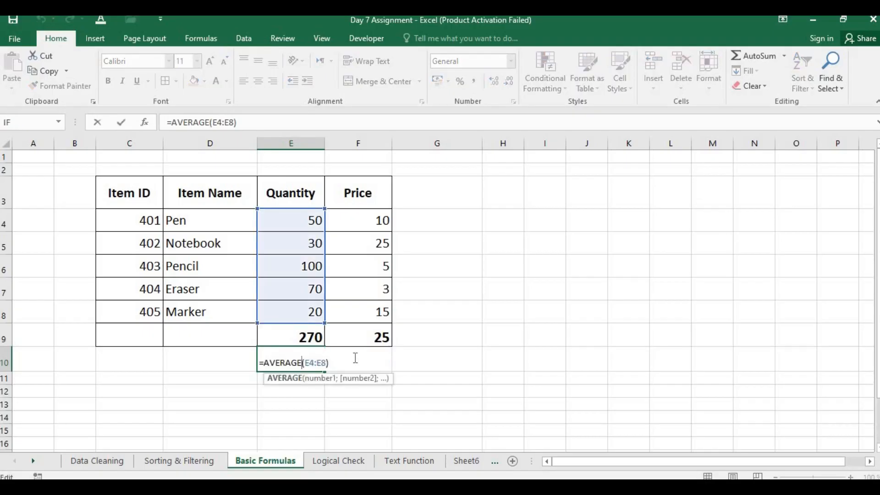
key("Return")
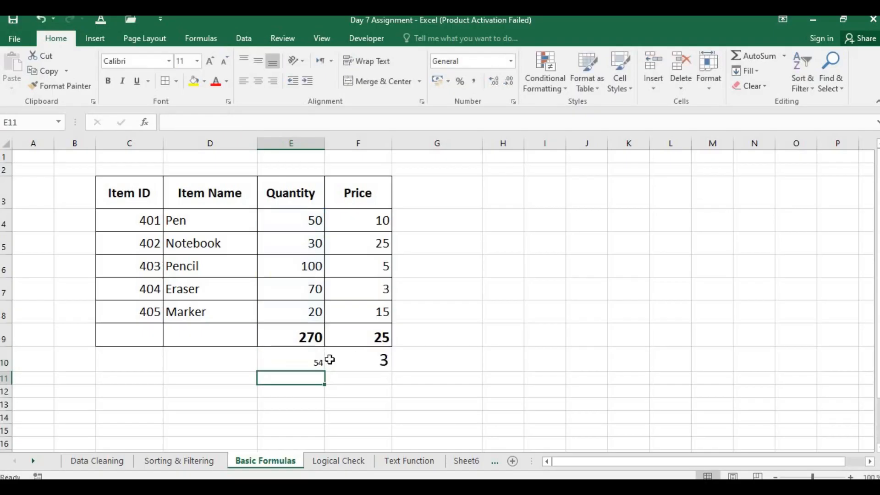
left_click(292, 355)
left_click(483, 228)
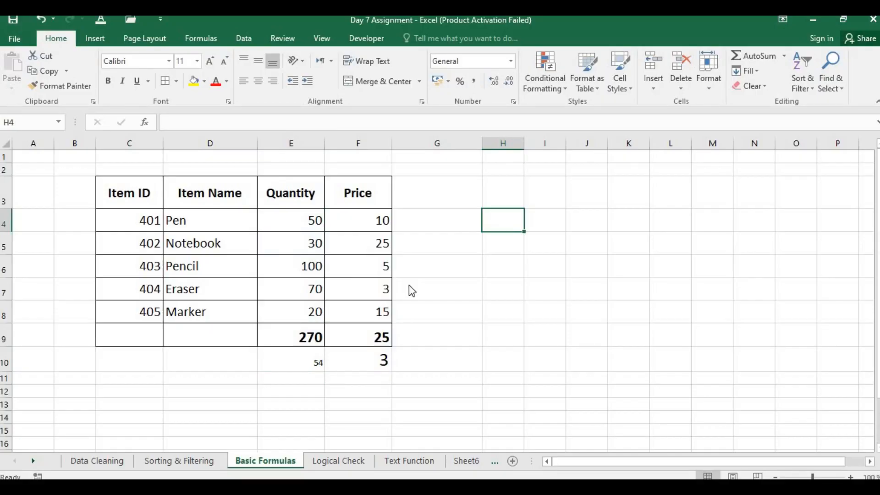
key("alt+Tab")
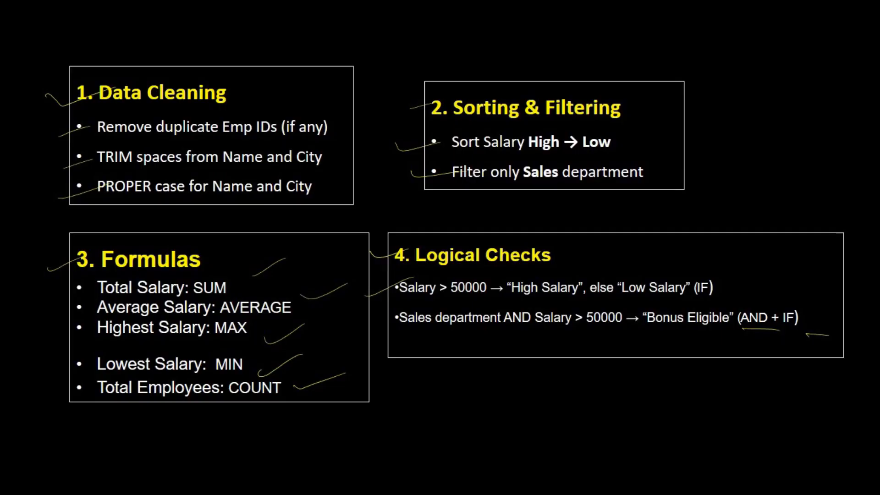
key("alt+Tab")
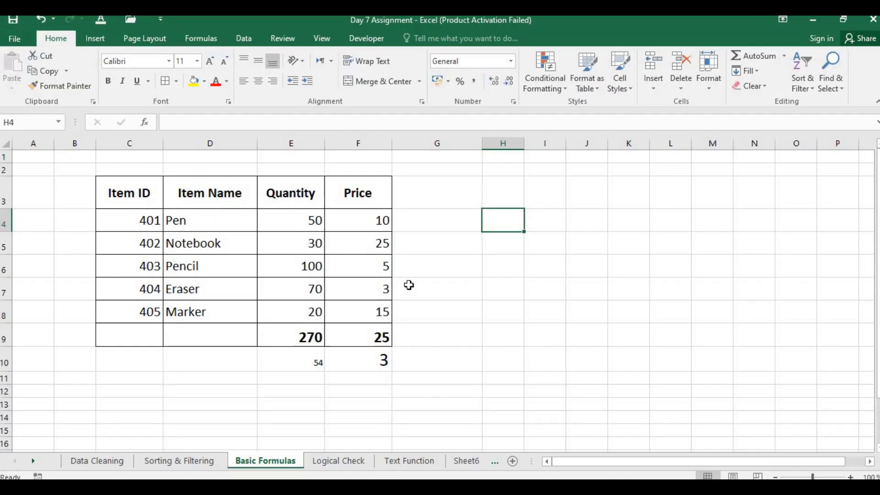
- Go to cell E4, beside the first salary, on the Logical Check sheet
left_click(347, 463)
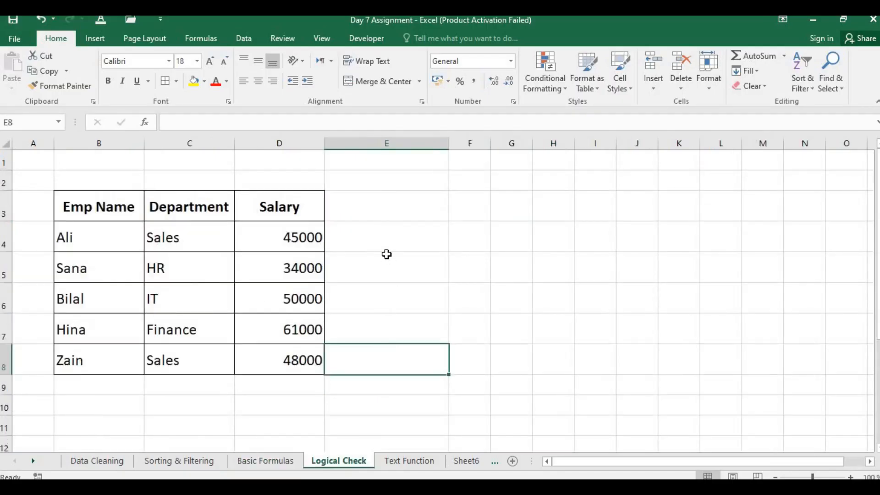
key("Up")
key("Up")
key("Up")
key("Up")
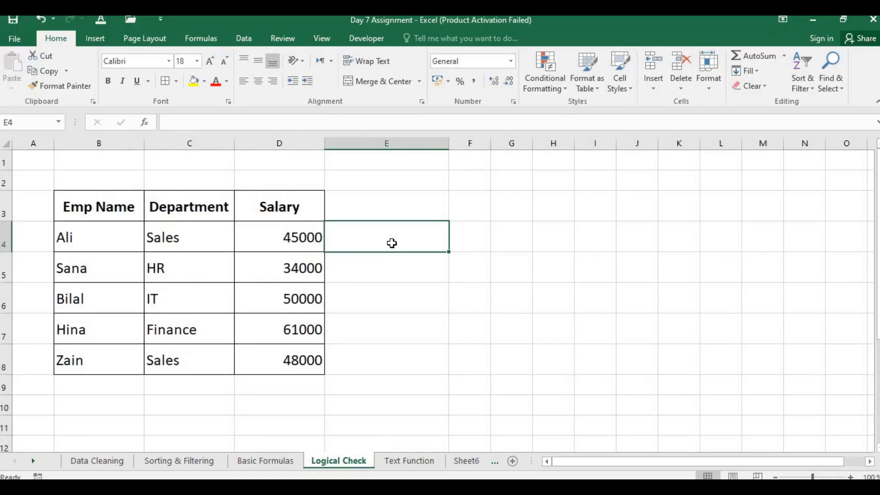
type("if")
key("BackSpace")
key("BackSpace")
type("=f")
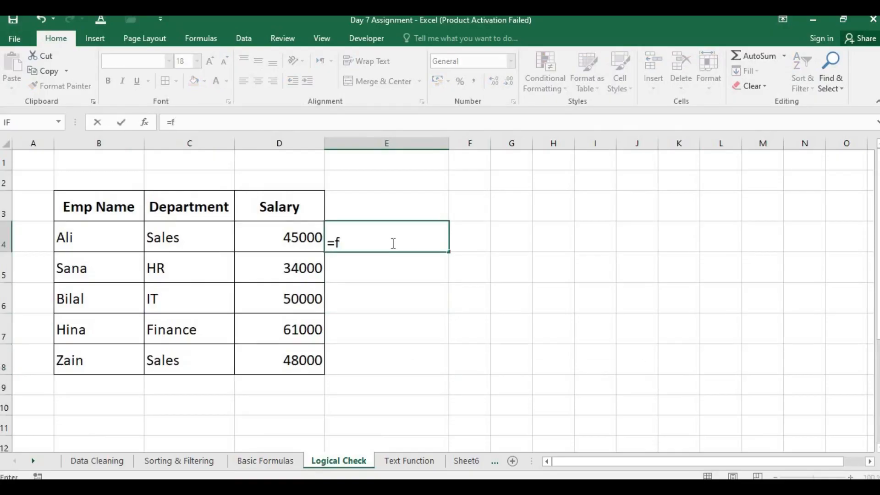
key("BackSpace")
type("if")
key("BackSpace")
key("BackSpace")
key("BackSpace")
- Widen columns E and F and begin an IF formula in cell E4 with the test D4>40000
left_click_drag(447, 144, 534, 141)
left_click(367, 240)
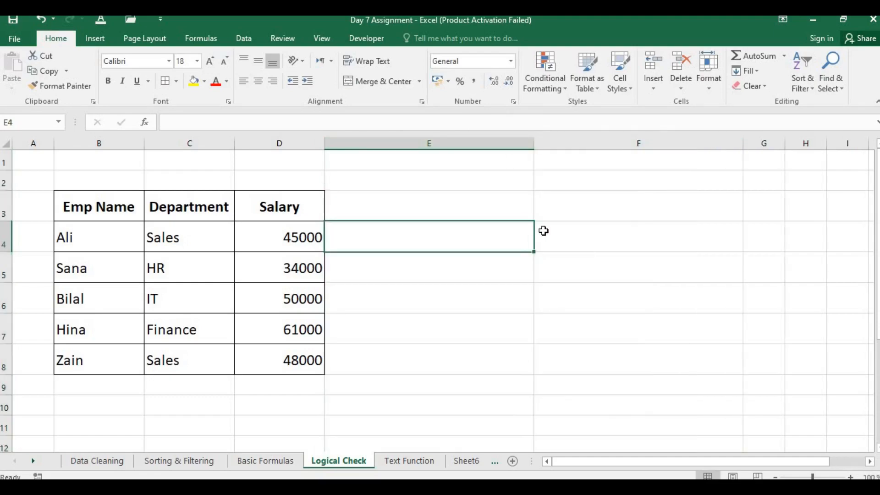
type("=if")
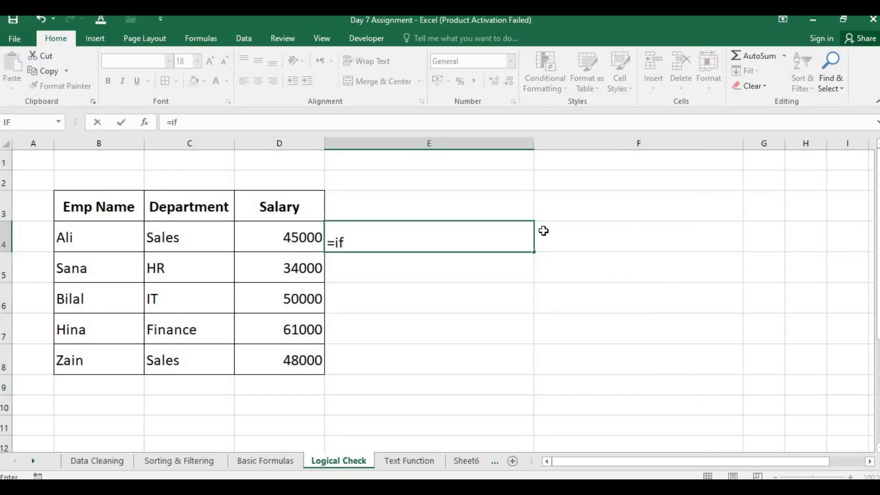
type("(")
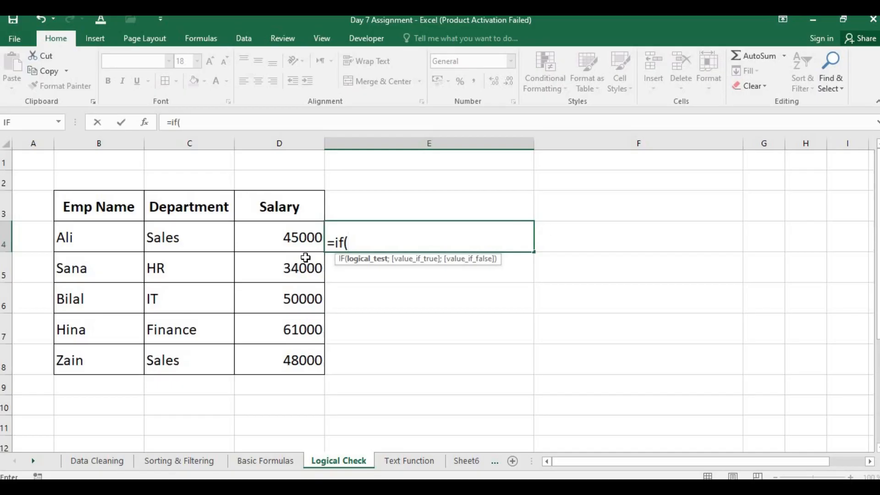
left_click(292, 241)
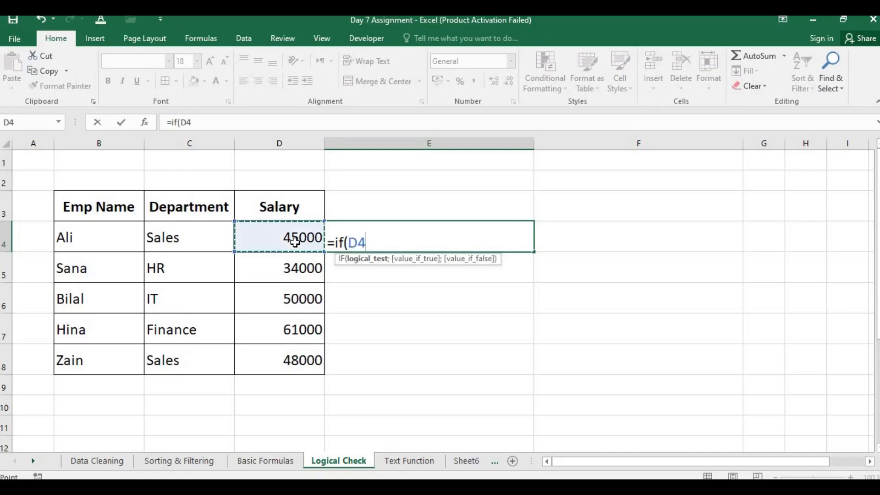
type(">")
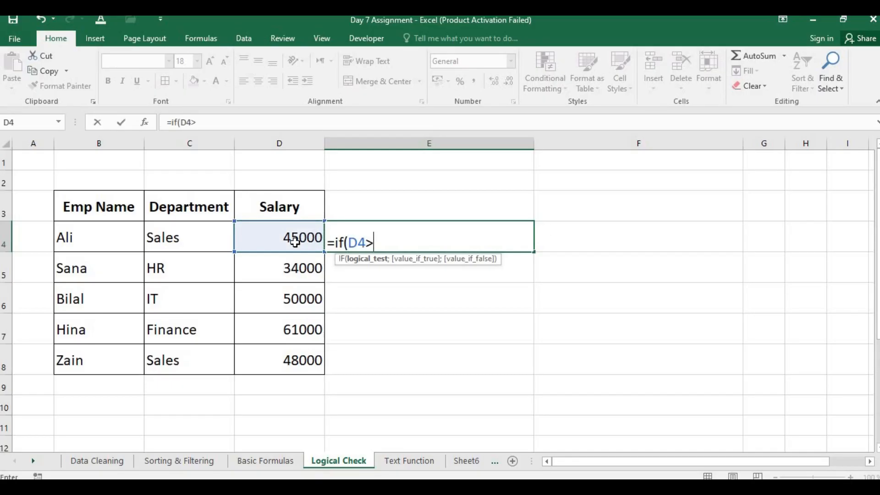
type("5")
key("BackSpace")
type("40000")
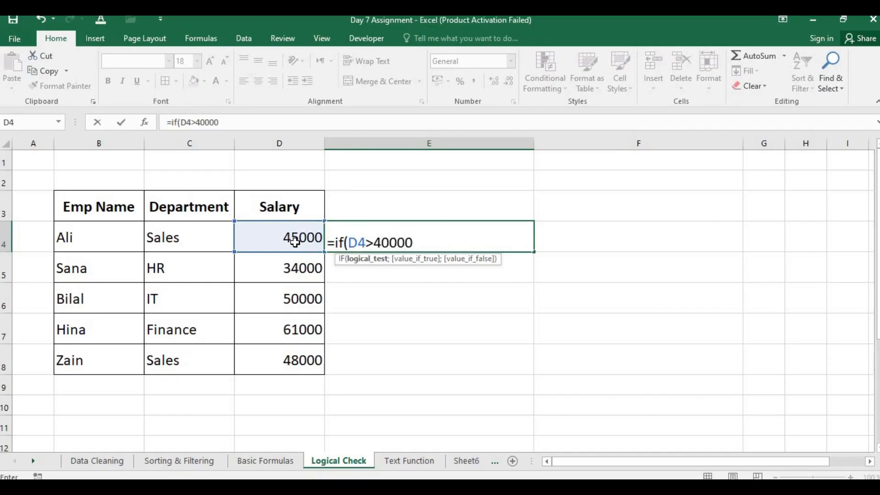
- Give the IF formula in E4 "High Salary" as its true result and "Low Salary" as its false result, and try to enter it
type(";")
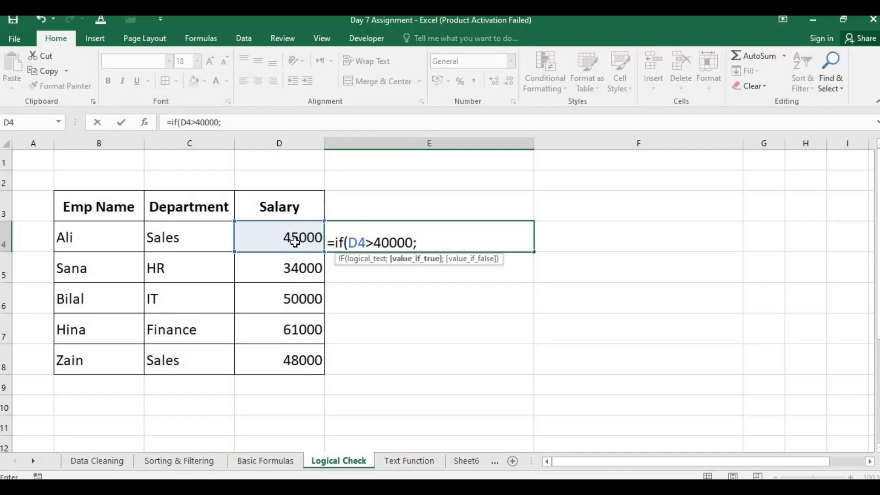
type("\"High")
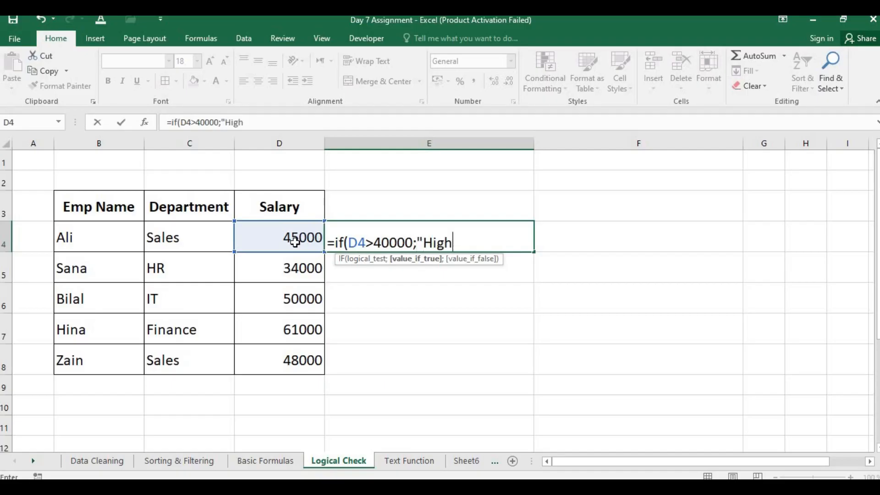
type(" Sala")
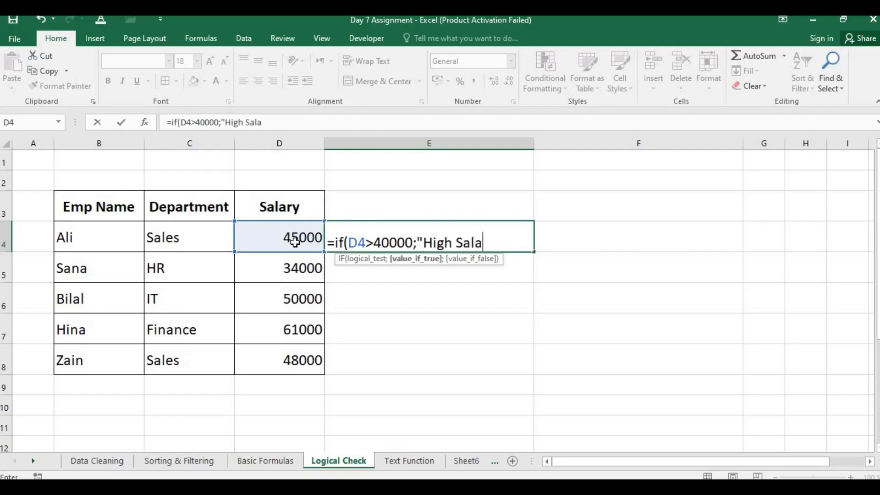
type("ry\",\"")
type("Low Sal")
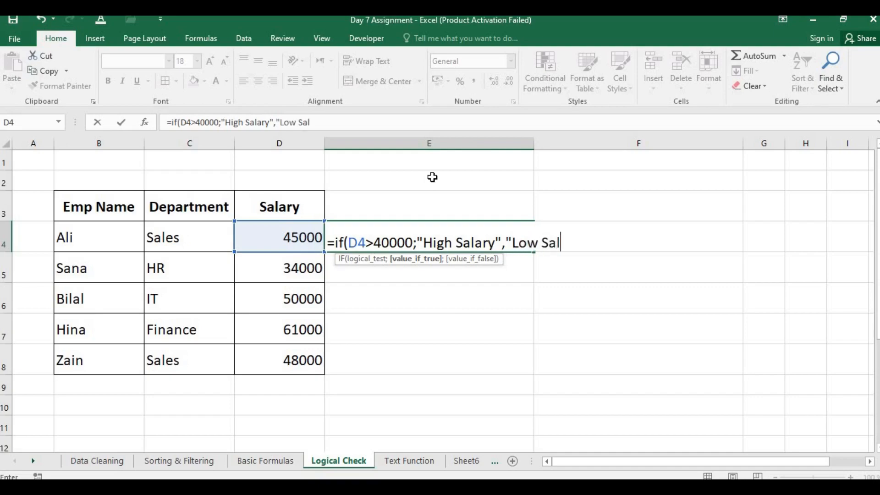
type("ary\"")
type(")")
key("Return")
key("Return")
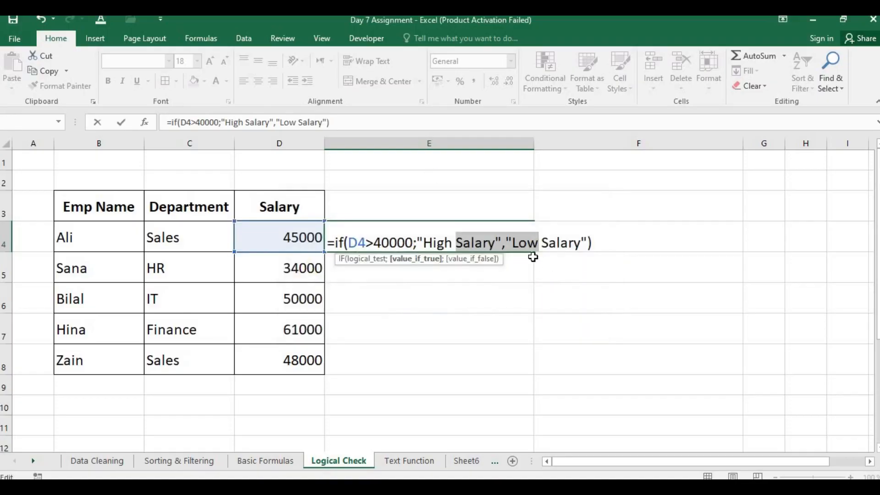
- Replace the comma between "High Salary" and "Low Salary" with a semicolon and enter the IF formula in E4
left_click(506, 247)
key("BackSpace")
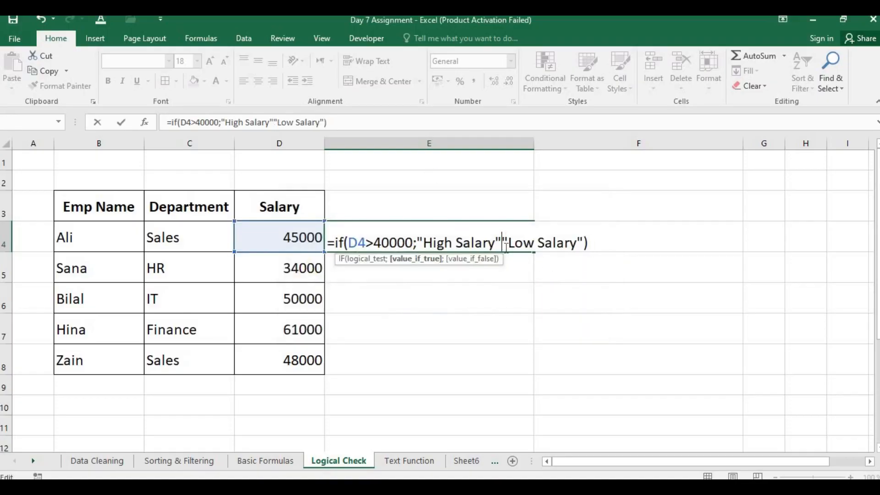
type(";")
key("Return")
left_click(482, 239)
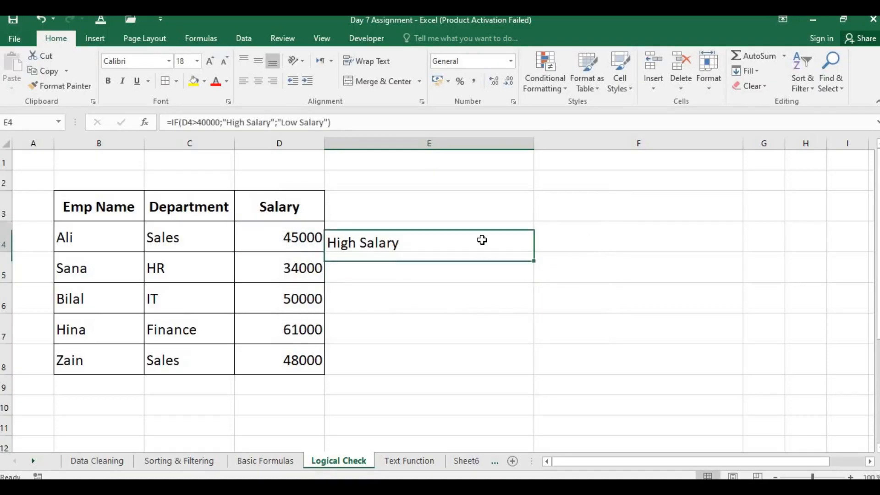
- Fill the IF formula from E4 down to E8 and check the resulting formulas beside the other salaries
double_click(534, 253)
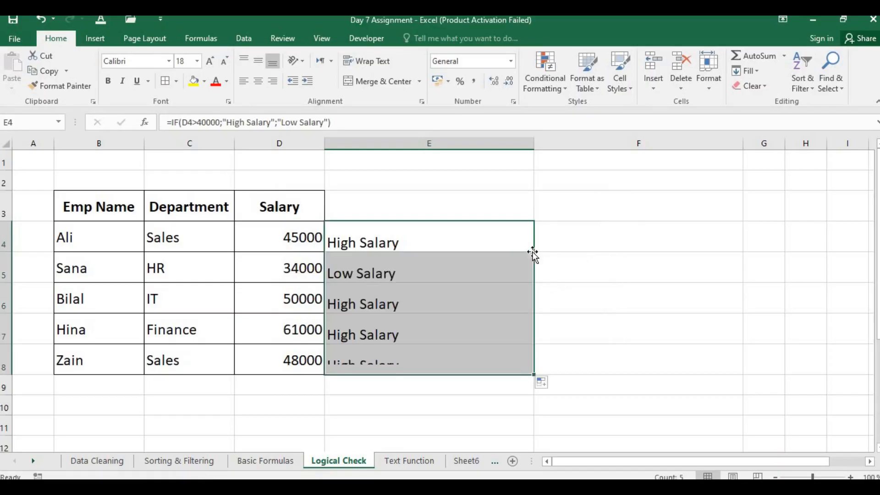
left_click(421, 336)
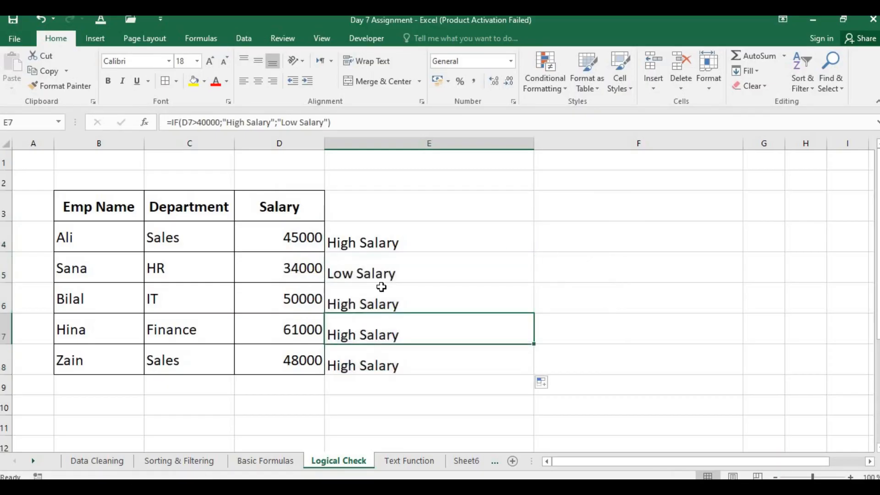
left_click(381, 277)
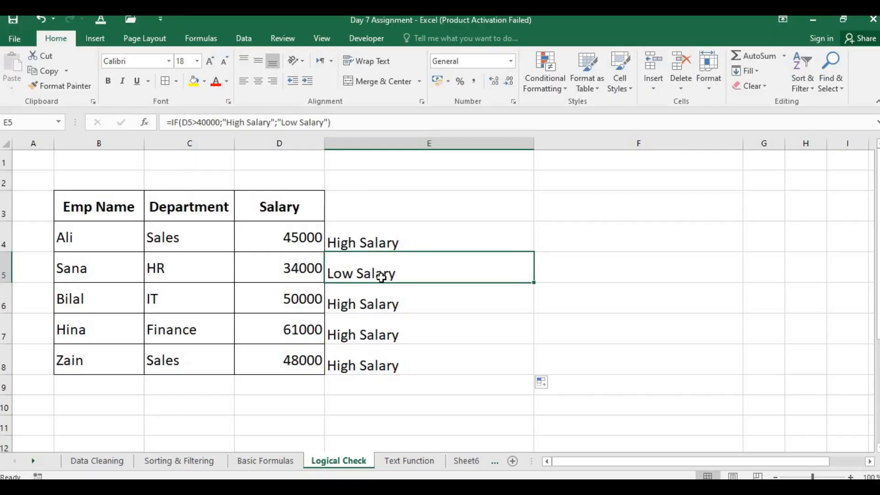
- Go to Sheet6 and widen the Bonus Eligibility column G to make room for a long formula
left_click(409, 461)
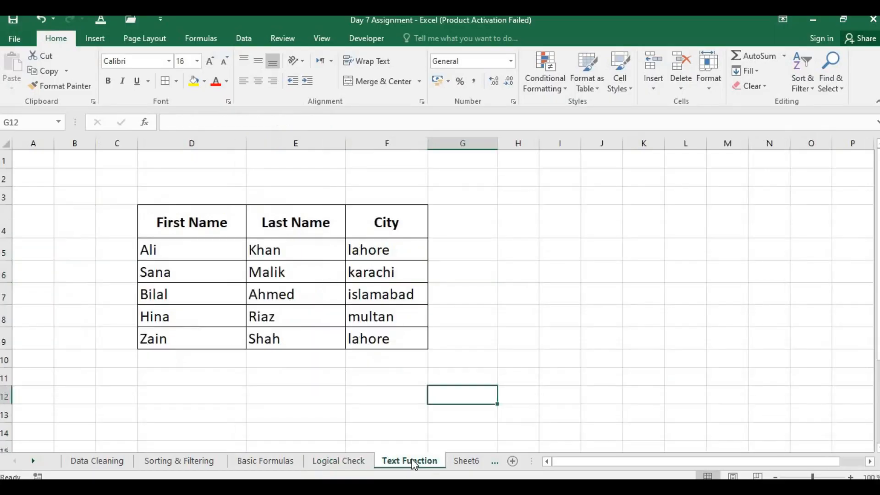
left_click(473, 463)
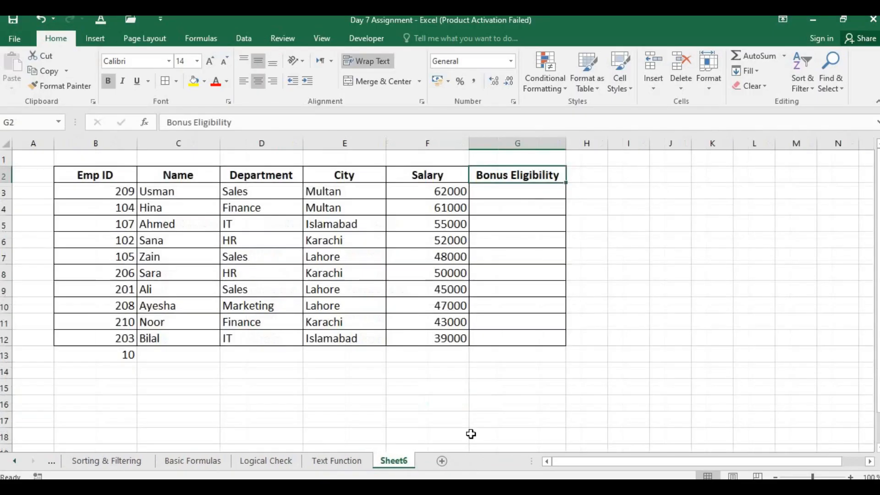
left_click(515, 192)
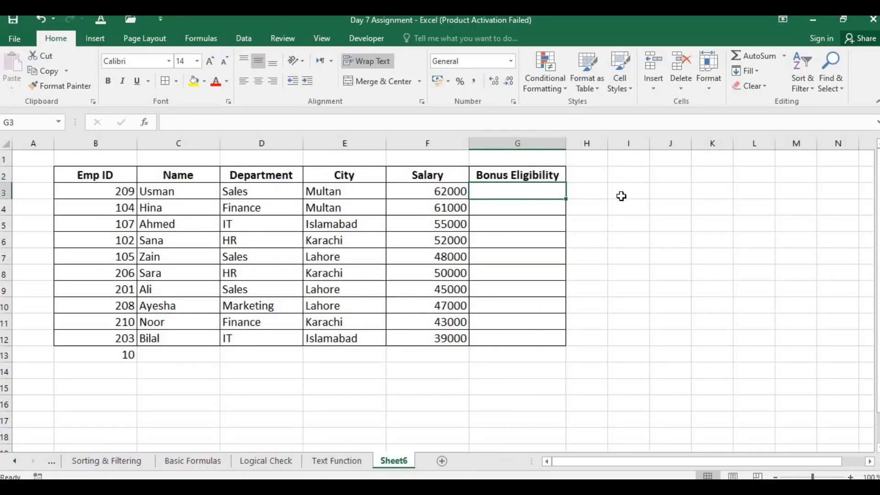
left_click_drag(565, 142, 721, 143)
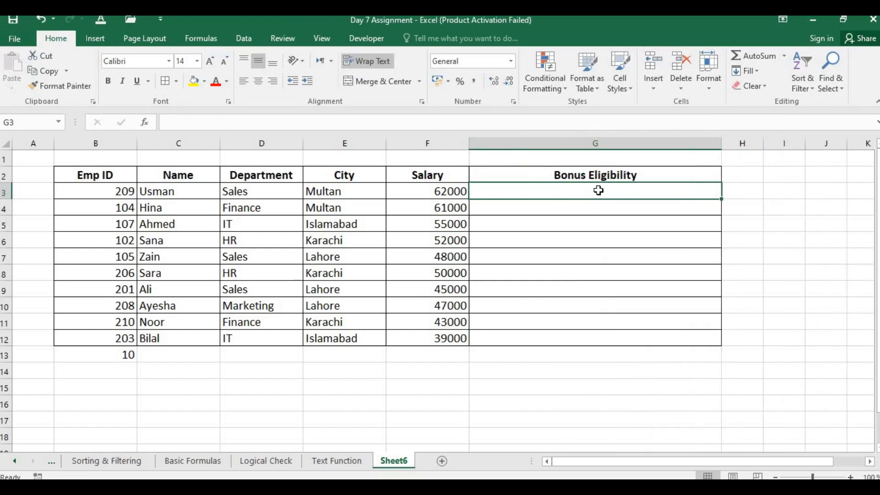
type("=")
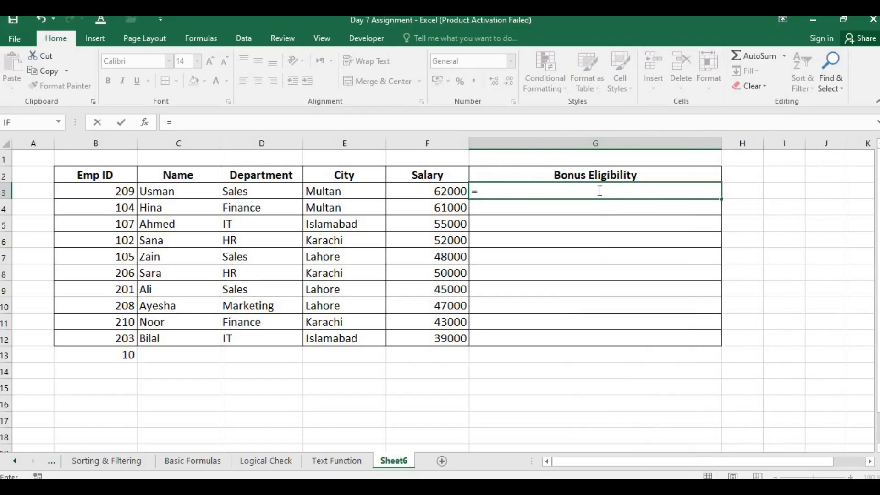
type("if")
key("BackSpace")
key("BackSpace")
key("BackSpace")
left_click(596, 245)
- Increase the font size of the empty Bonus Eligibility cells G3:G12 to 20
left_click(599, 192)
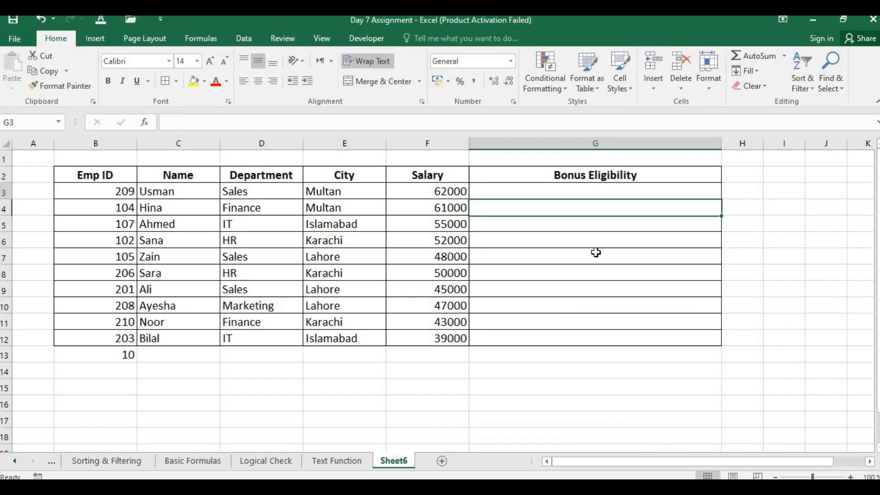
left_click_drag(596, 253, 587, 342)
left_click(209, 61)
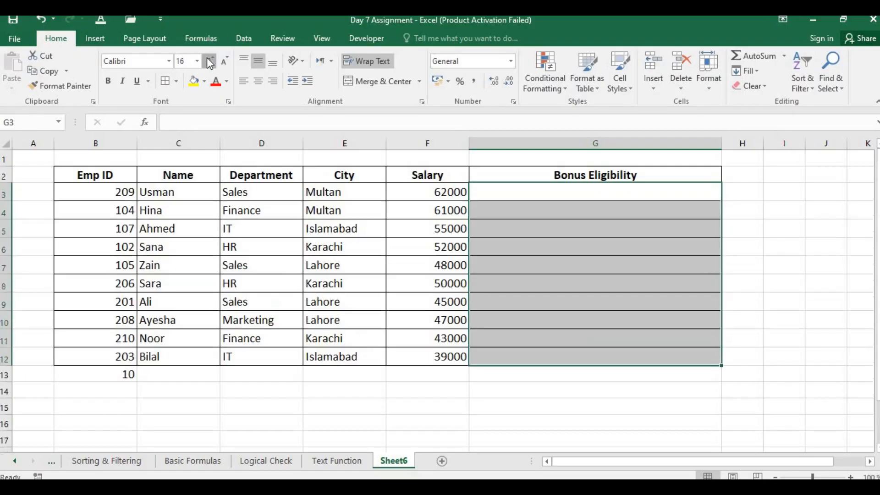
left_click(210, 61)
left_click(210, 61)
left_click(527, 197)
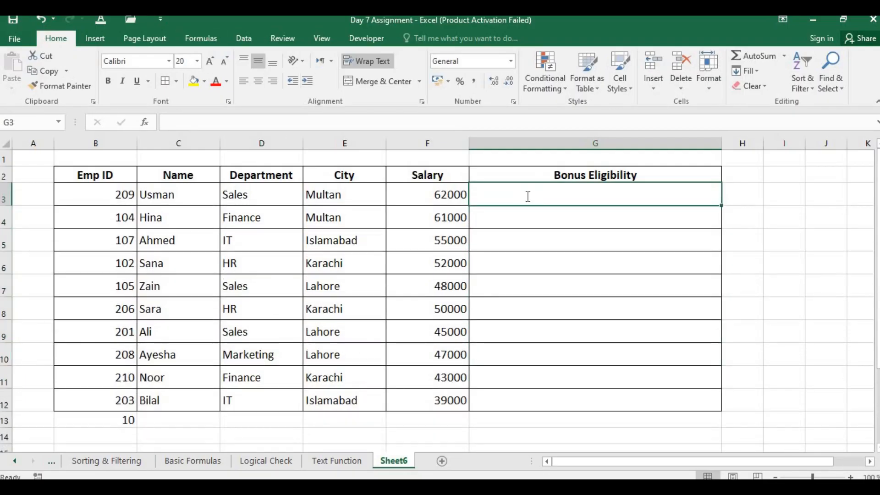
- Begin an IF formula with a nested AND in cell G3, using D3="Sales" as the first condition
type("=if")
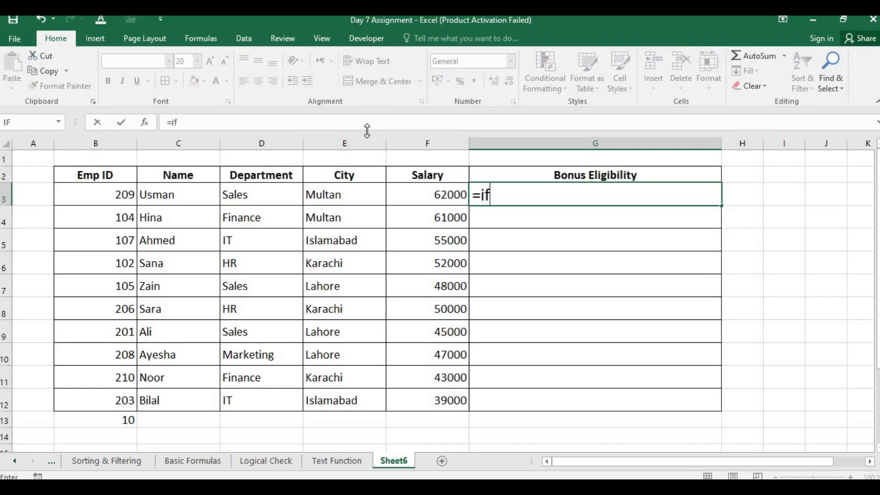
type("(And")
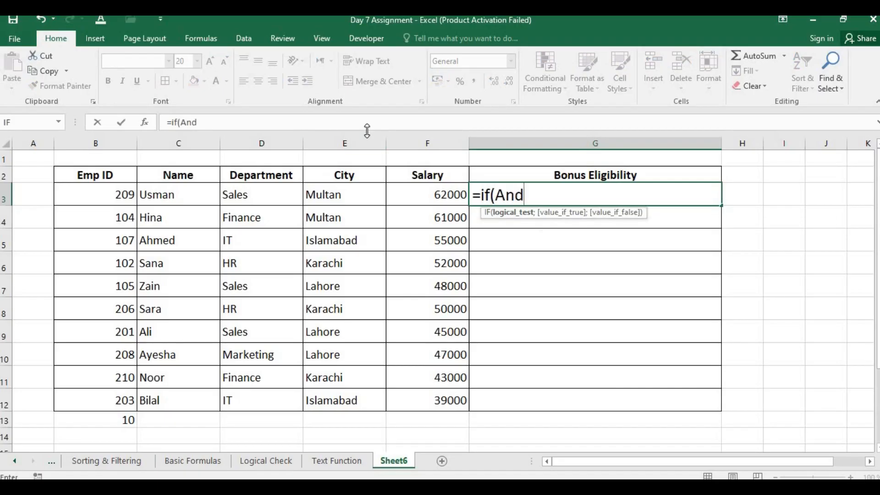
key("BackSpace")
type("d(")
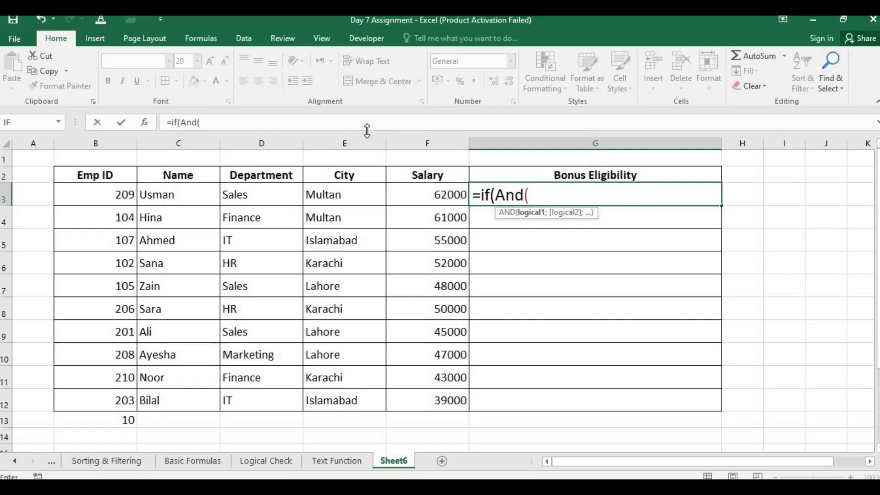
left_click(256, 194)
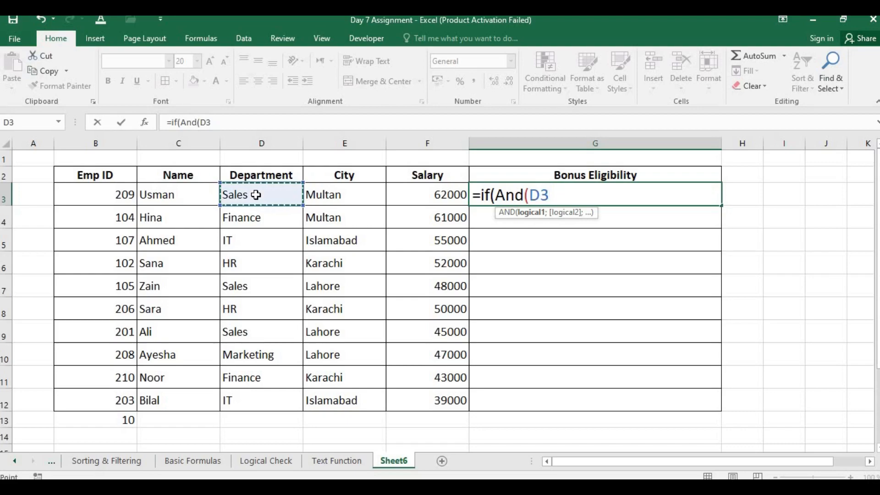
type("=\"")
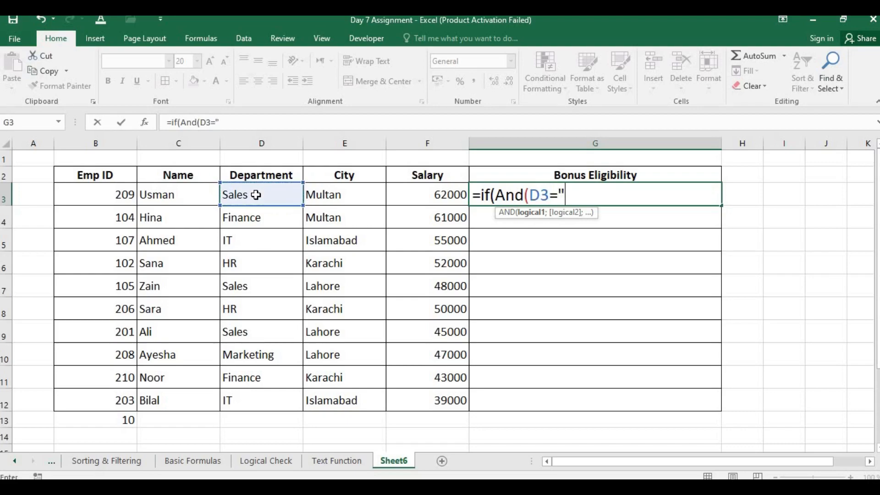
type("Sales\"")
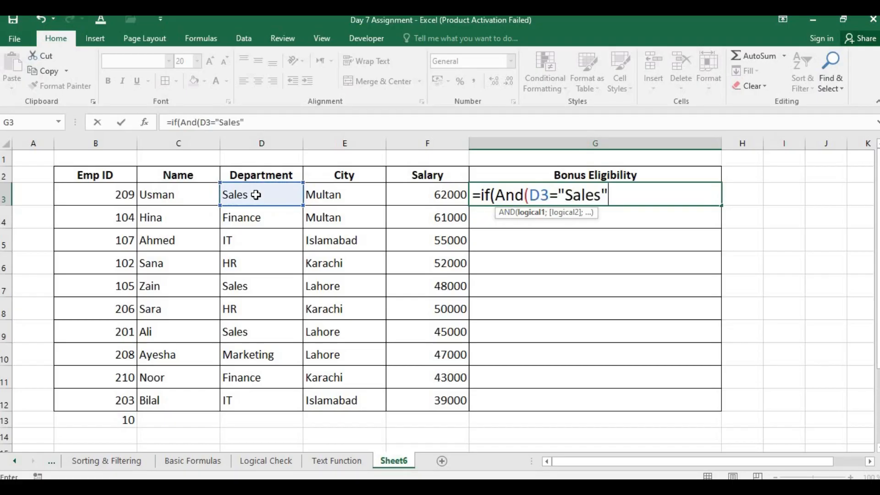
- Add F3>50000 as the second condition of the AND test in G3 and close the AND function
type(";")
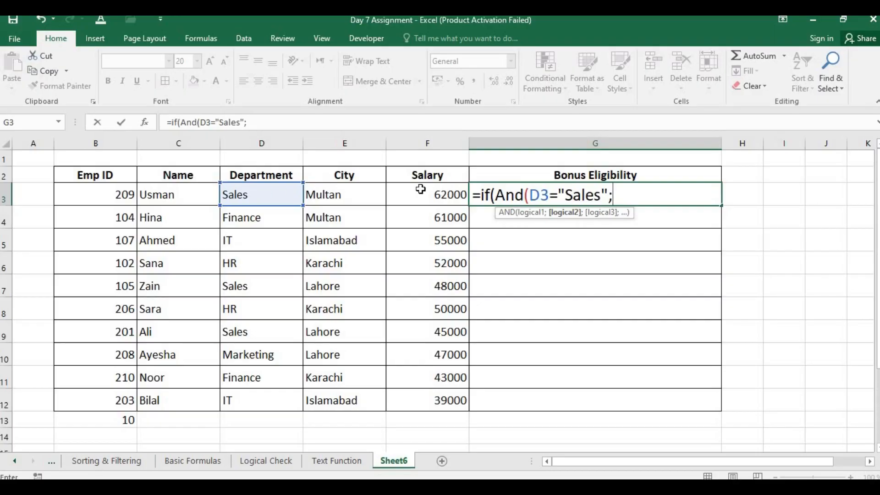
left_click(435, 196)
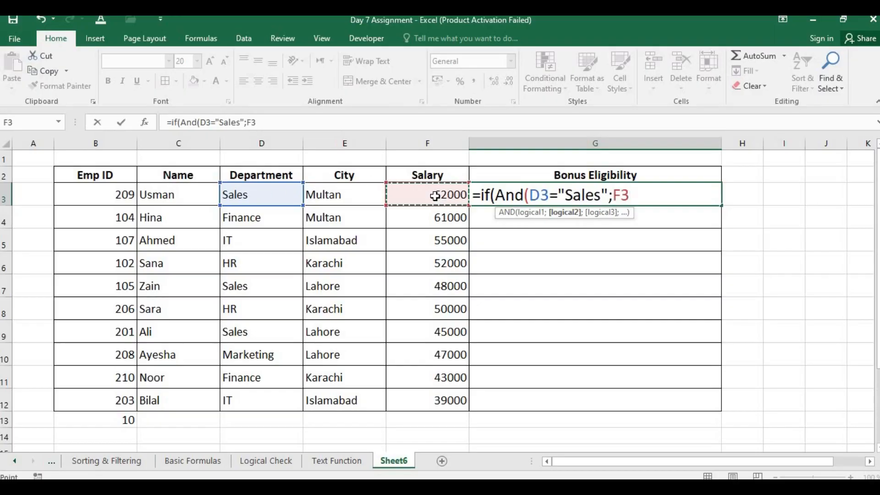
type(">5")
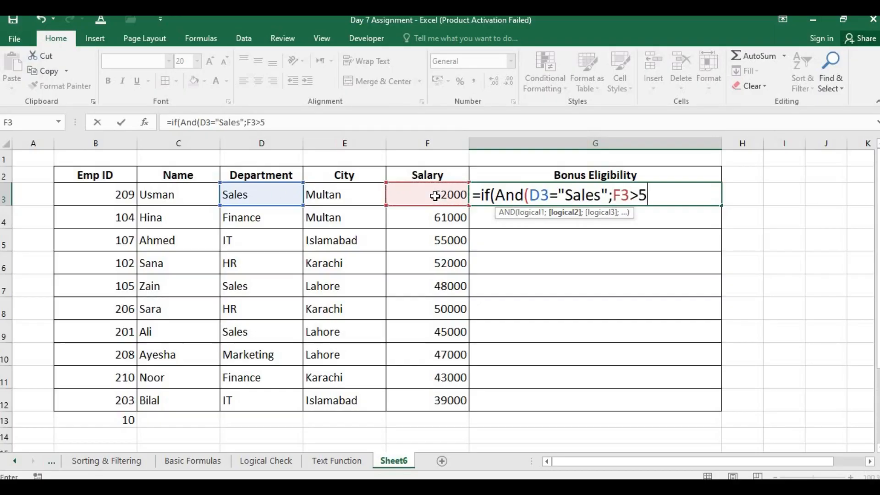
type("0000")
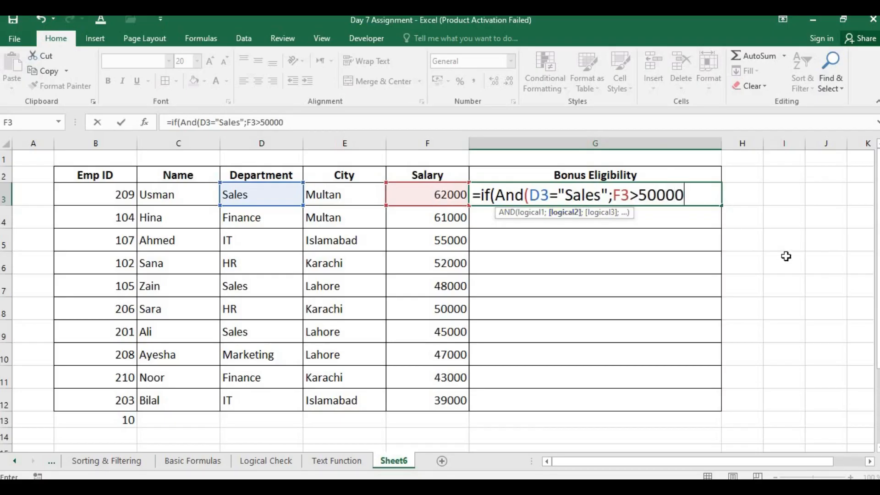
type(")")
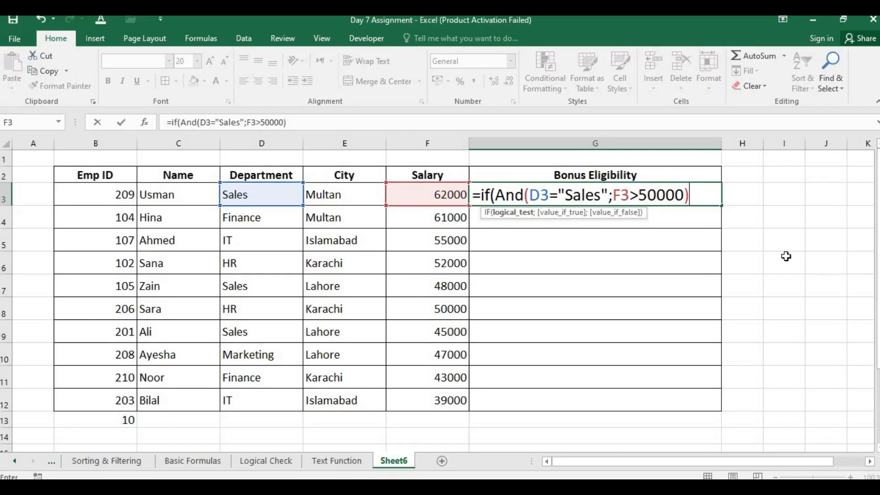
- Give the IF formula in G3 "Bonus Eligible" as its true result and "Not Eligible" as its false result, and try to enter it
type(",")
key("BackSpace")
type(";\"")
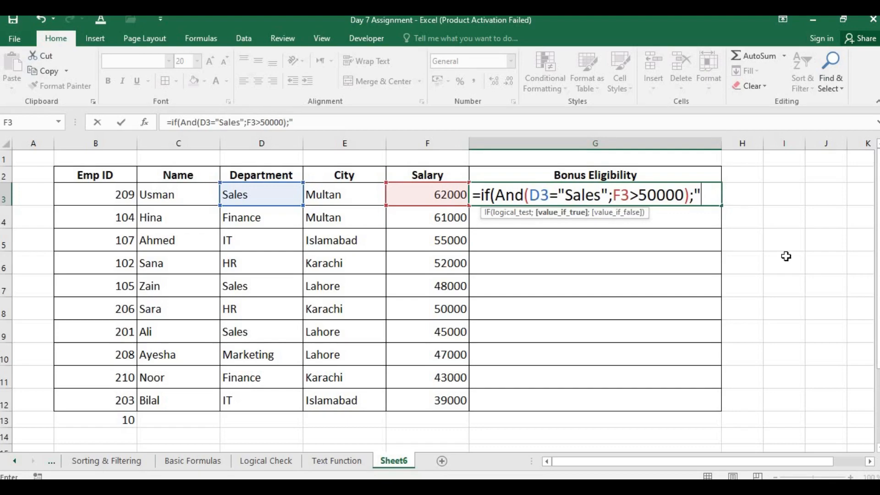
type("Bonus")
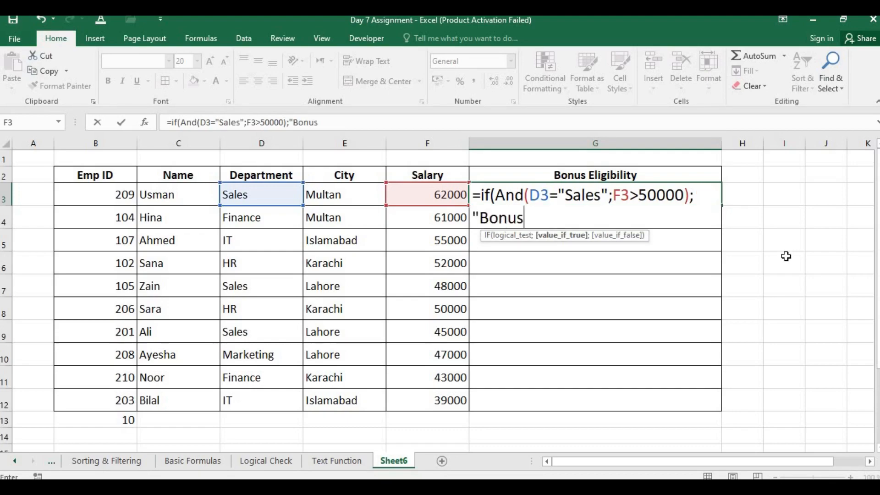
type(" Eligibal")
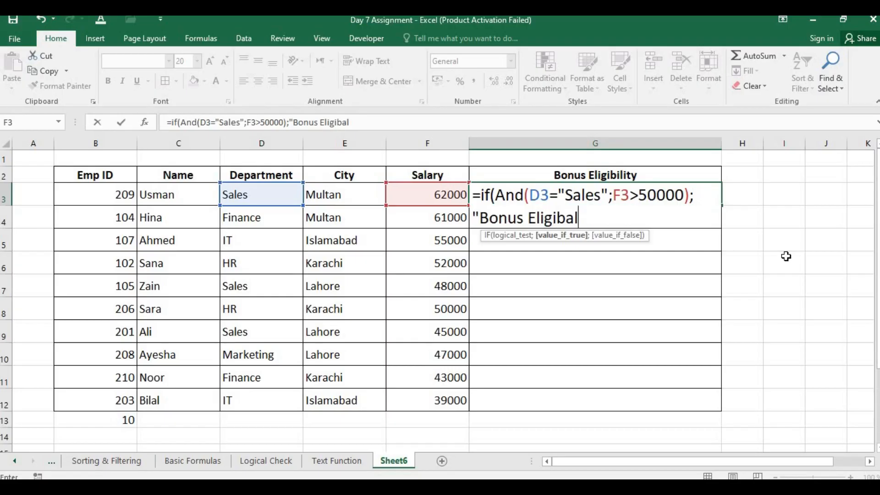
key("BackSpace")
key("BackSpace")
type("le\",\"Not")
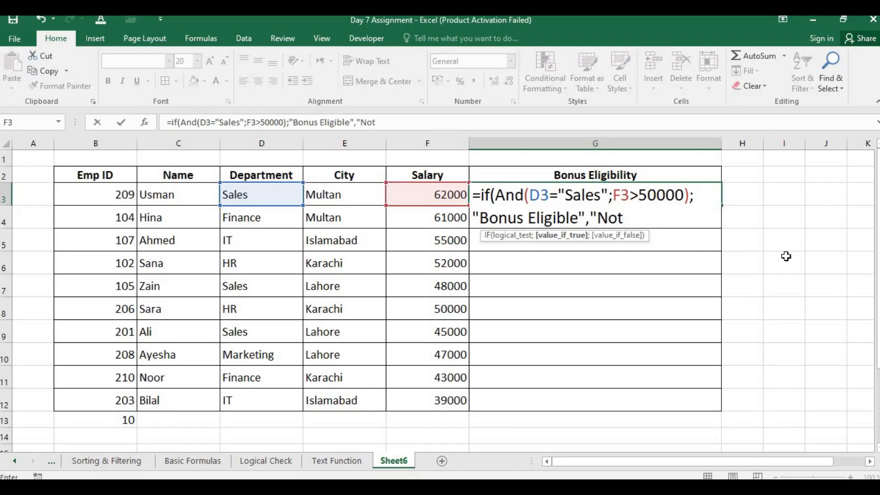
type(" Eligible")
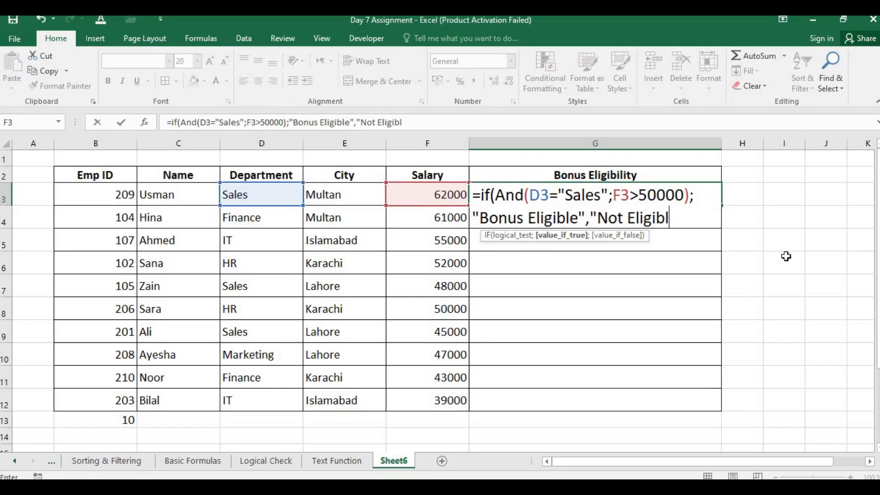
type("\")")
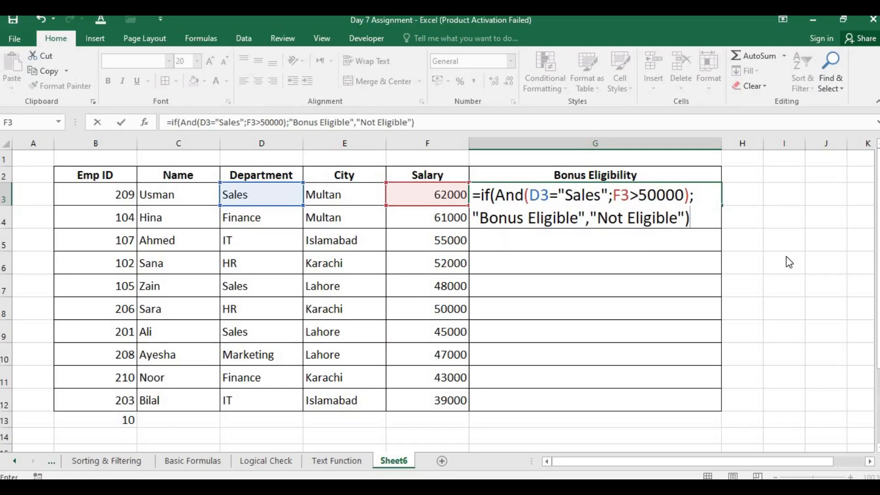
key("Return")
key("Return")
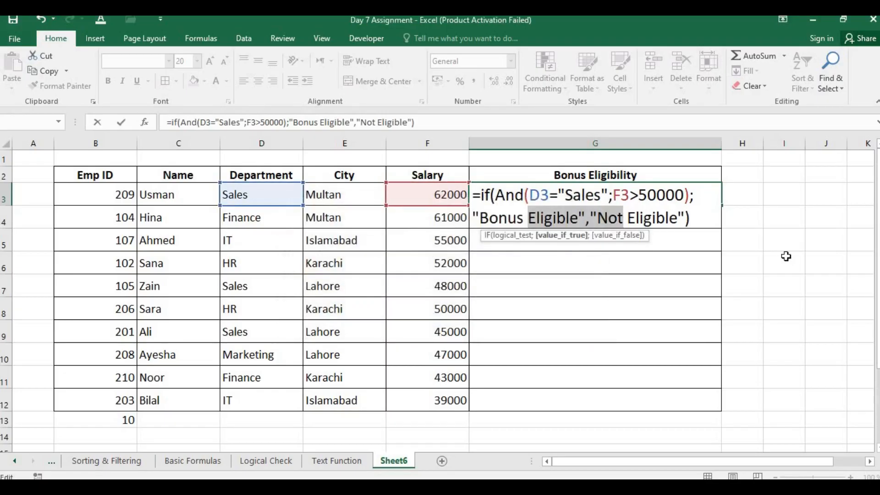
- Replace the comma between "Bonus Eligible" and "Not Eligible" with a semicolon and enter the formula in G3
left_click(590, 218)
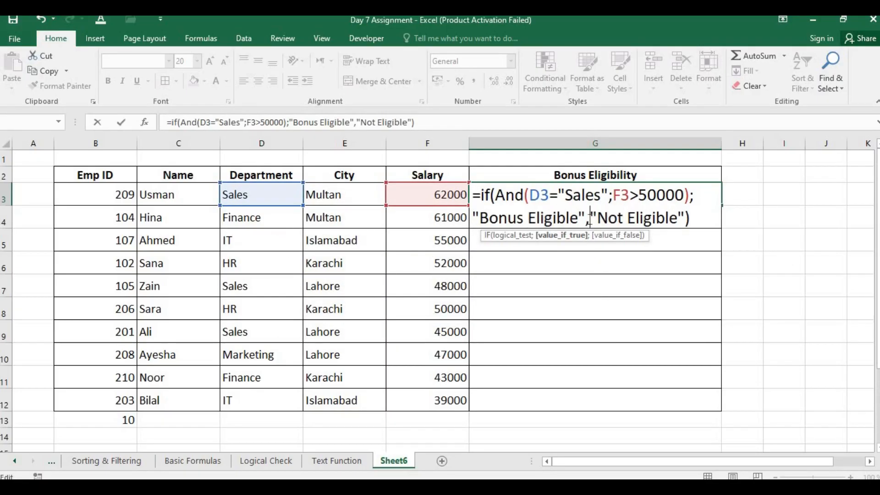
key("BackSpace")
type(";")
key("Return")
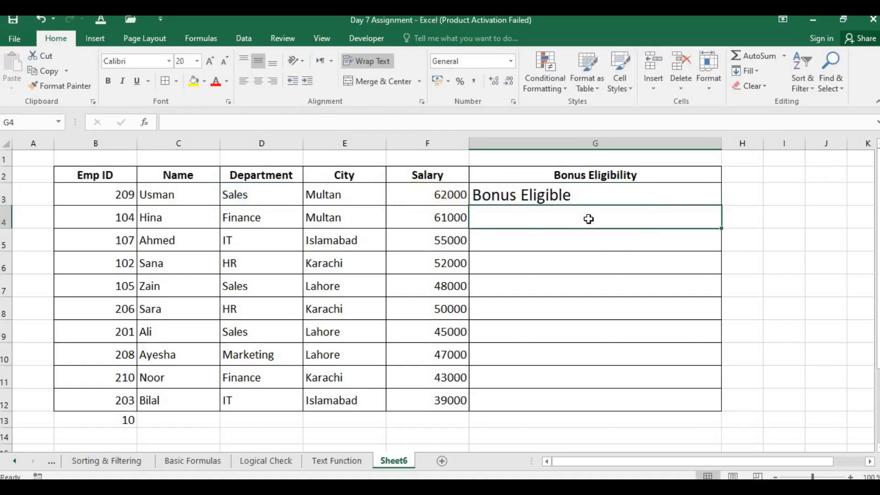
- Fill the bonus eligibility formula from G3 down to G12 for all employees
left_click(576, 195)
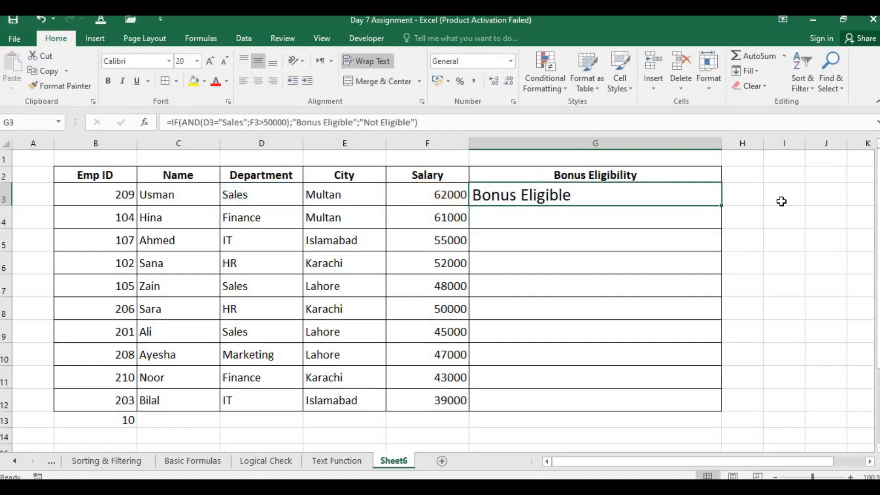
double_click(721, 205)
left_click(597, 302)
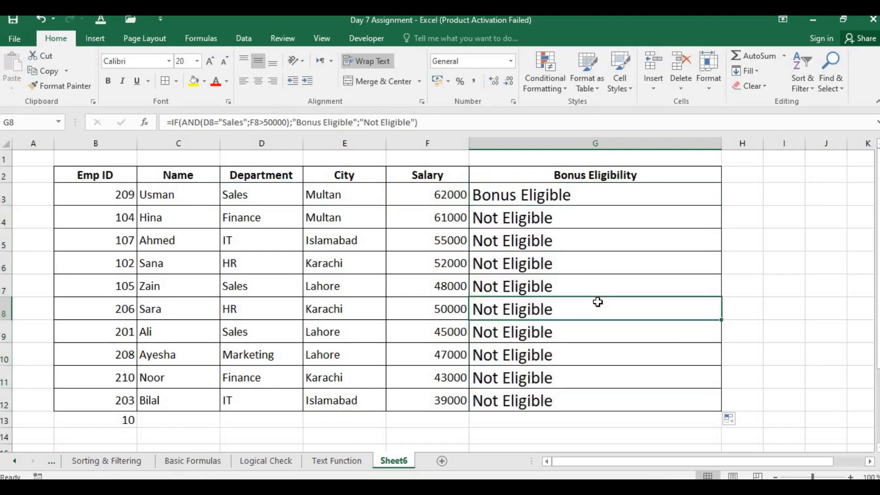
- Review the results in G4:G12 and open the formula in G3 to examine its conditions
left_click_drag(576, 213, 562, 395)
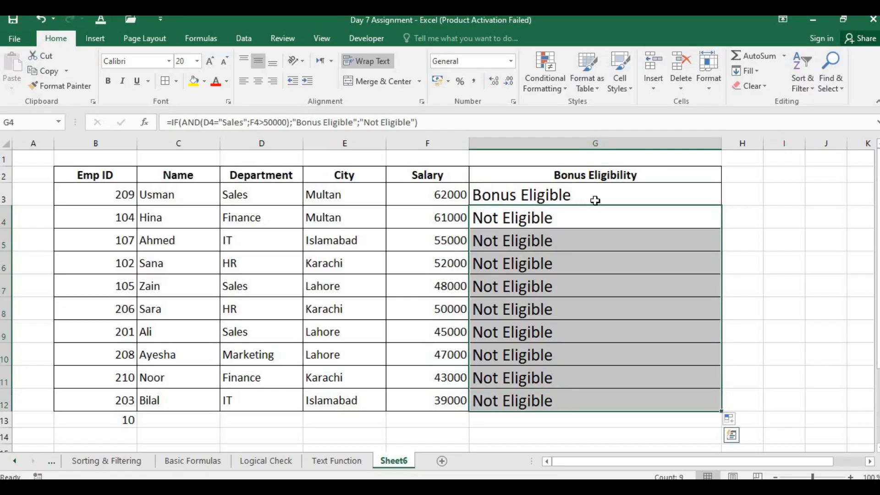
double_click(597, 202)
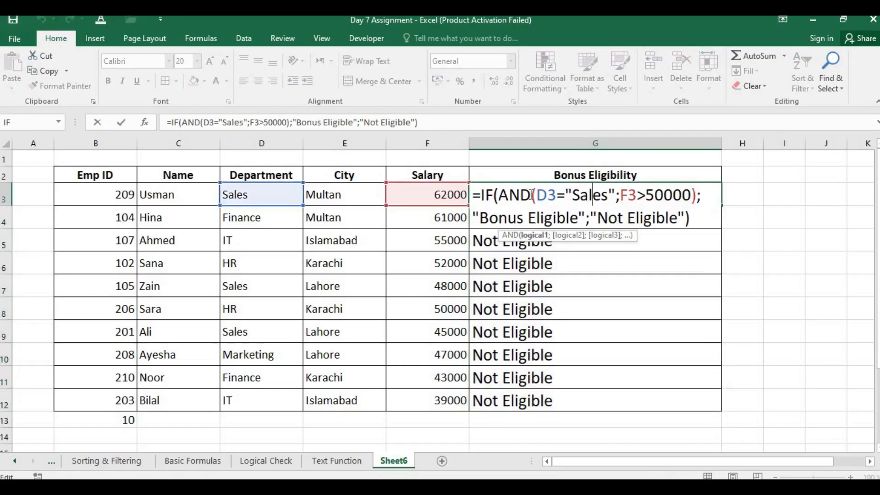
- Examine the AND function in the G3 bonus formula and the copied conditions in G4
left_click_drag(531, 195, 499, 195)
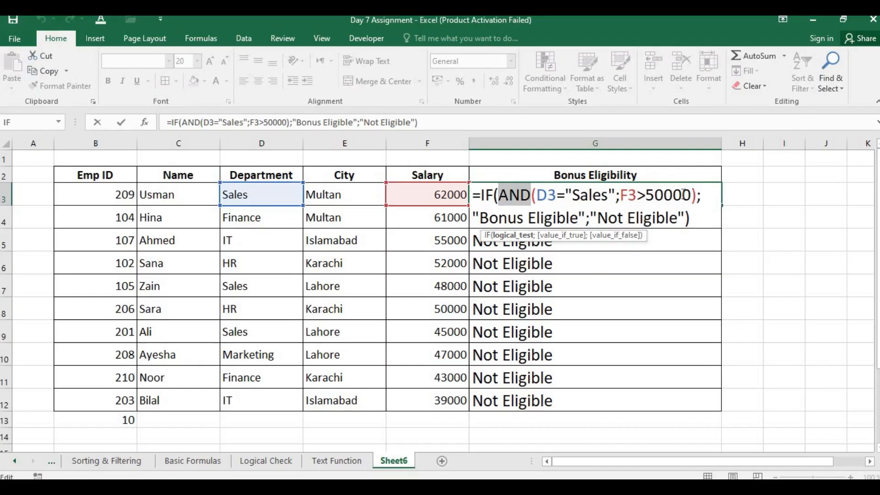
key("Return")
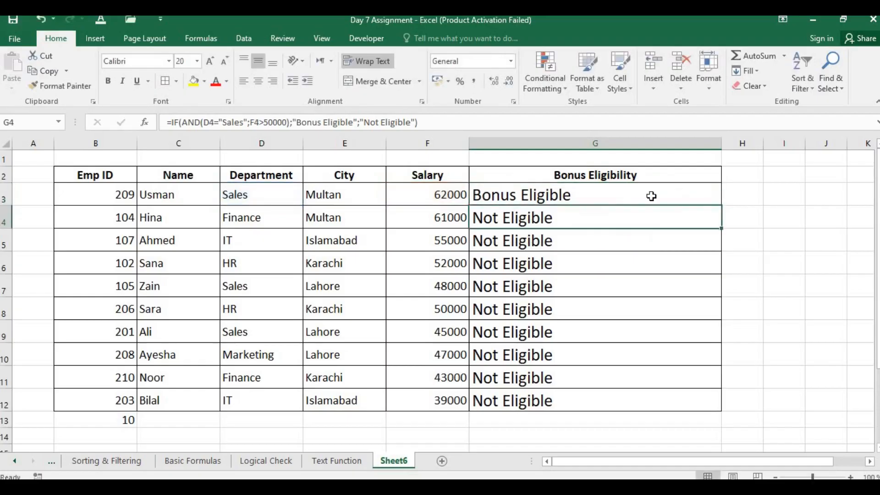
double_click(572, 218)
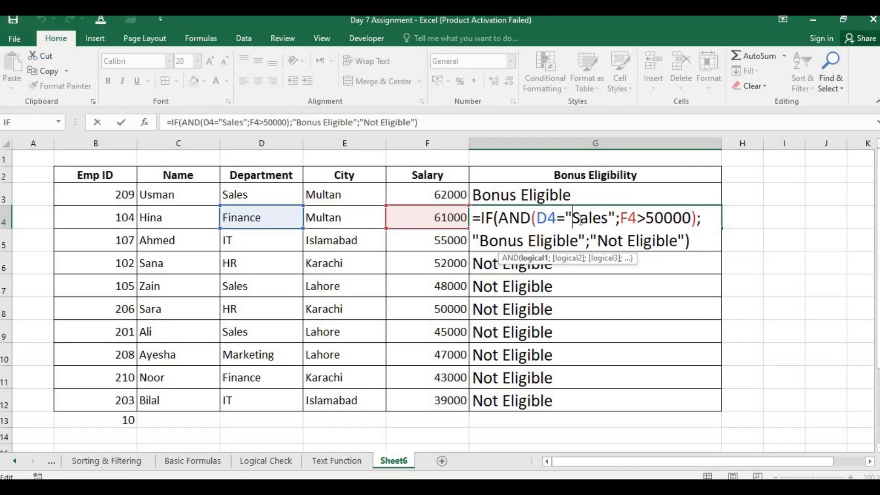
key("Return")
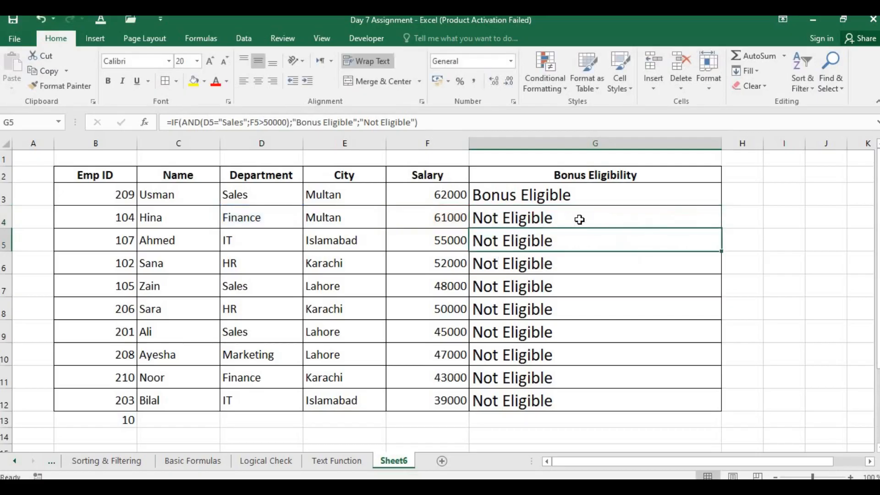
- Replace AND with OR in the G3 formula so it reads =IF(OR(D3="Sales";F3>50000);"Bonus Eligible";"Not Eligible")
double_click(536, 197)
left_click(530, 194)
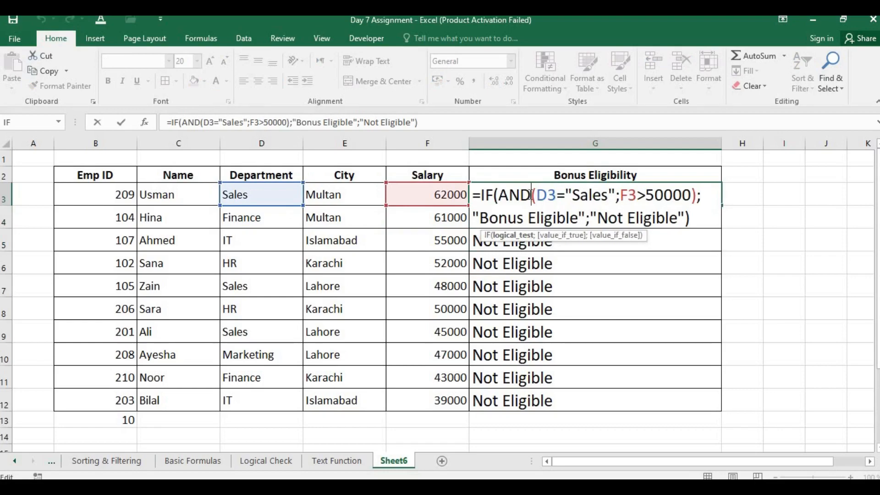
key("BackSpace")
key("BackSpace")
key("BackSpace")
type("OR")
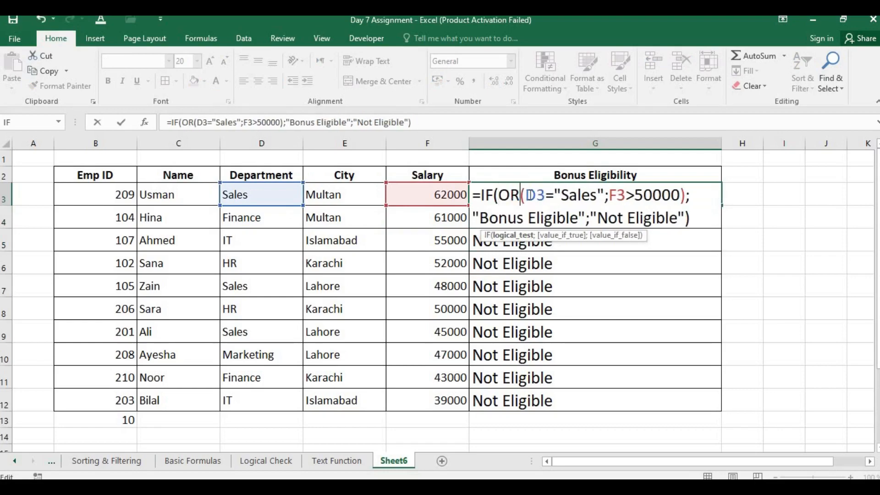
key("Return")
- Fill the OR-based bonus eligibility formula from G3 down to G12 for all employees
left_click(573, 194)
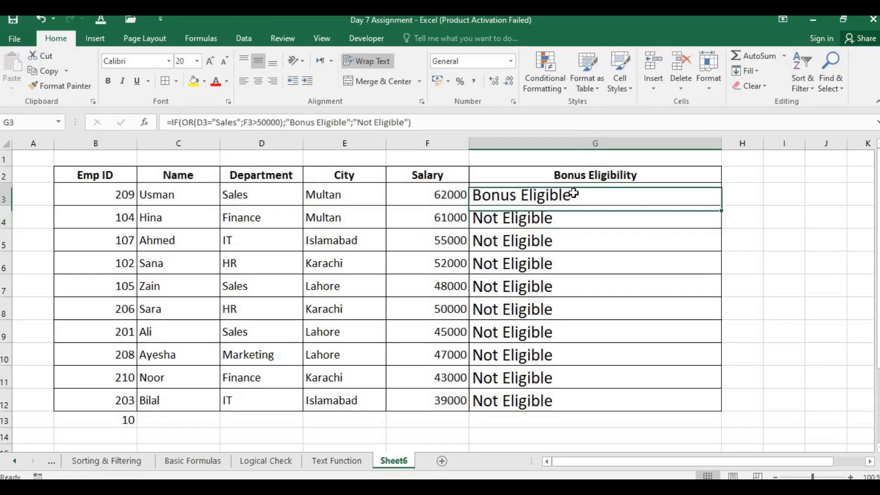
double_click(722, 205)
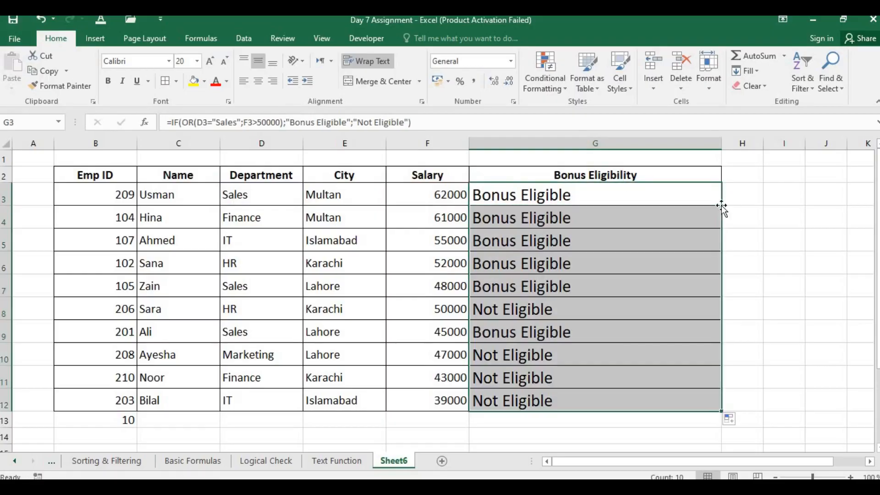
left_click(605, 373)
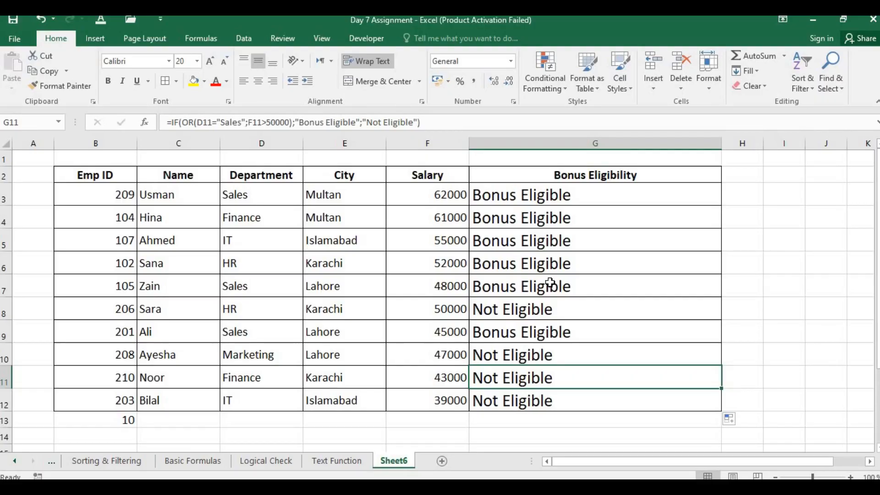
- Check the Text Functions tasks in the PowerPoint slide show, then return to Excel and open the Text Function sheet
key("alt+Tab")
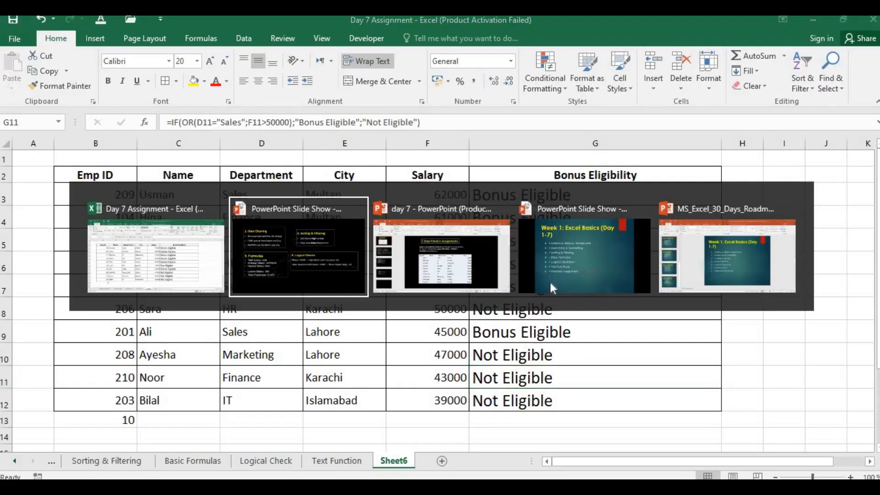
key("Right")
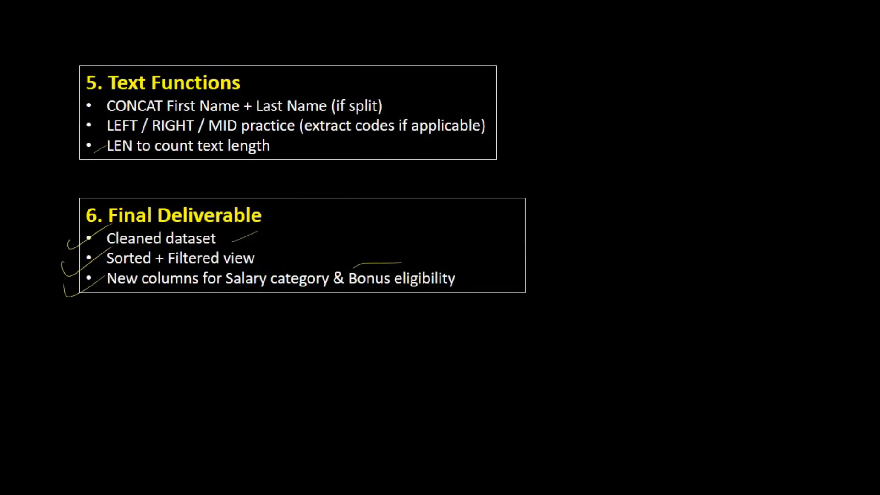
key("alt+Tab")
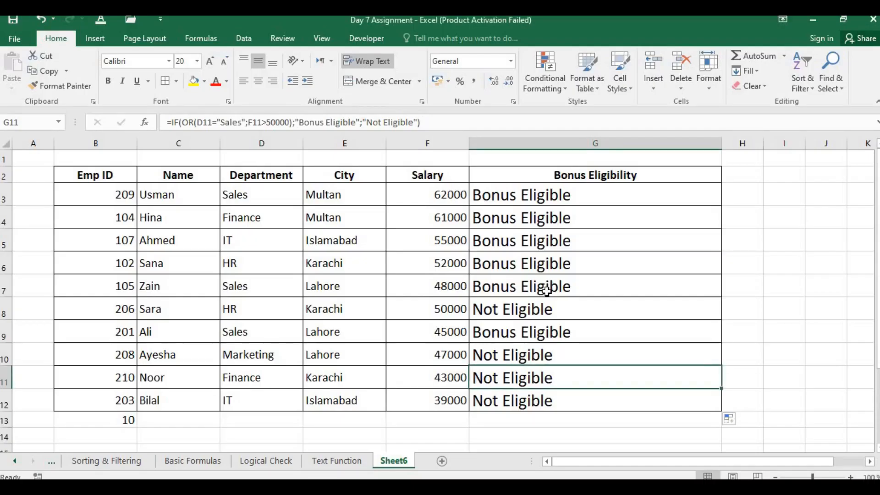
left_click(343, 462)
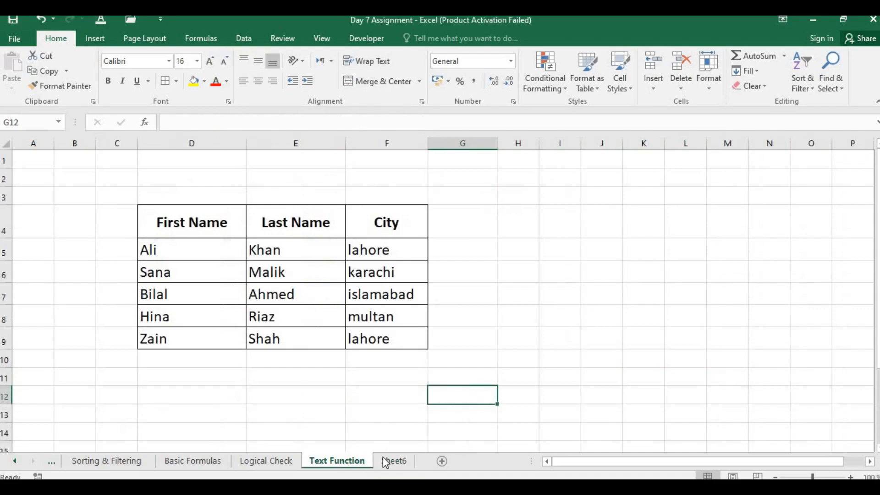
- Enter =CONCATENATE(D5;" ";E5) in G5 to join the first and last names with a space
left_click(464, 255)
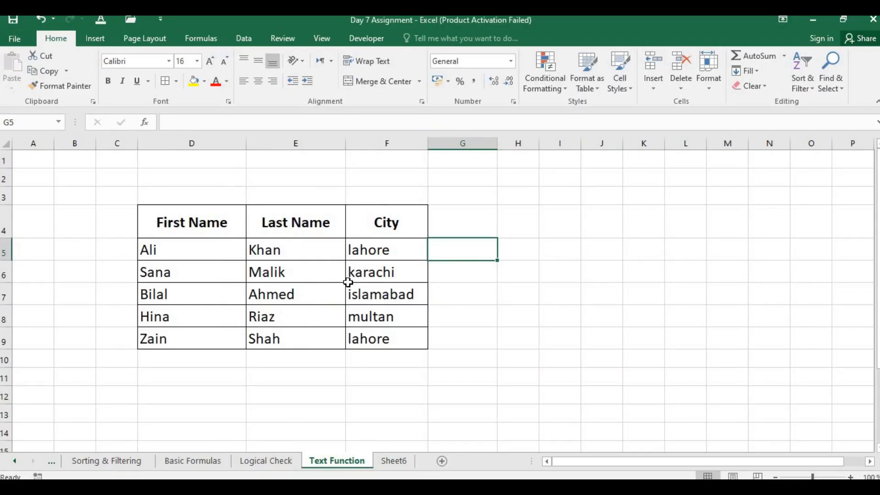
type("=Conca")
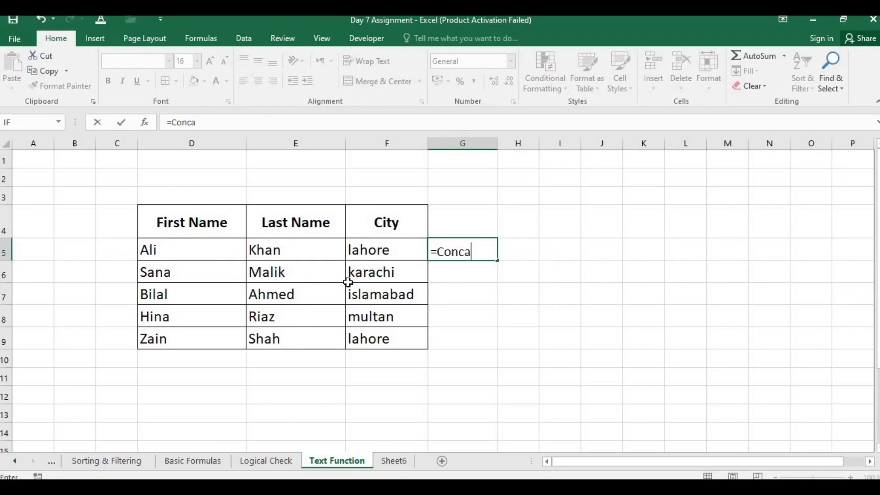
type("tenate")
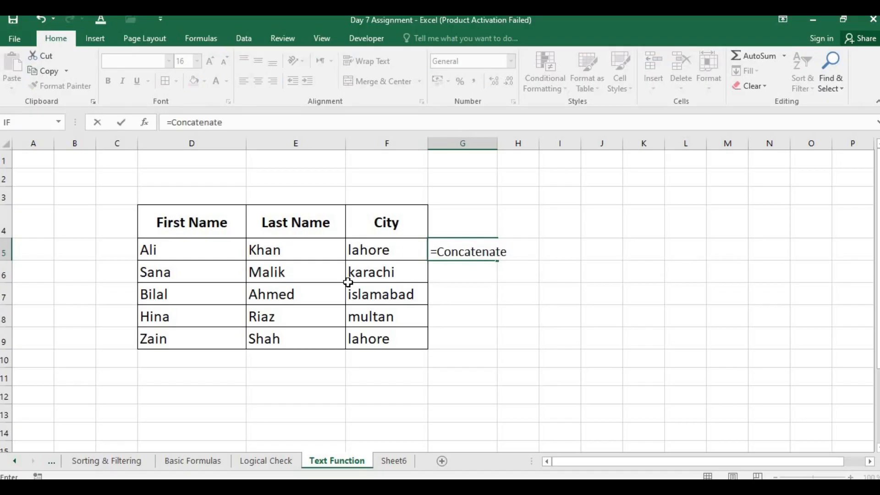
type("(")
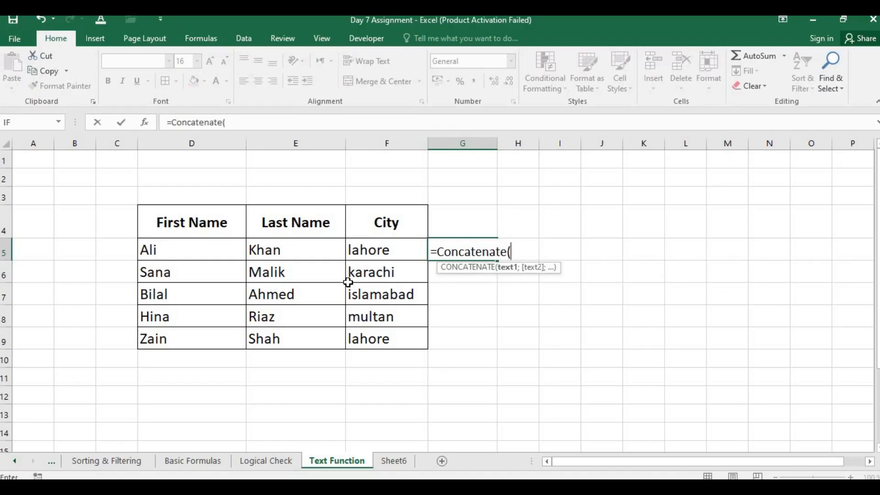
left_click(218, 252)
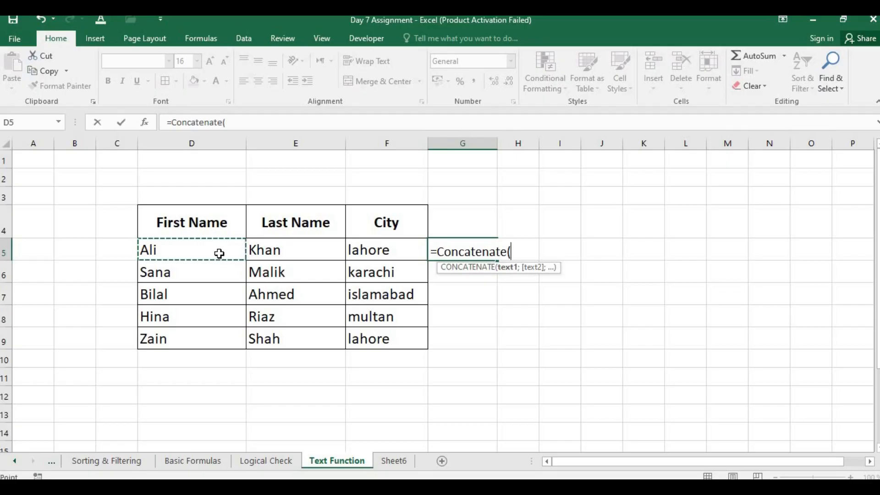
left_click(208, 253)
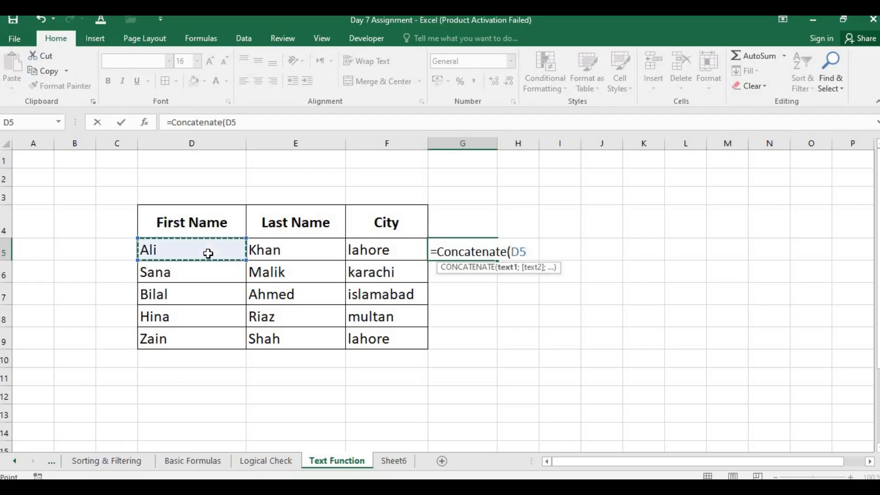
type(",")
key("BackSpace")
type(";")
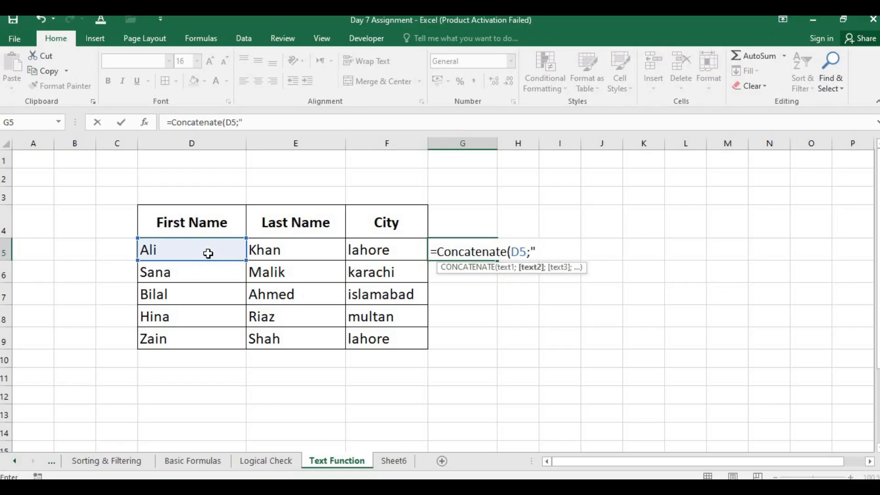
type("\" \";")
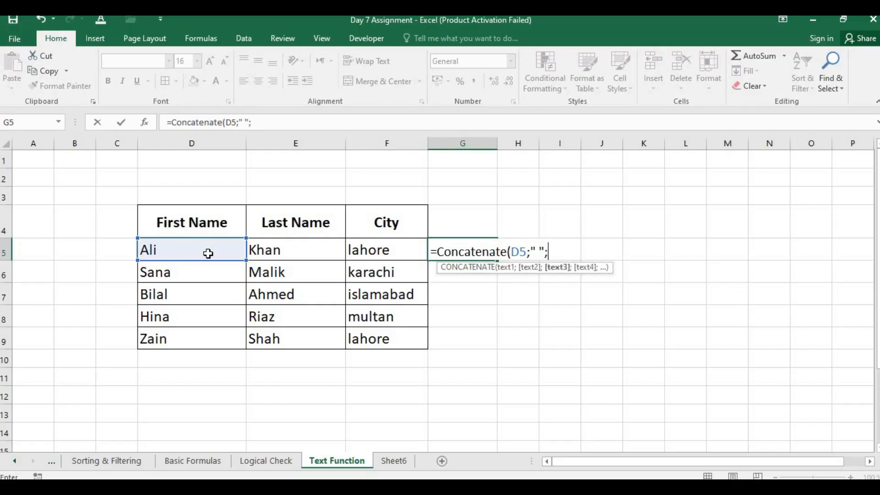
left_click(272, 253)
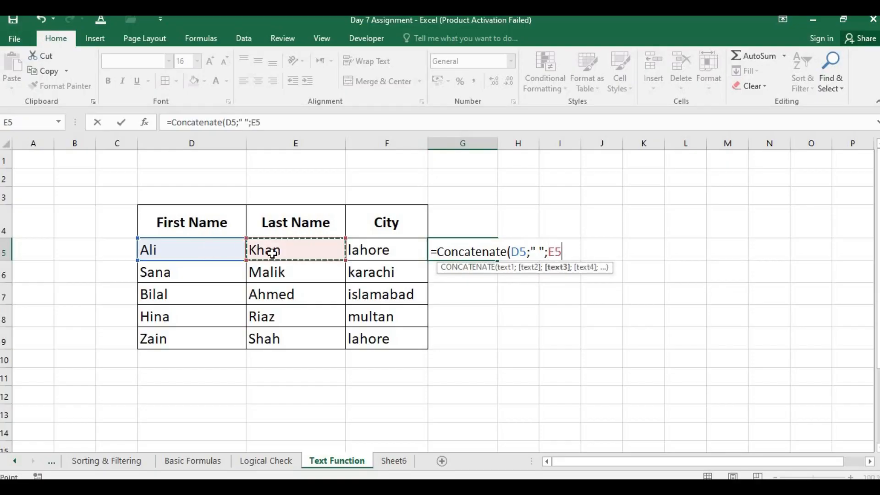
type(")")
key("Return")
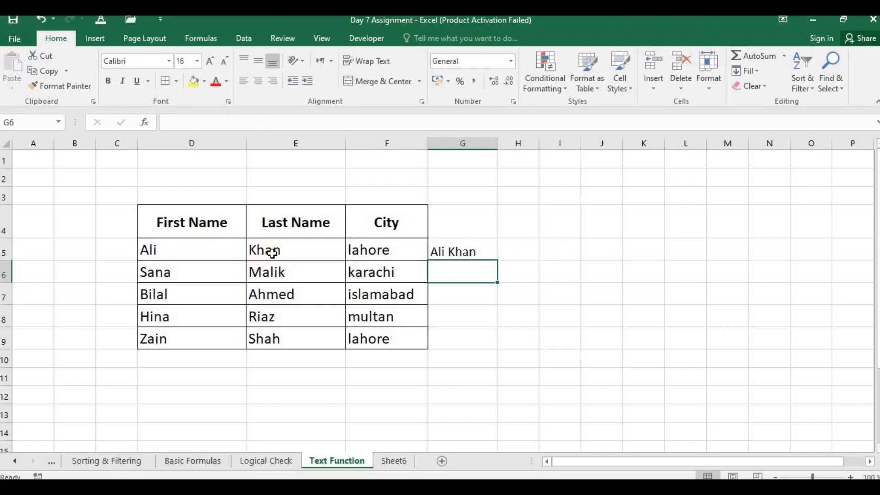
- Remove the space argument from the G5 formula so it reads =CONCATENATE(D5;E5)
double_click(469, 251)
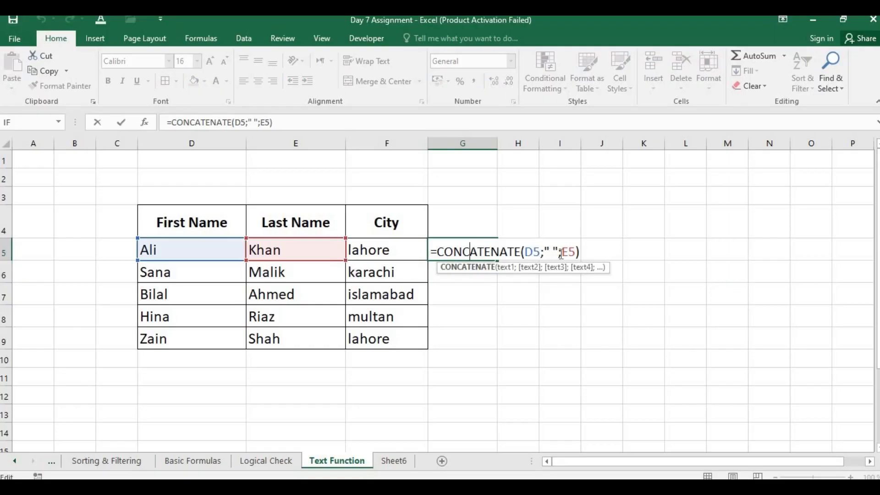
left_click(559, 252)
key("BackSpace")
key("BackSpace")
key("BackSpace")
key("BackSpace")
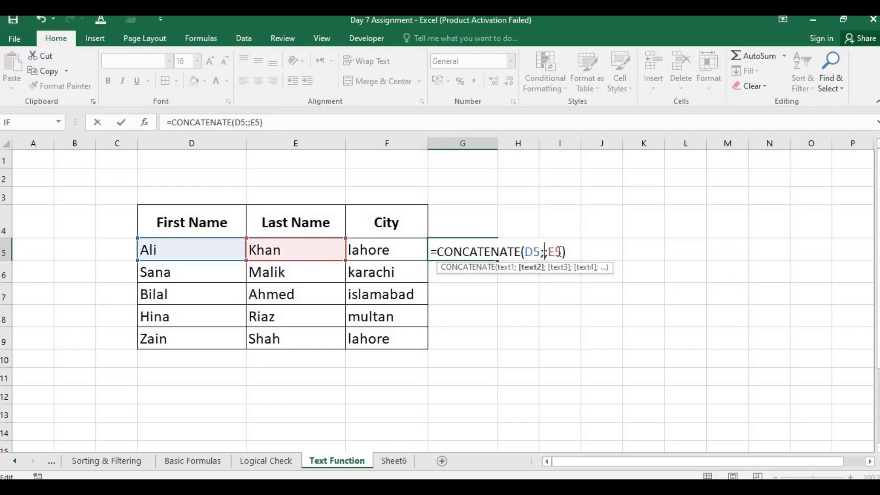
key("Return")
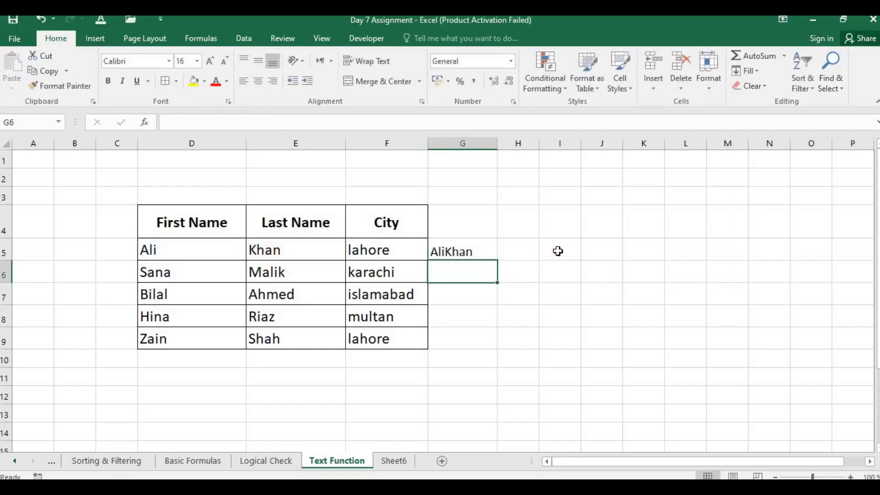
- Restore the space argument " " between D5 and E5 in the G5 CONCATENATE formula
double_click(478, 250)
left_click(540, 252)
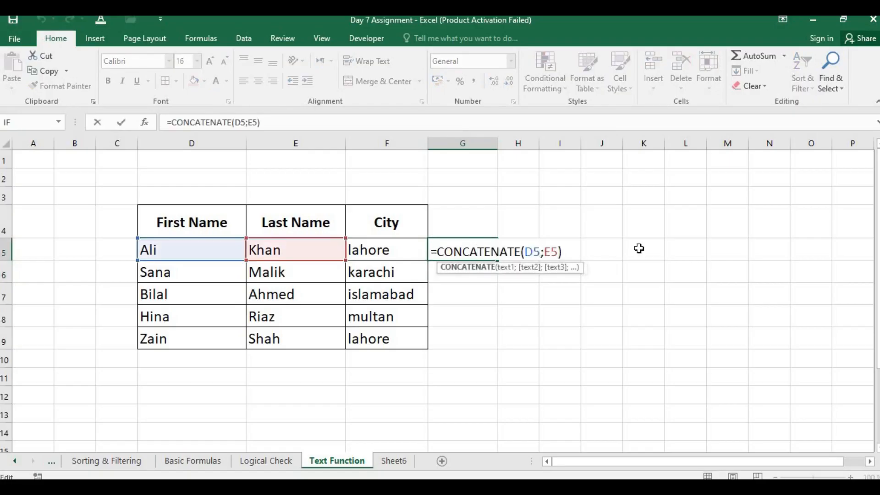
type(";")
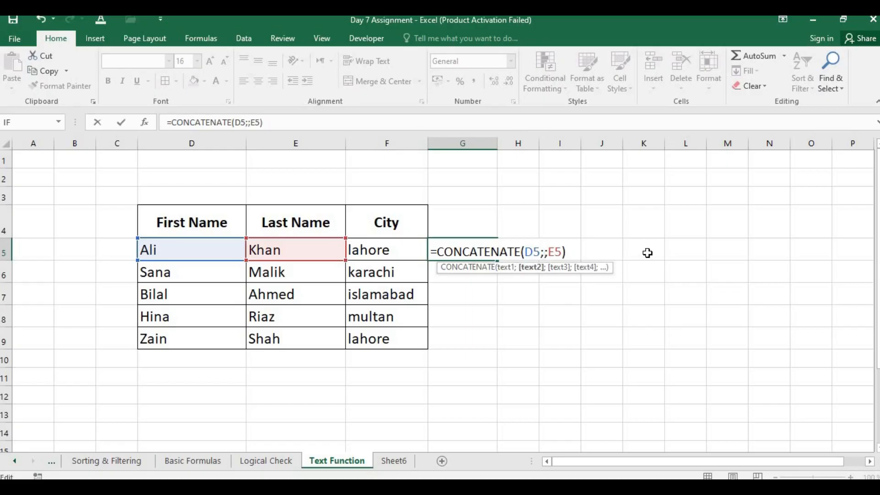
type("\"\"")
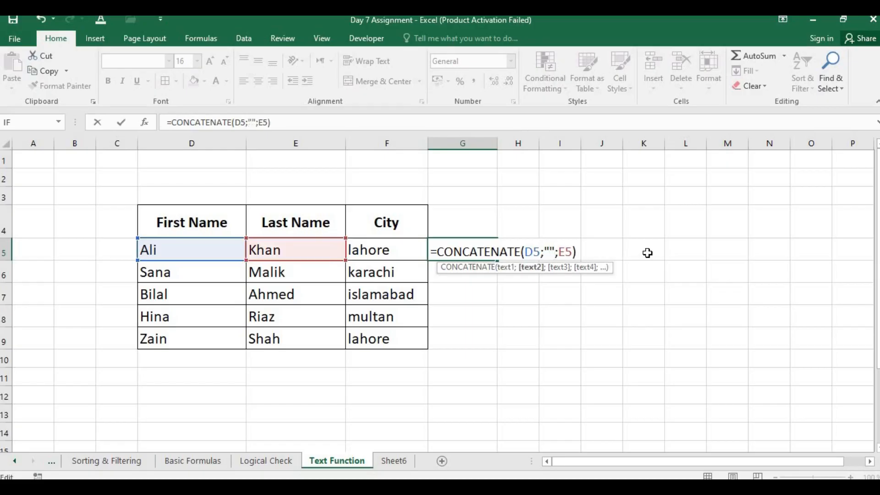
key("Left")
key("Return")
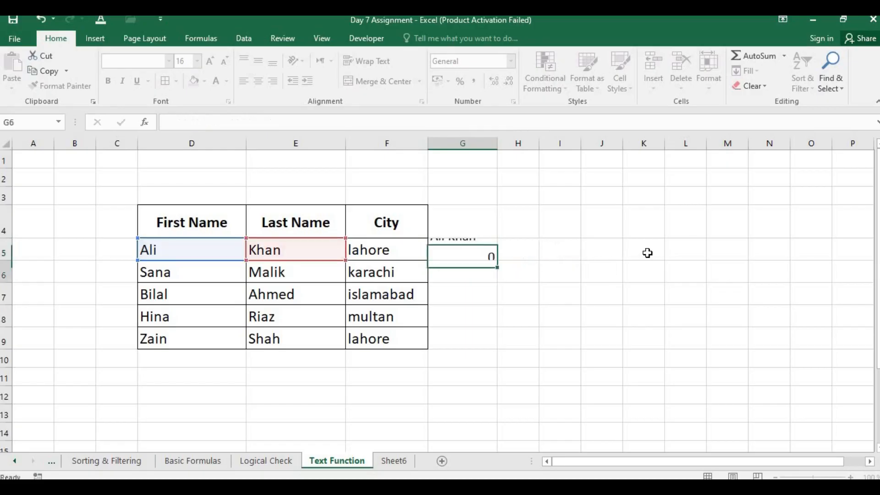
- Fill the full-name CONCATENATE formula from G5 down to G9
left_click(456, 250)
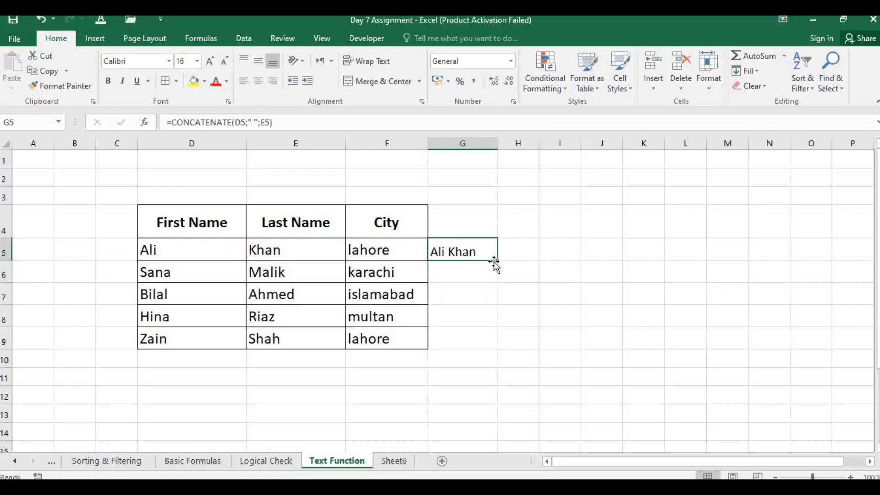
double_click(495, 264)
left_click(528, 278)
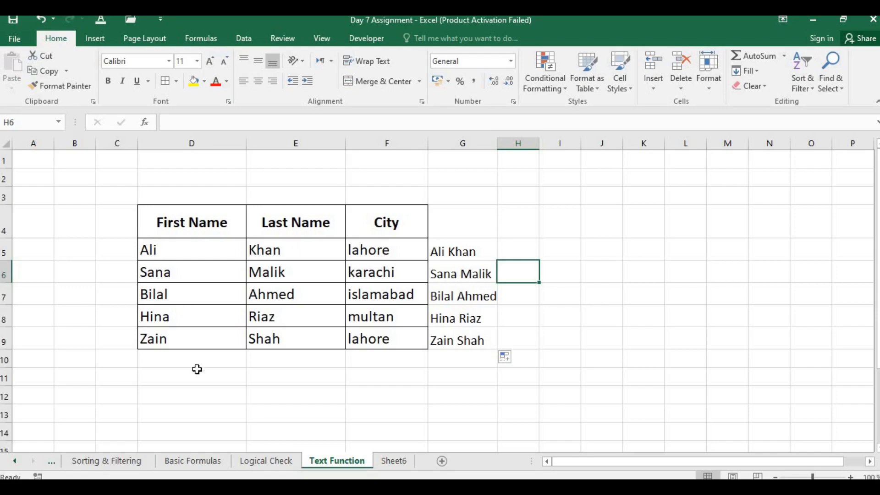
left_click(519, 254)
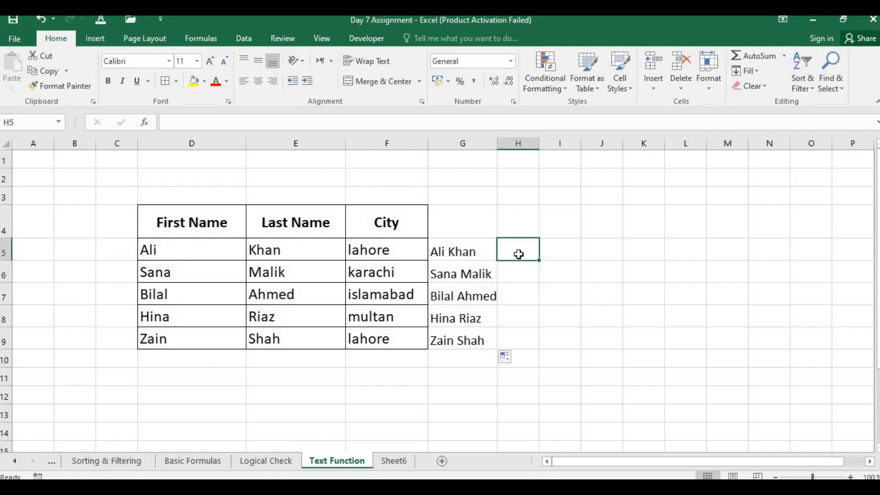
type("=left")
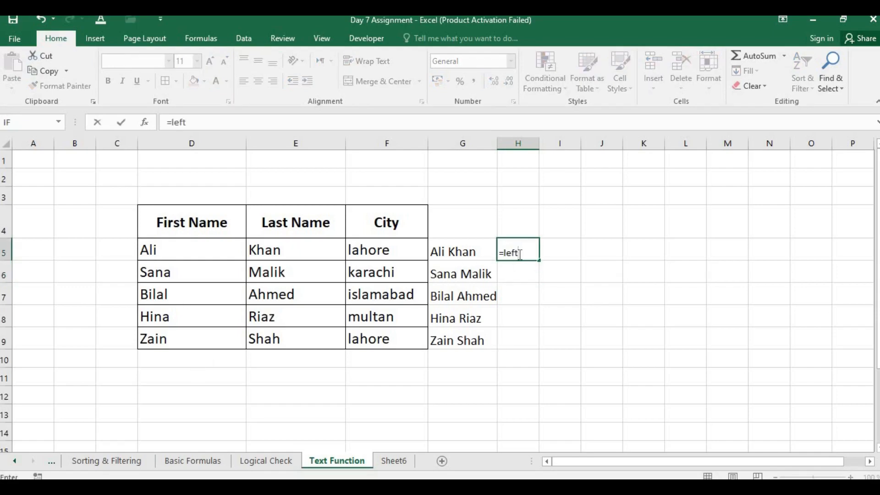
type("(")
key("BackSpace")
key("BackSpace")
key("BackSpace")
key("BackSpace")
key("BackSpace")
key("BackSpace")
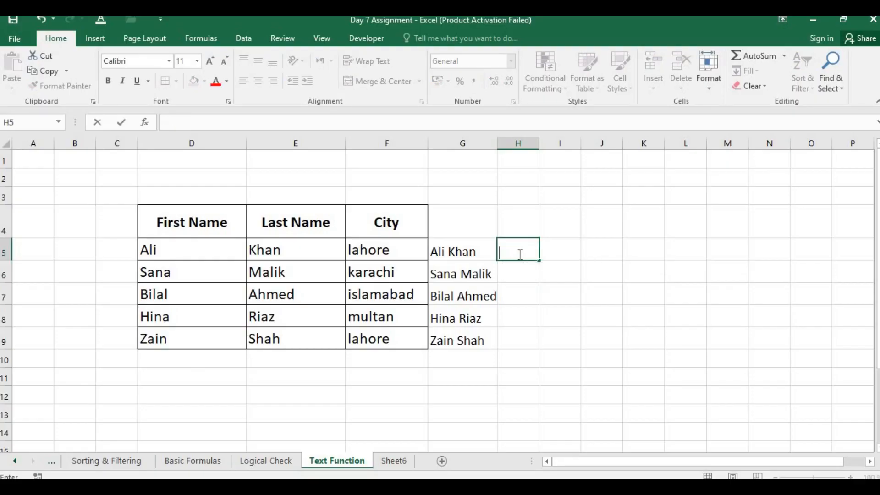
- Enlarge the font of columns G through I to size 24 and widen columns G and H to fit the larger text
left_click_drag(518, 197, 562, 199)
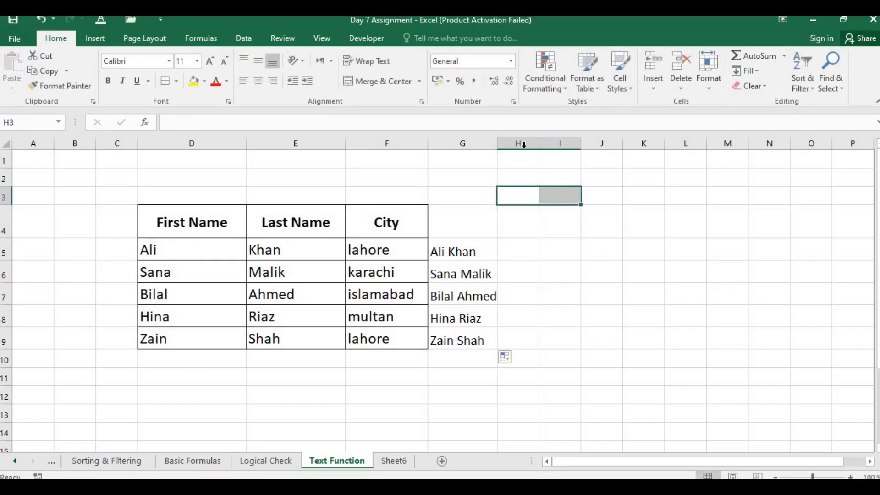
left_click_drag(524, 144, 559, 147)
left_click_drag(456, 143, 556, 142)
left_click(210, 61)
left_click(210, 60)
left_click(210, 61)
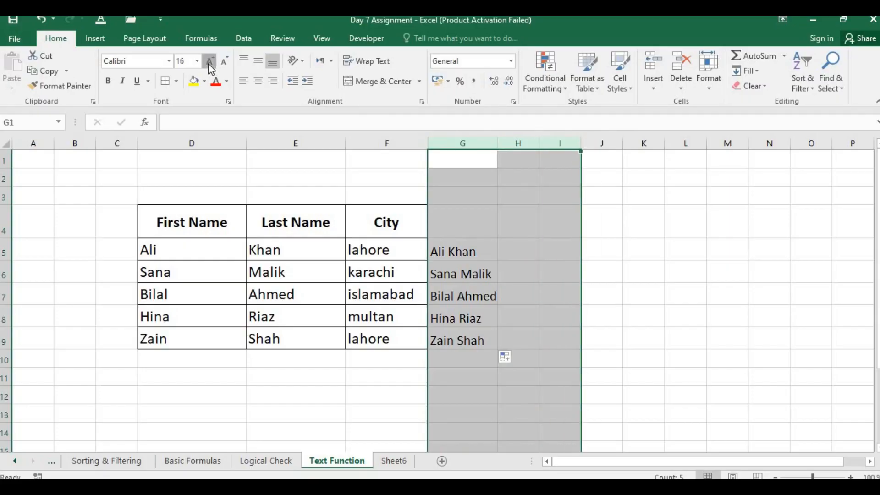
left_click(210, 61)
left_click(210, 61)
left_click(210, 61)
left_click(210, 61)
left_click(529, 299)
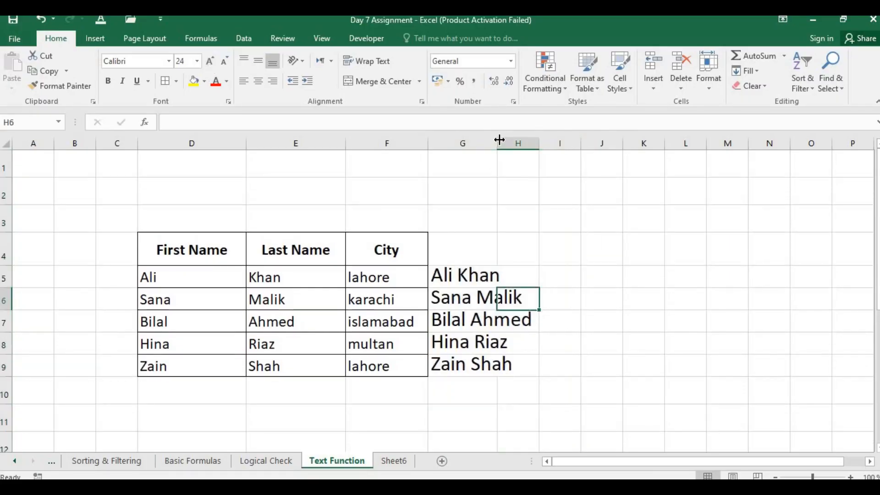
double_click(499, 140)
left_click_drag(580, 143, 678, 143)
- Enter =LEFT(G5;3) in H5 to extract the first three characters of the full name
left_click(590, 275)
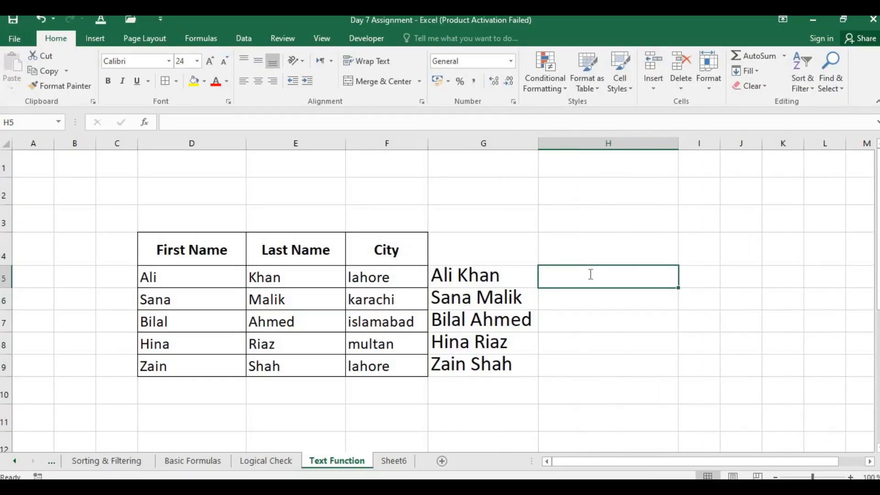
type("=left(")
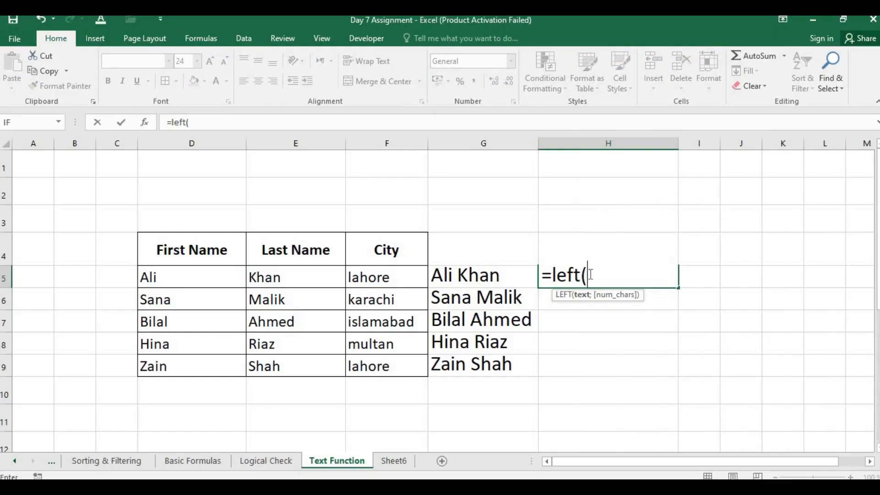
left_click(478, 275)
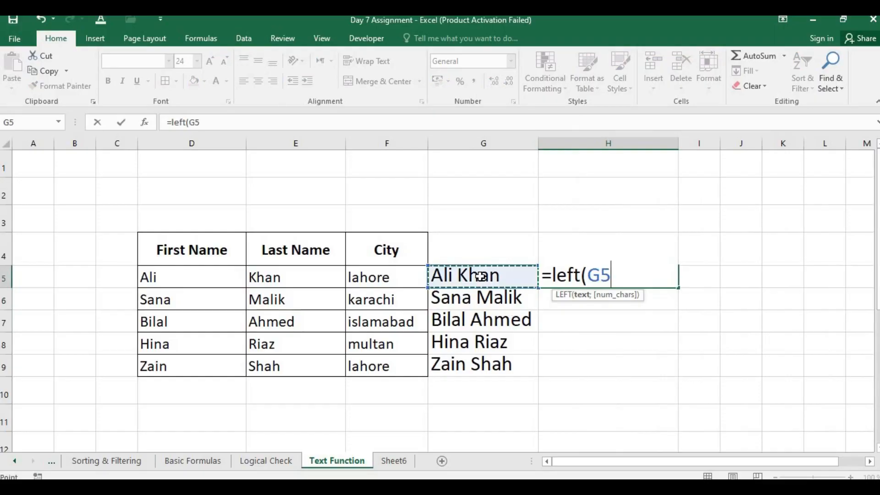
type(",3")
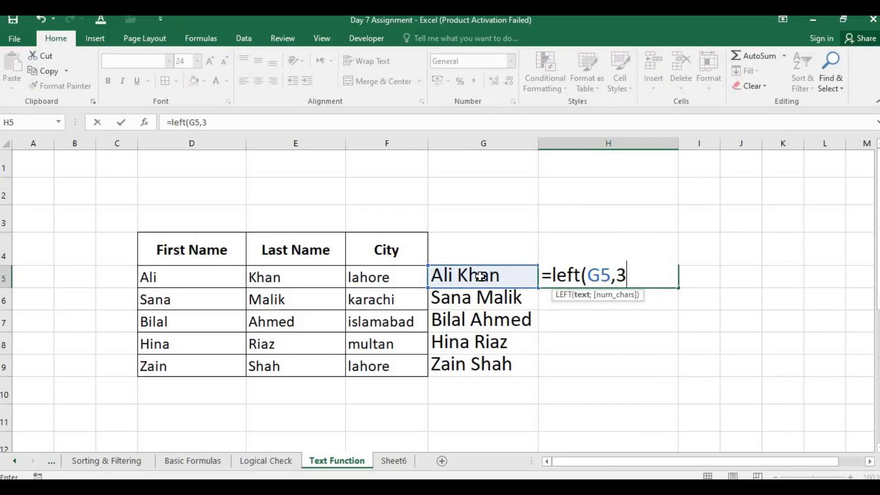
type(")")
key("Return")
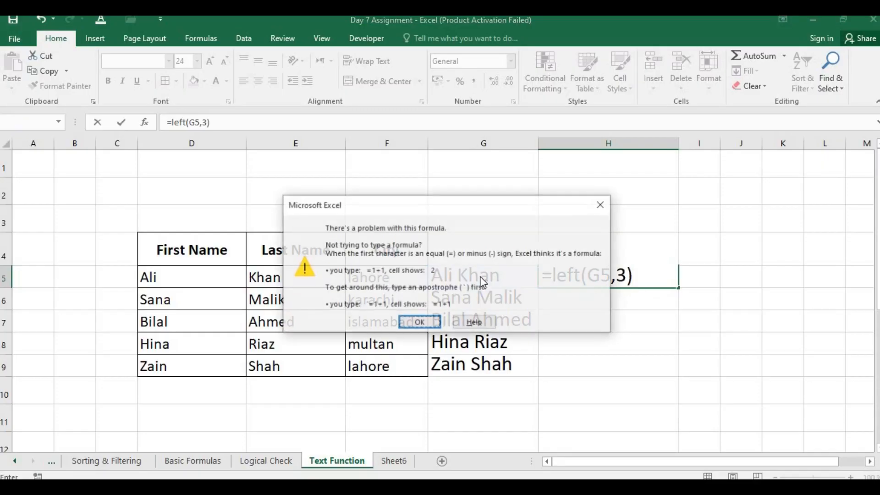
key("Return")
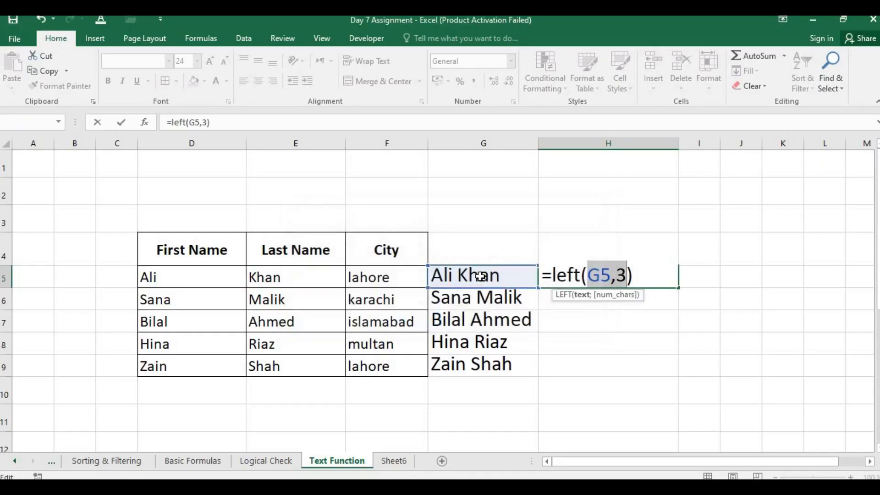
left_click(617, 274)
key("BackSpace")
type(";")
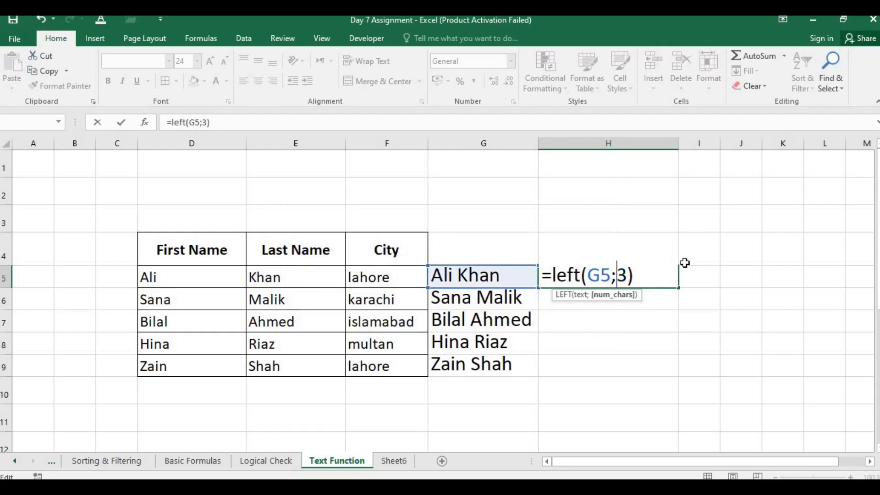
left_click(646, 274)
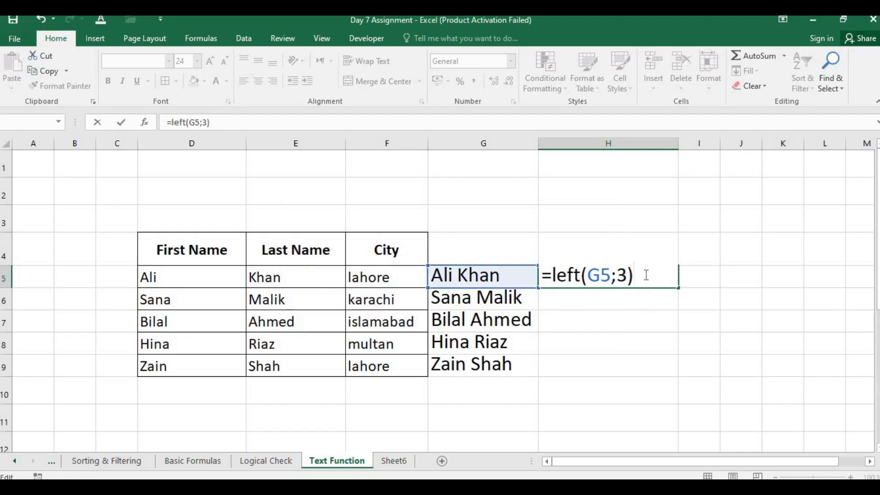
key("Return")
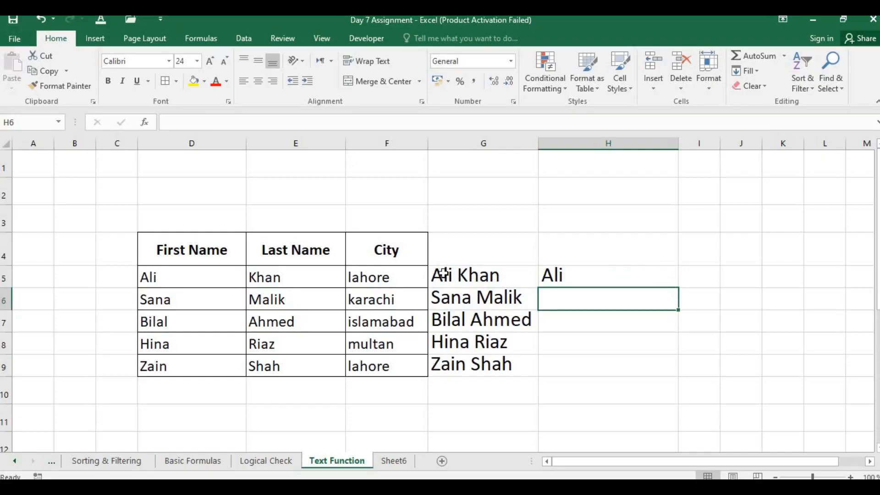
- Review the text and character-count arguments of the LEFT formula in H5, and fill the formula down to H9
double_click(617, 275)
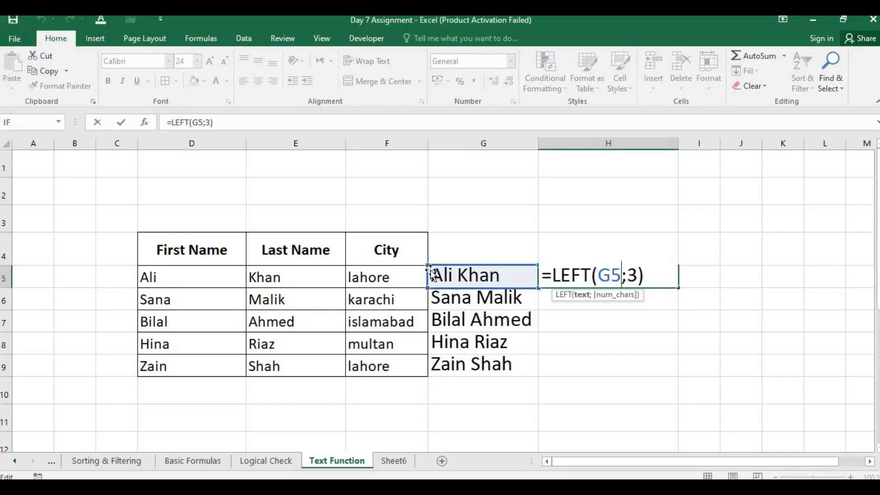
left_click_drag(620, 275, 585, 275)
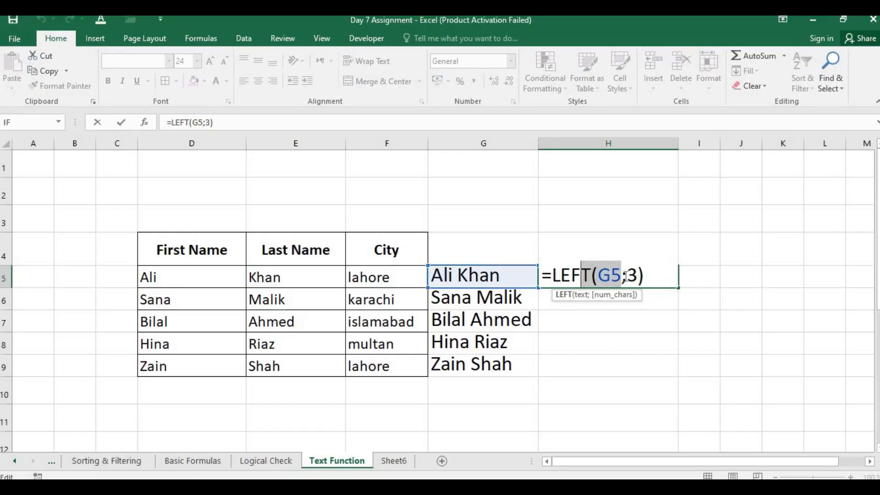
left_click_drag(626, 275, 641, 275)
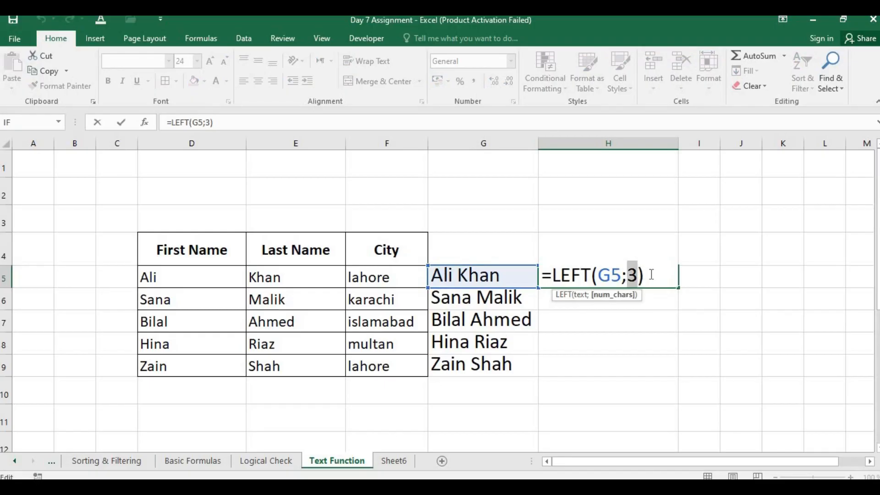
left_click(645, 275)
key("Return")
left_click(649, 274)
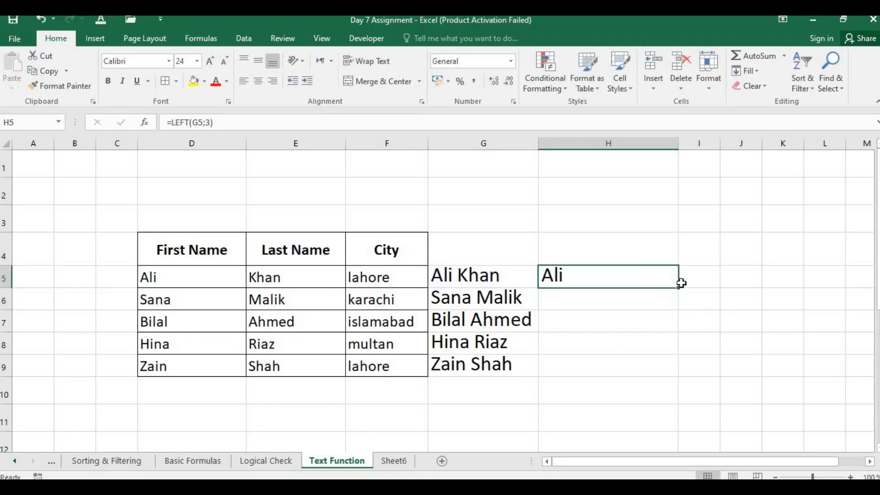
double_click(679, 287)
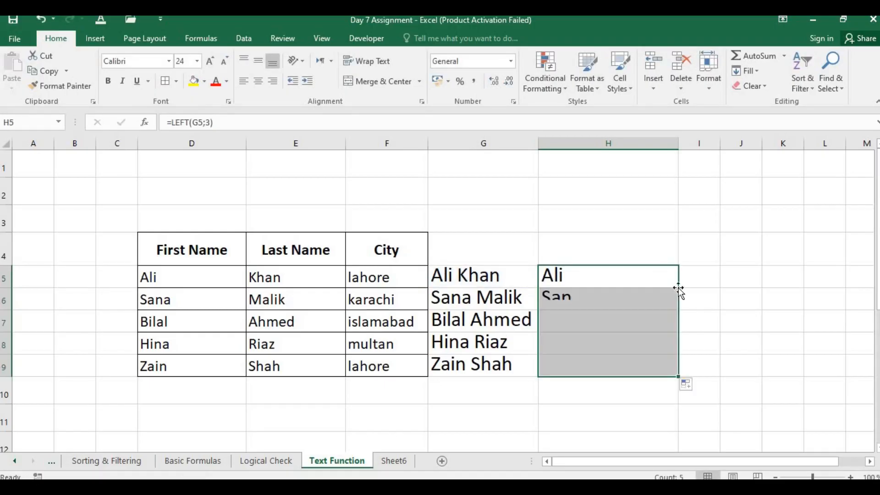
- Add the headings Concate in G4, Left in H4 and Right in I4, narrowing column H and widening column I
left_click(635, 250)
type("Left")
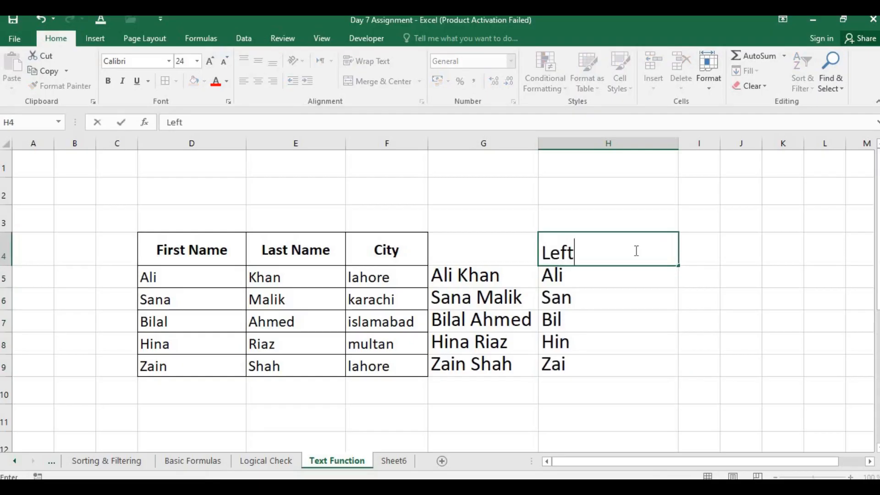
key("Left")
type("Concate")
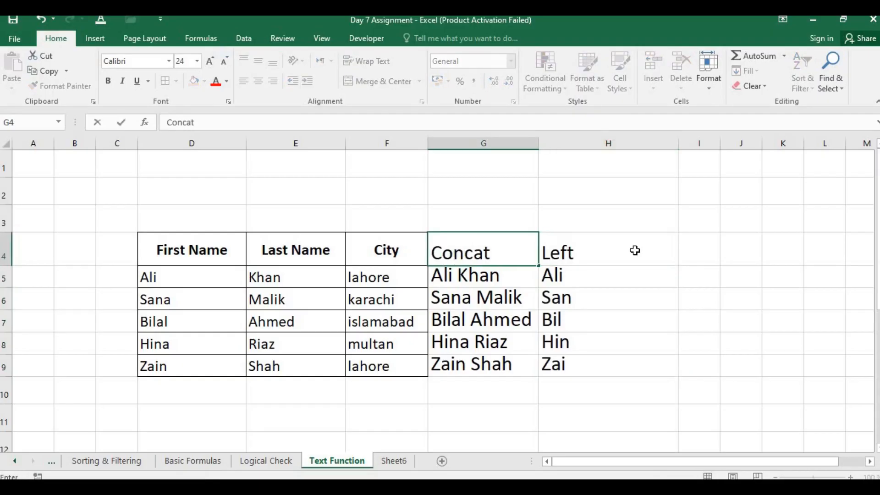
key("Right")
key("Right")
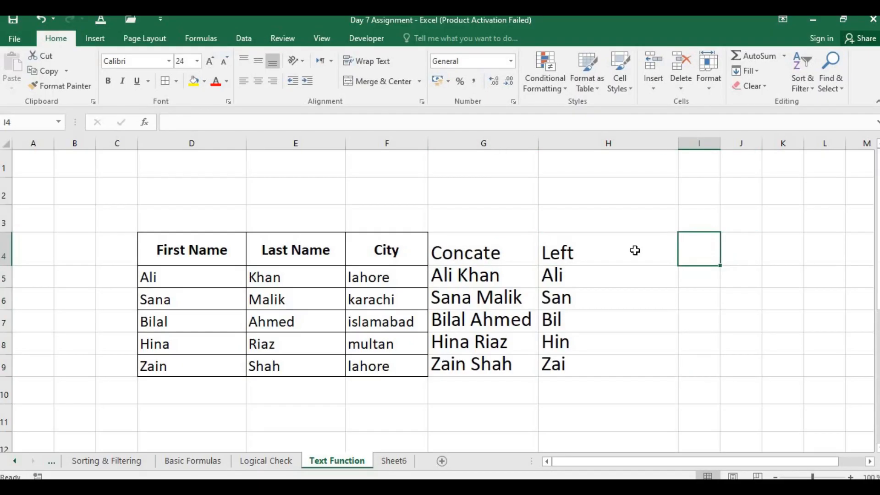
type("Right")
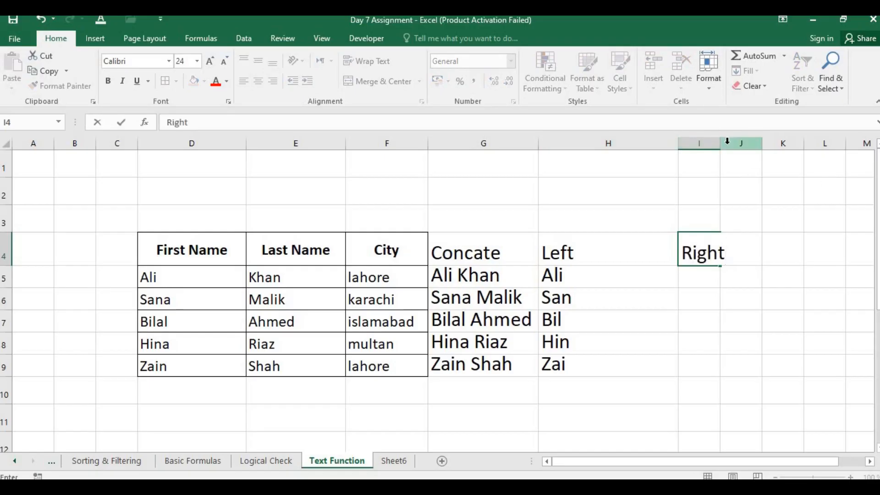
left_click(692, 137)
left_click_drag(678, 144, 707, 144)
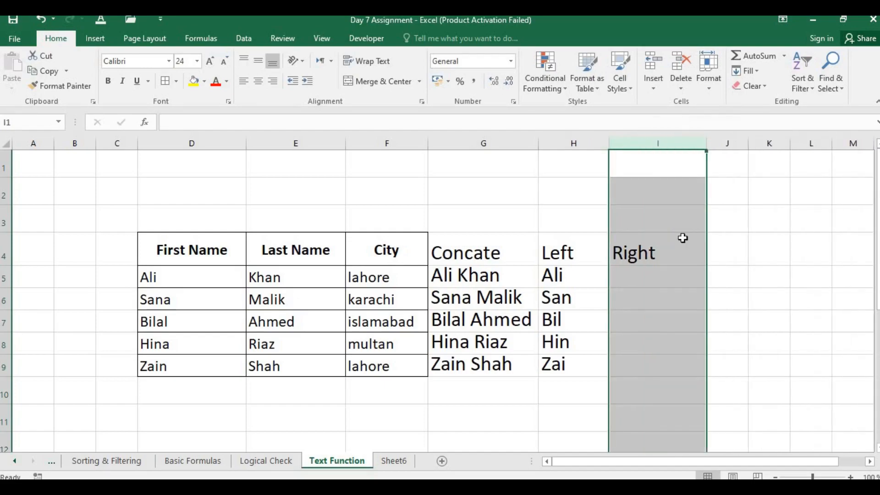
- Enter =RIGHT(G5;4) in I5 to extract the last four characters of the full name
left_click(648, 277)
type("=right")
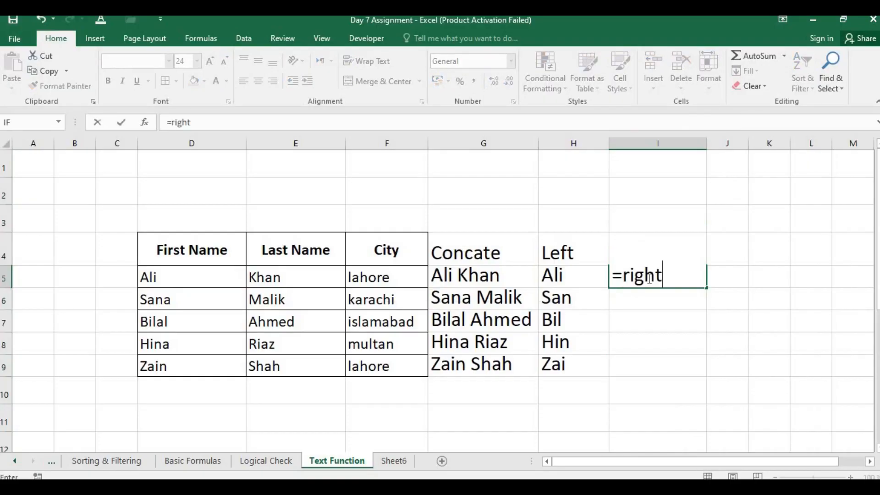
type("(")
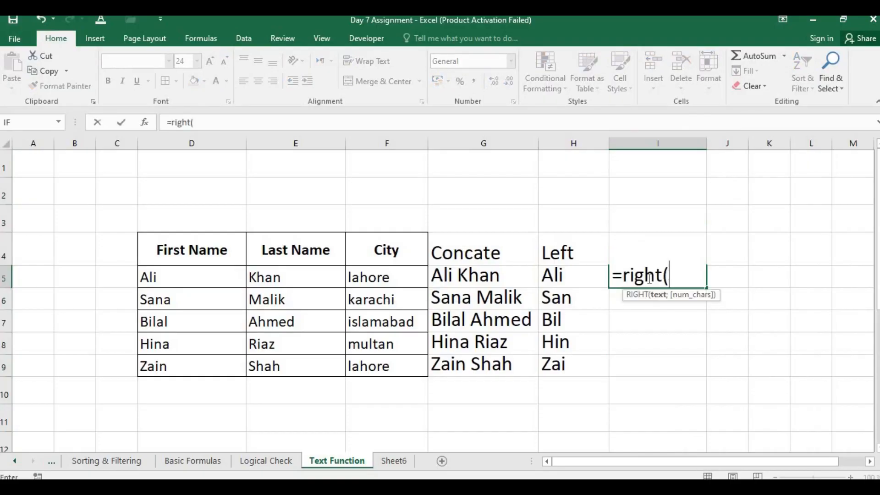
left_click(473, 274)
type(",")
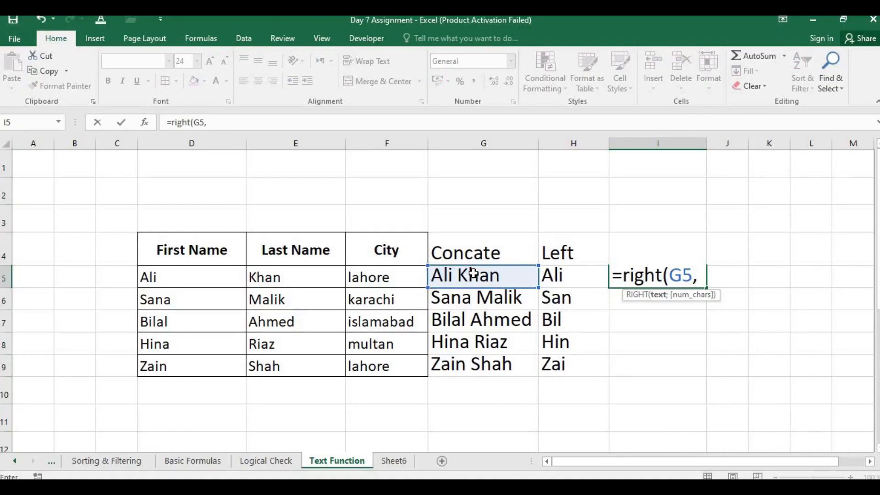
type("3")
key("BackSpace")
type("4)")
key("Return")
key("Return")
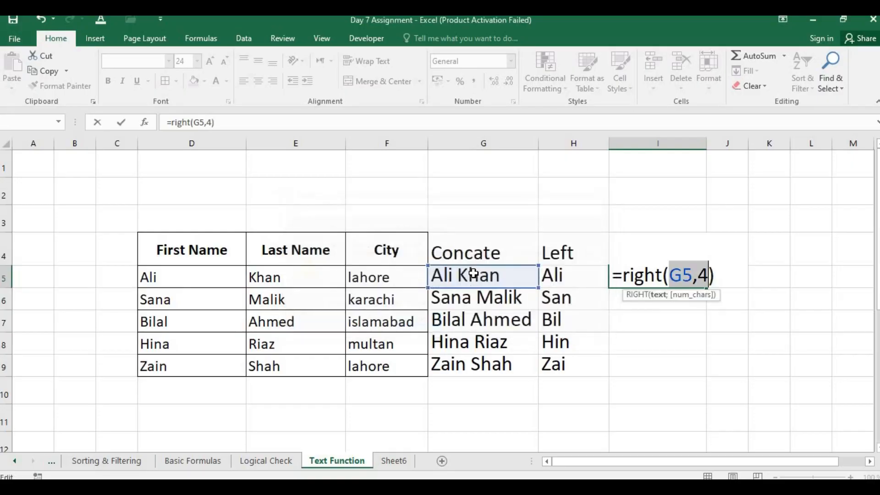
key("Left")
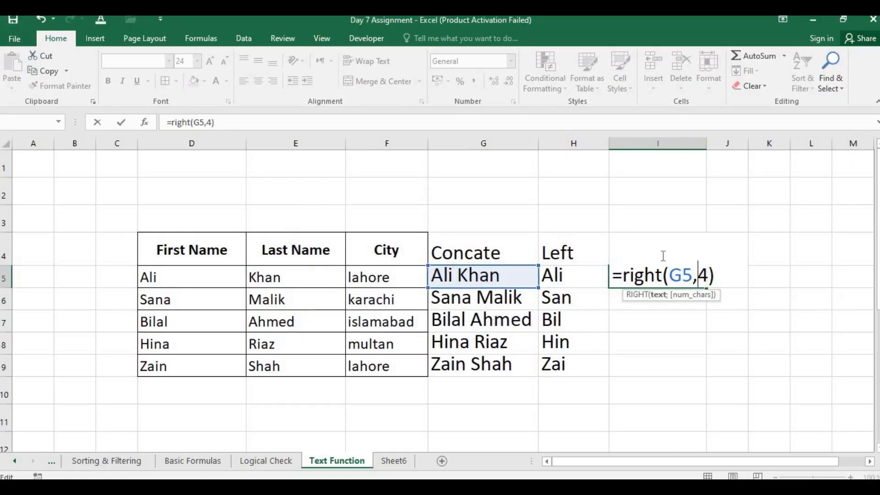
key("Return")
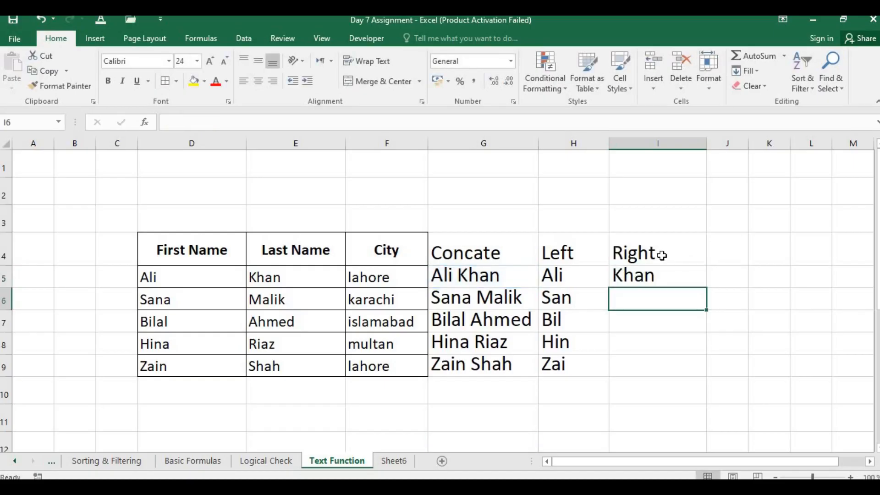
- Fill the RIGHT formula from I5 down to I9
left_click(566, 278)
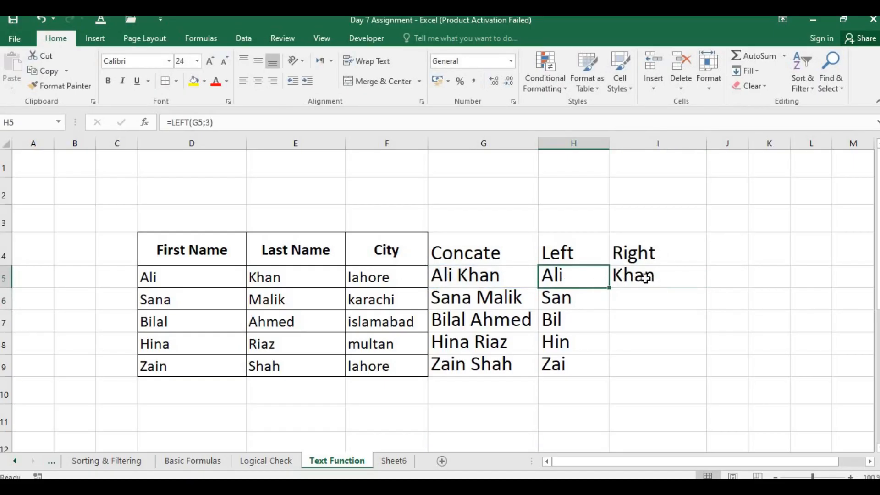
left_click(683, 278)
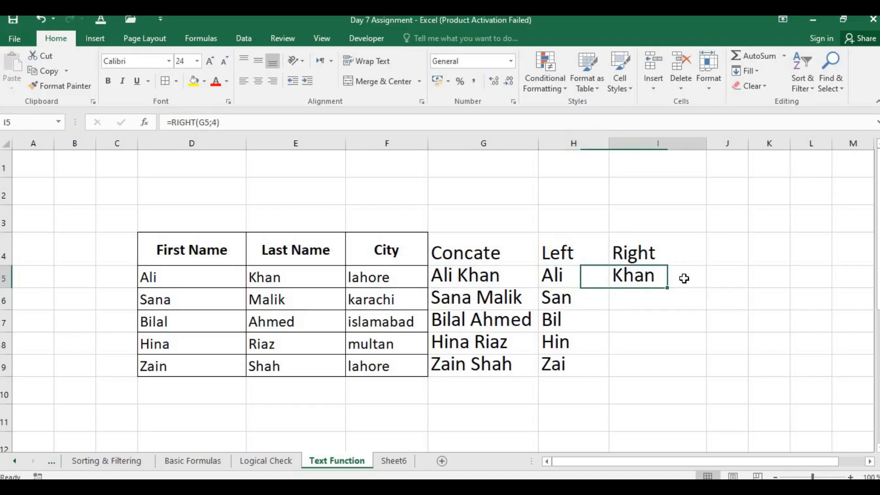
double_click(706, 288)
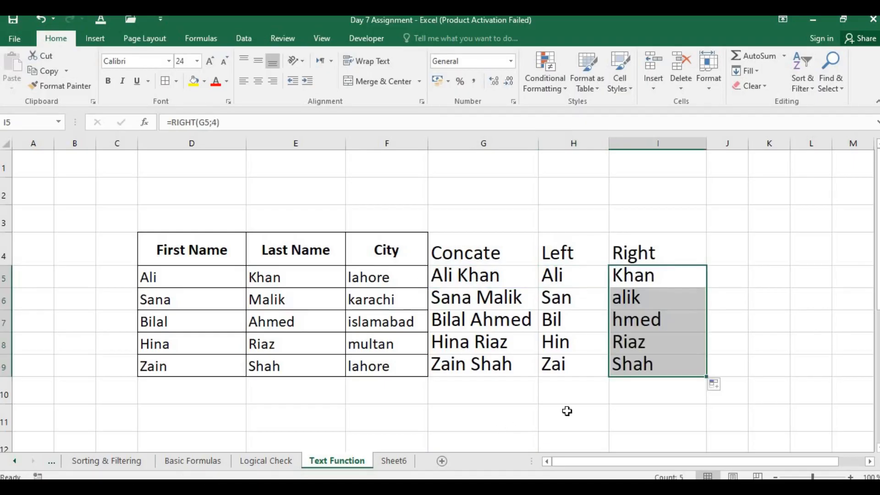
left_click(567, 411)
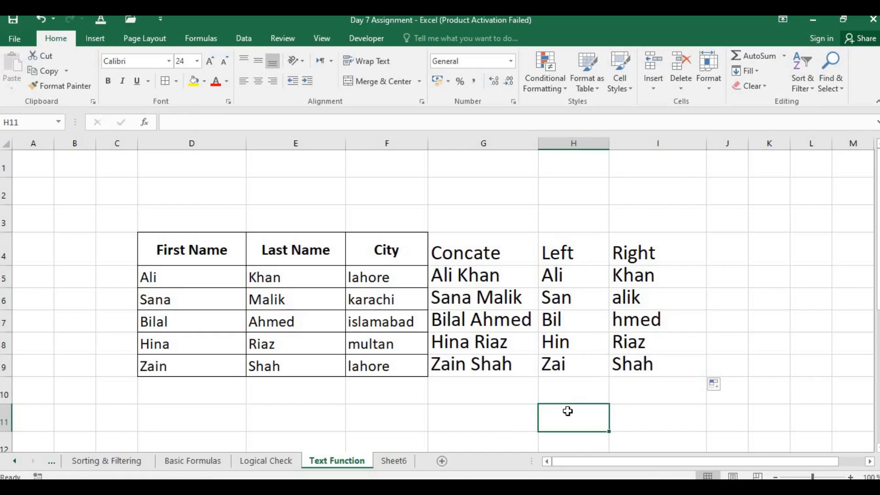
left_click_drag(683, 460, 742, 458)
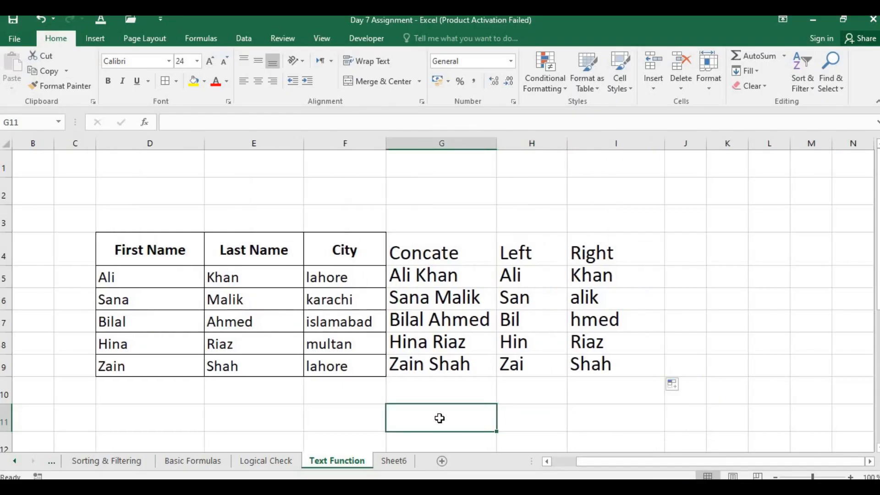
type("=mid(")
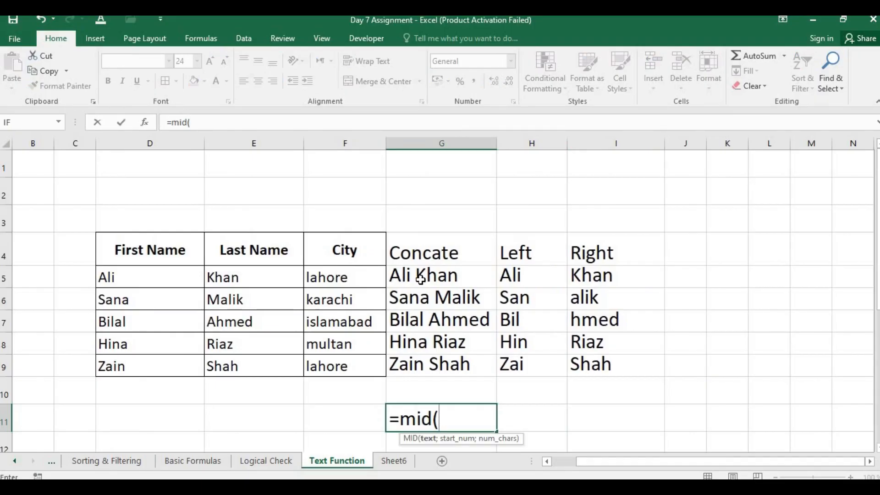
left_click(438, 302)
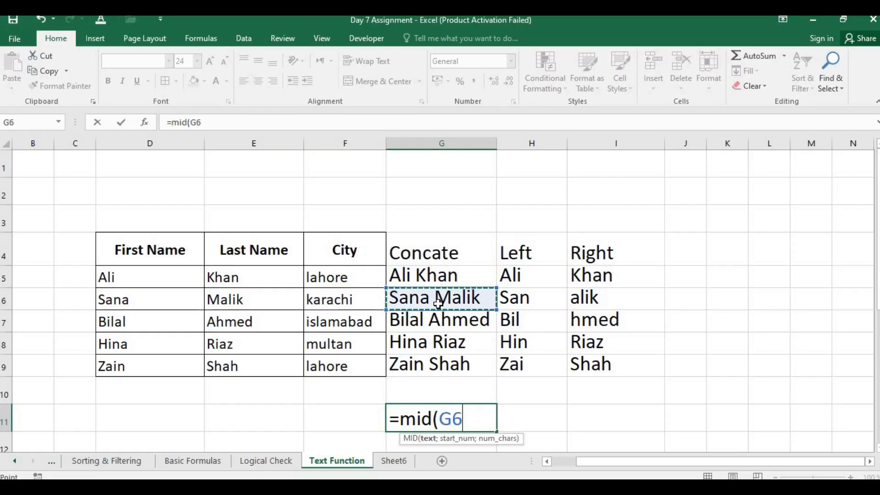
key("BackSpace")
key("BackSpace")
key("BackSpace")
key("BackSpace")
key("BackSpace")
key("BackSpace")
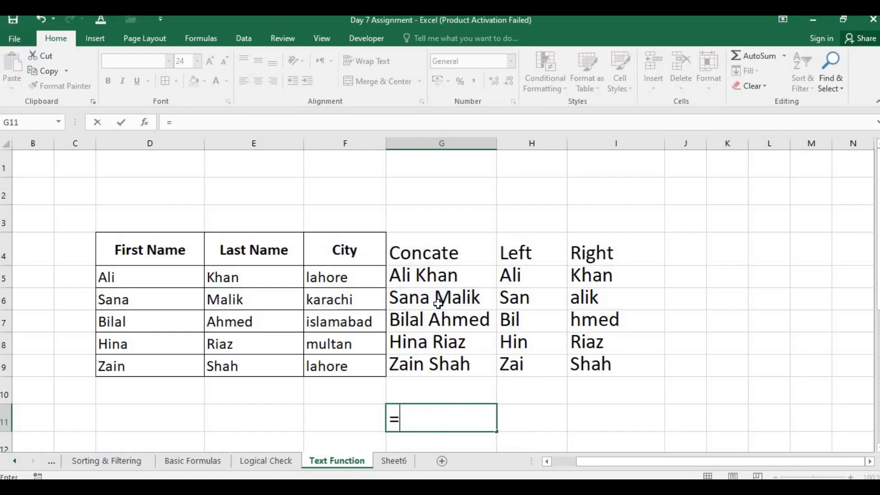
key("BackSpace")
- Review the CONCATENATE formula in G6 and the first-name entry in D6 that it refers to
key("Up")
key("Up")
key("Up")
key("Up")
key("Up")
double_click(437, 300)
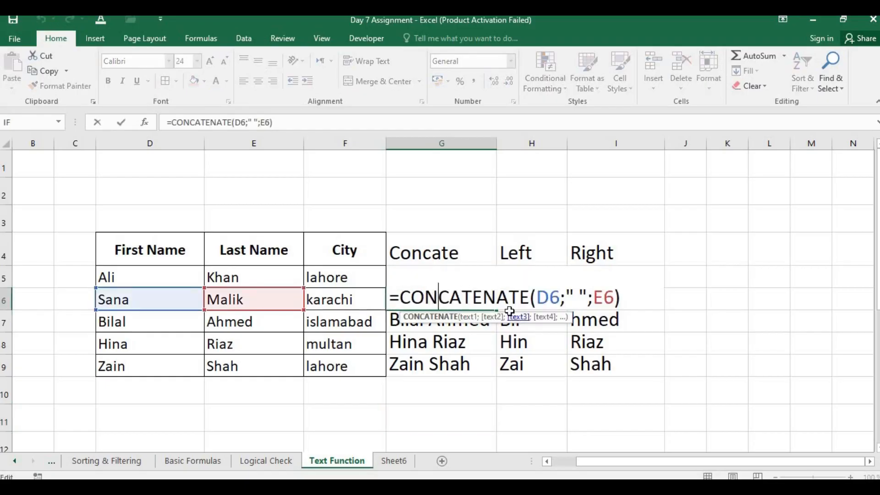
key("Return")
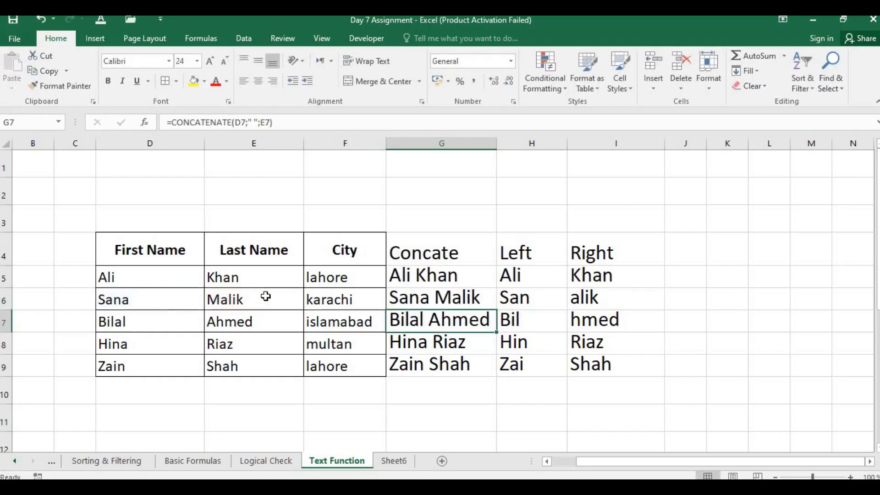
double_click(140, 302)
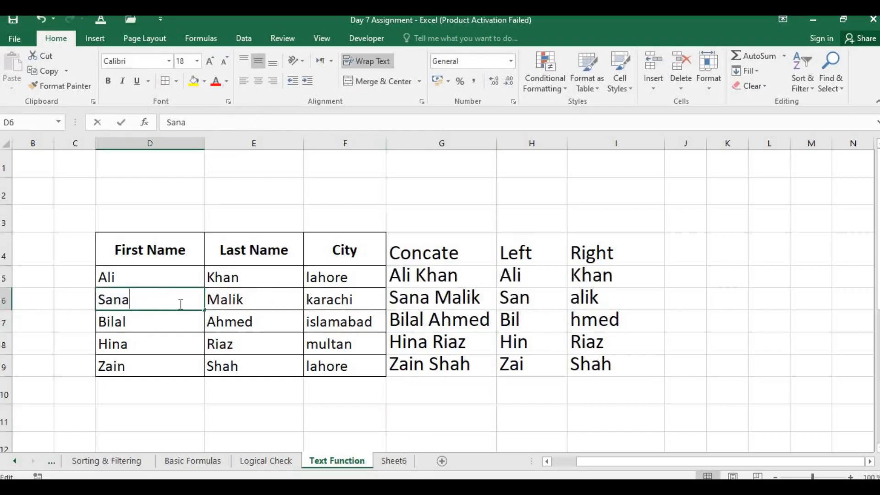
- Enter the sample text Pakistan123 in D11, below the names table
left_click(144, 414)
type("Pakistan")
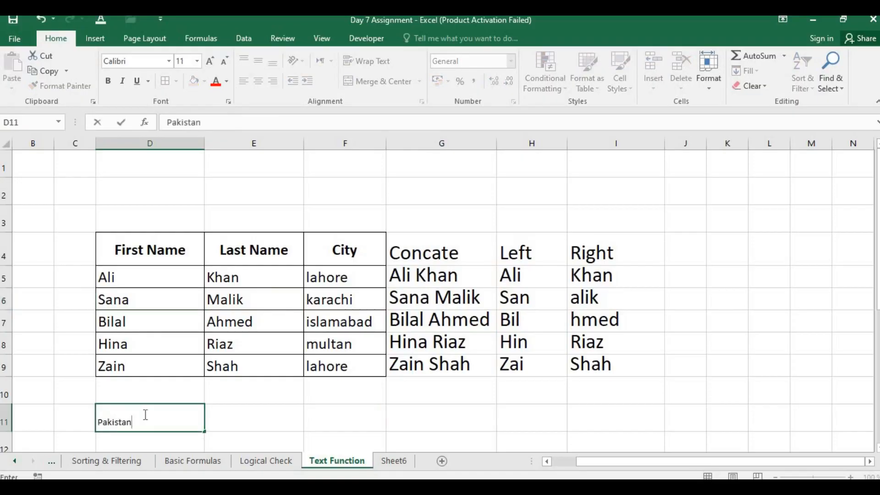
type("123")
key("Left")
key("Right")
key("Right")
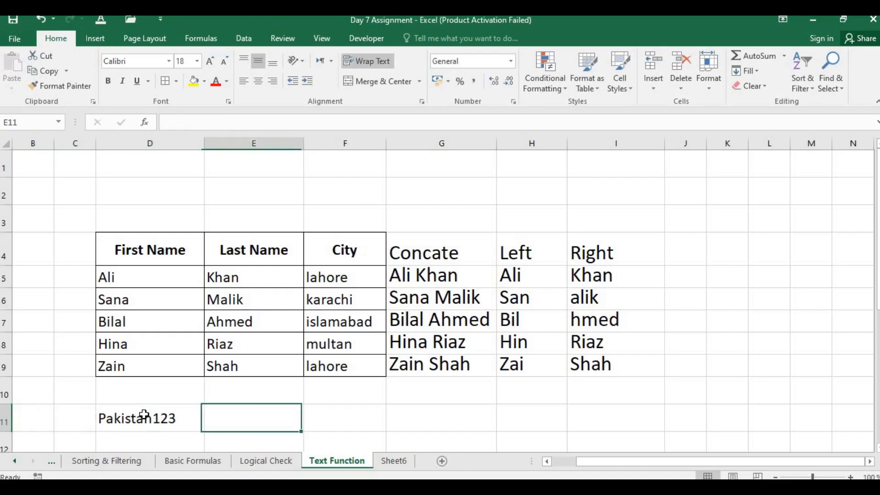
- Enter =MID(D11;5;5) in E11 to extract five characters of the sample text from the fifth position, using semicolons as separators
type("=mid(")
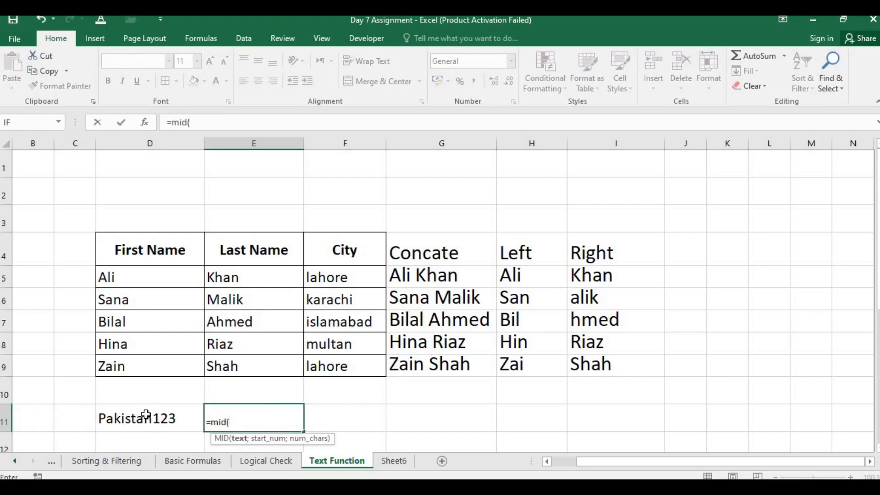
left_click(146, 414)
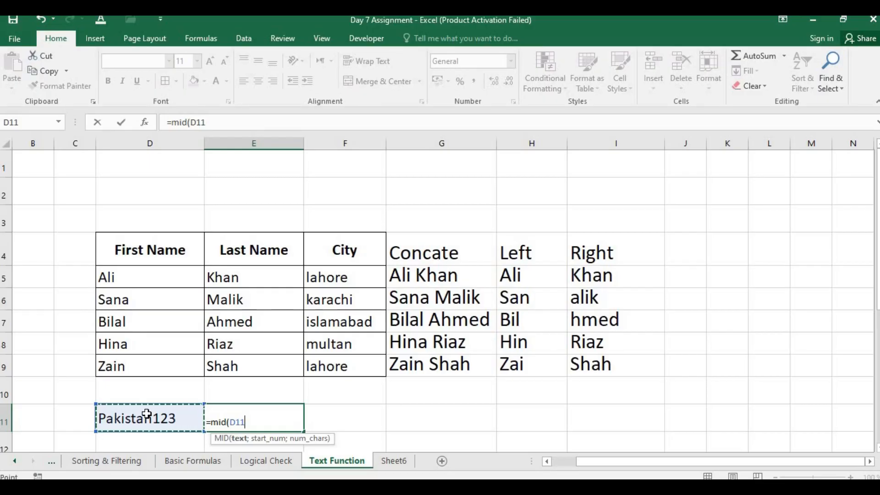
type(",5,")
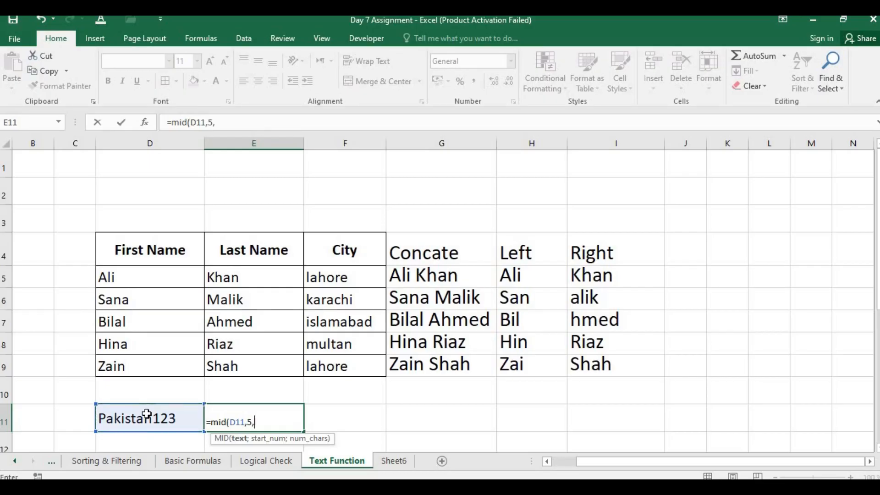
type("5)")
key("Return")
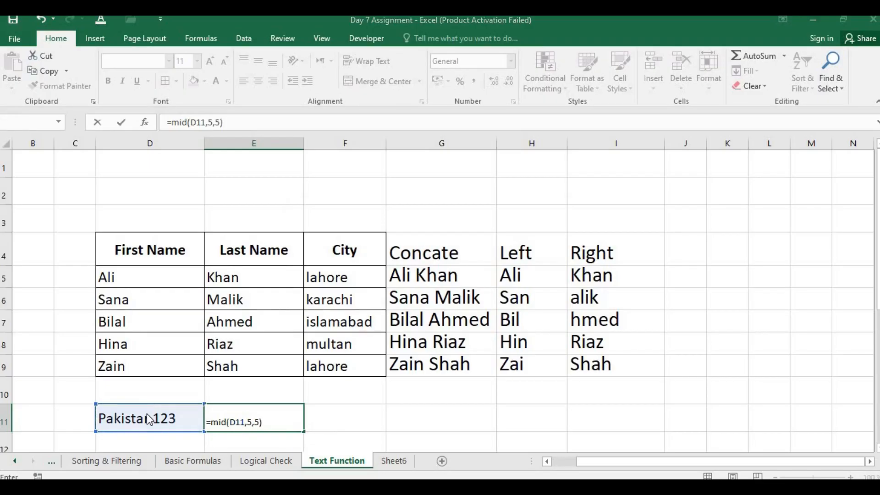
key("Return")
key("Left")
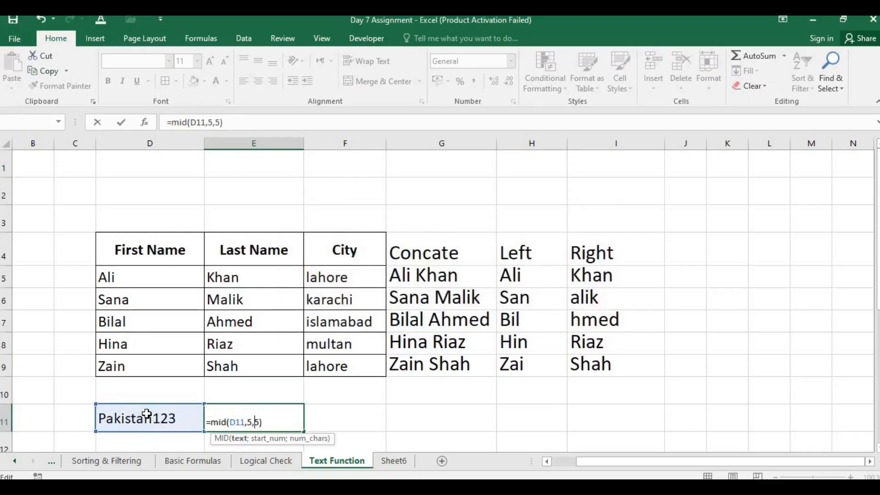
key("BackSpace")
type(";")
key("Return")
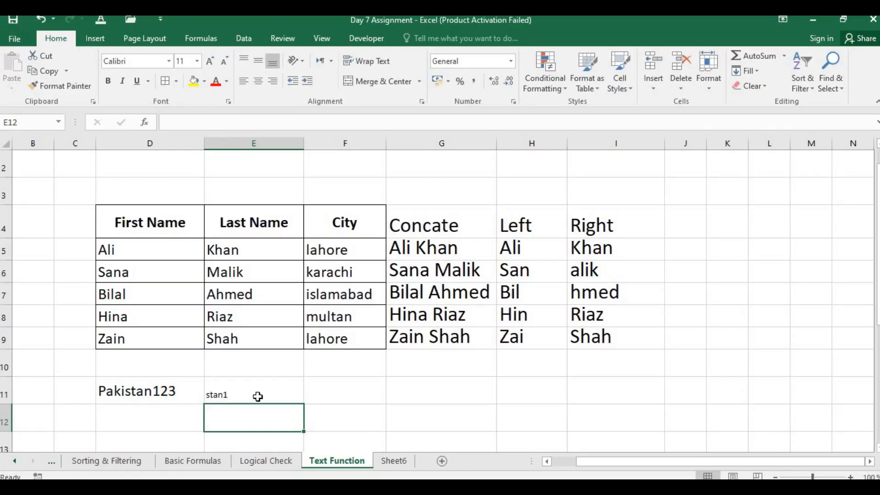
- Review the MID formula in E11 and enlarge the cell's font size to 18
left_click(258, 396)
double_click(261, 397)
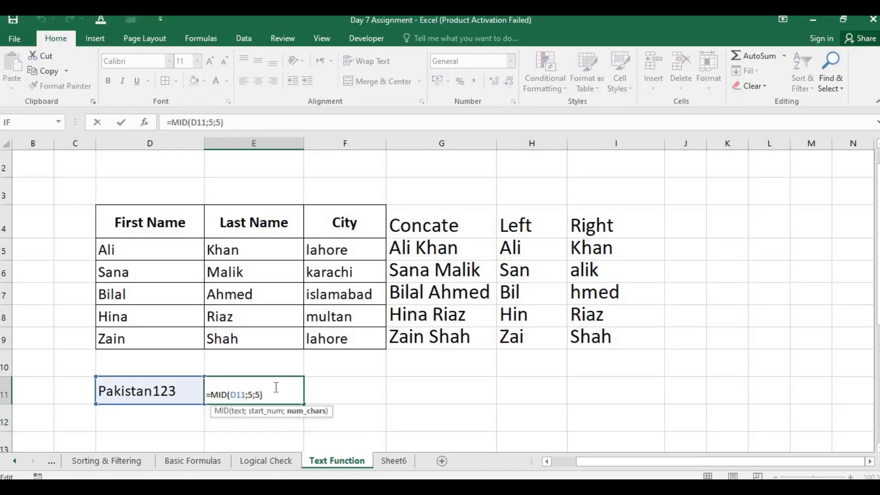
key("Return")
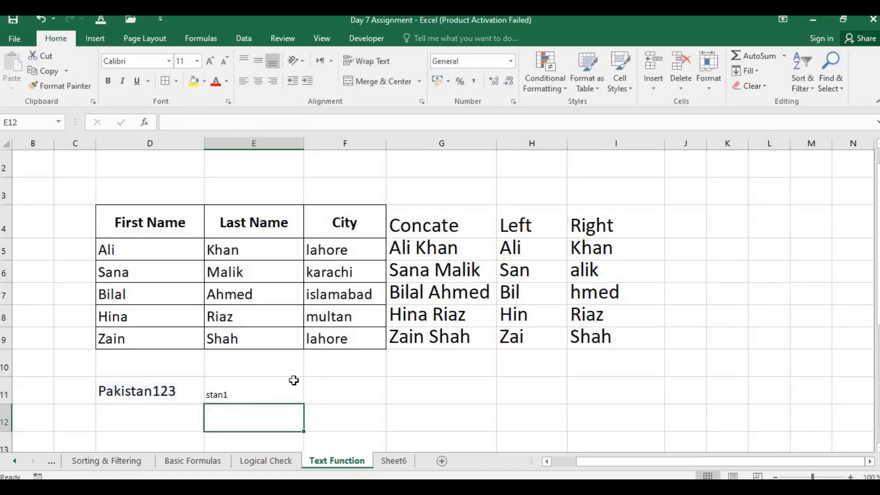
left_click(251, 389)
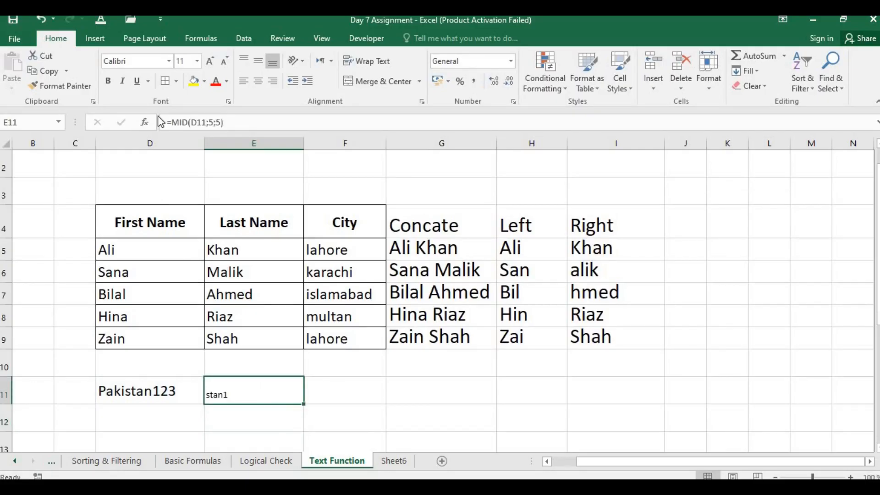
left_click(211, 61)
left_click(211, 61)
left_click(217, 62)
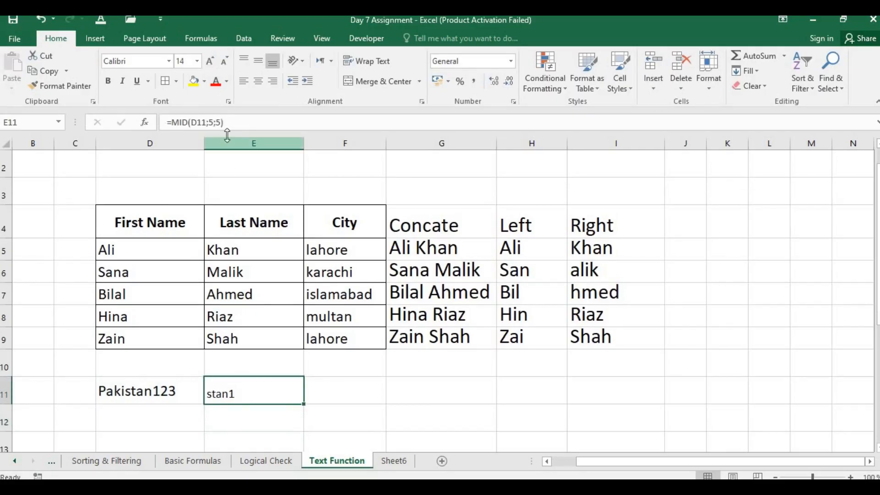
left_click(211, 61)
left_click(211, 62)
left_click(210, 61)
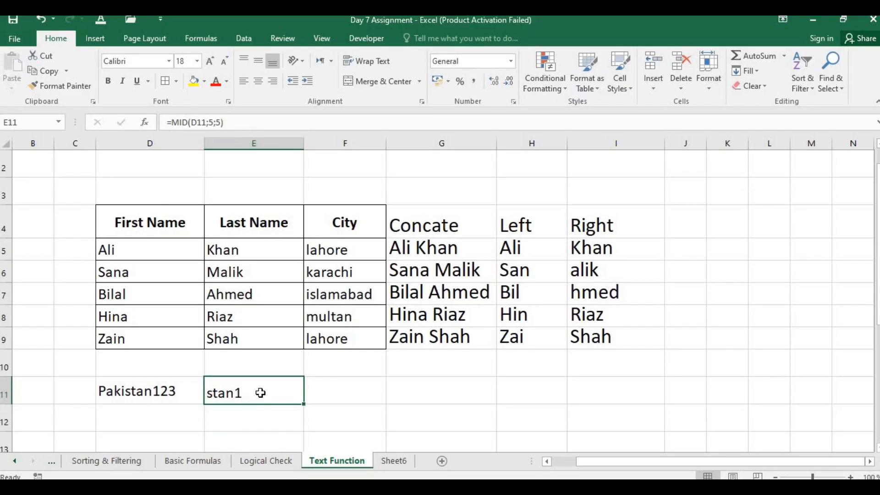
- Set the start position of the MID formula in E11 to 1
double_click(261, 389)
left_click(284, 394)
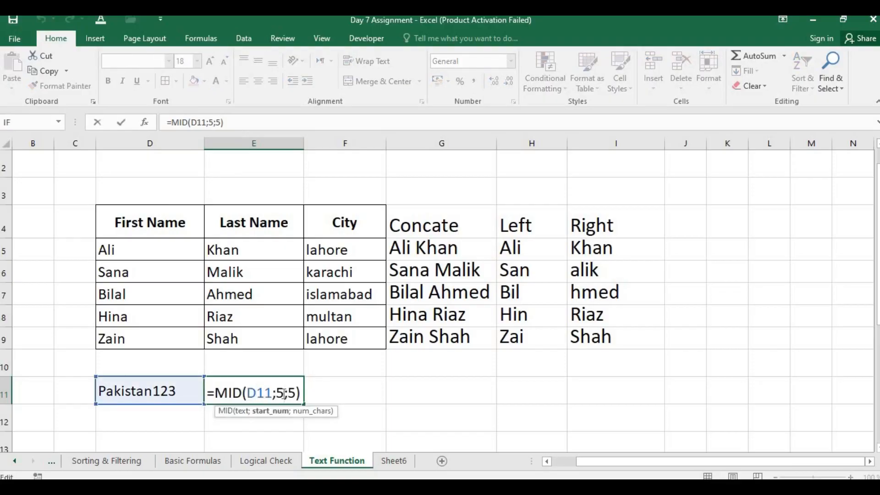
key("BackSpace")
type("1")
key("Return")
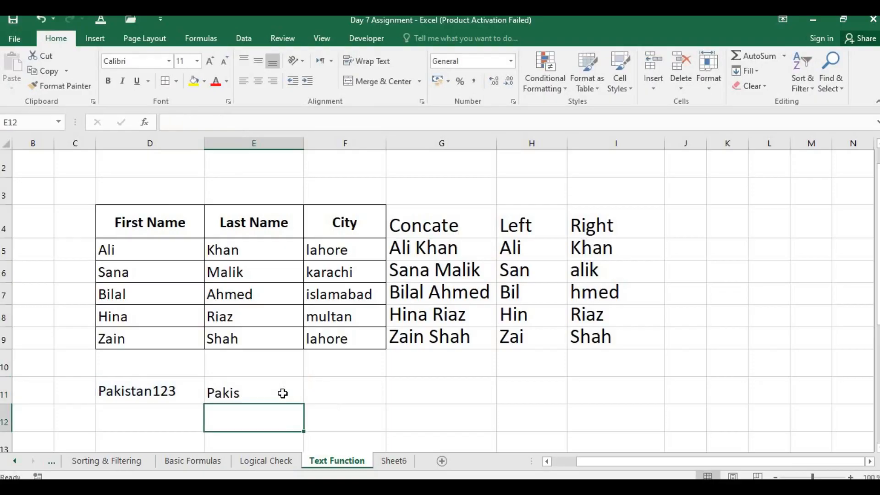
- Set the number of characters in the E11 MID formula to 4
double_click(258, 391)
left_click(297, 393)
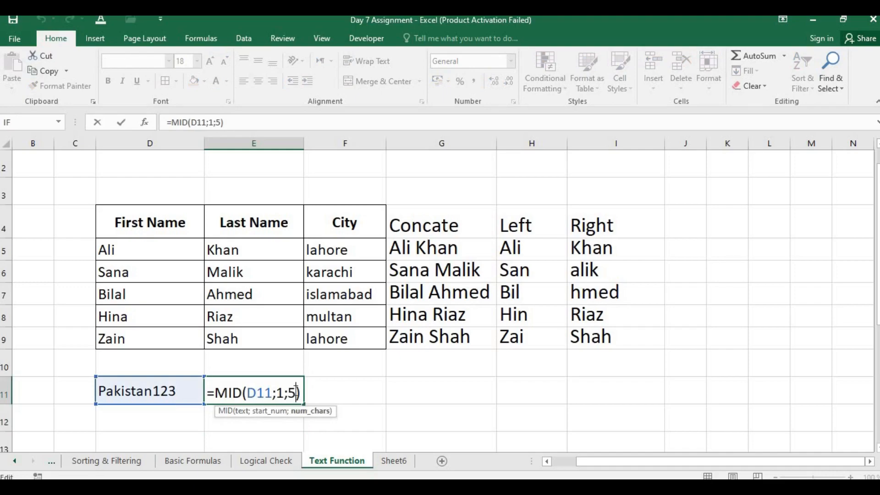
key("BackSpace")
type("3")
key("BackSpace")
type("4")
key("Return")
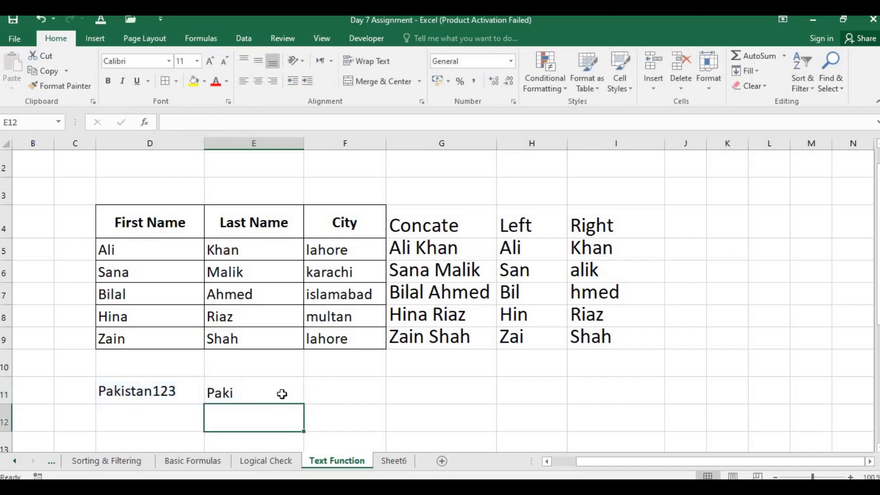
- Set the number of characters in E11 to 3, so the formula reads =MID(D11;1;3)
double_click(241, 393)
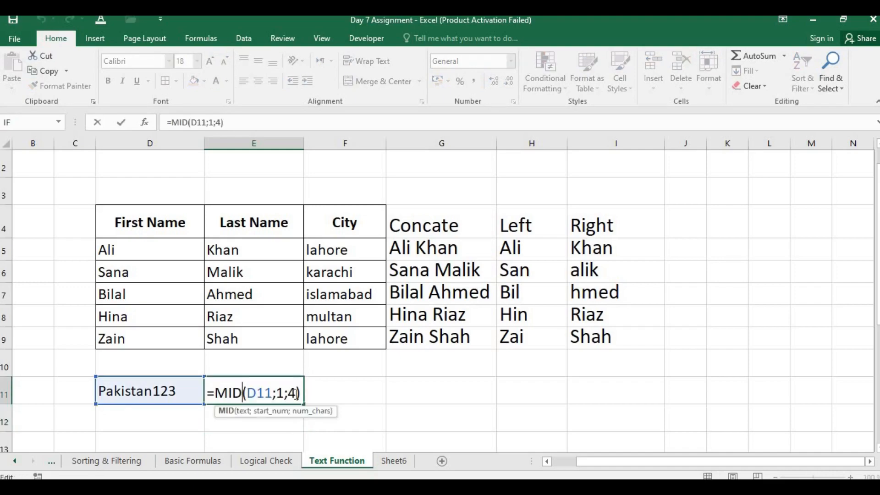
left_click(295, 393)
key("BackSpace")
type("3")
key("Return")
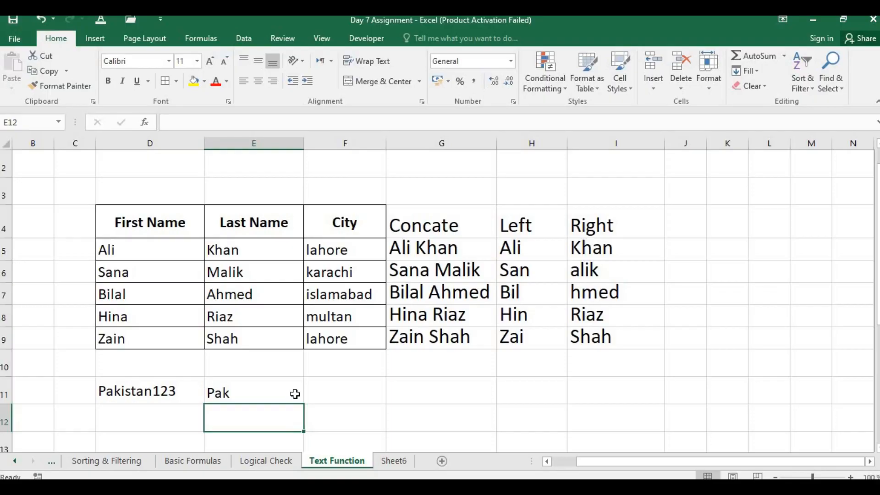
- Enter =LEN(D11) in F11 to count the characters of the sample text
left_click(354, 388)
type("=len")
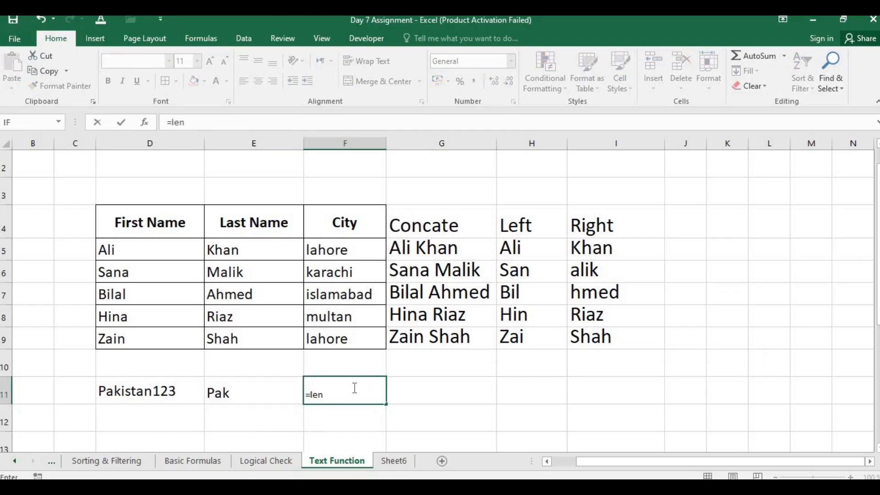
type("(")
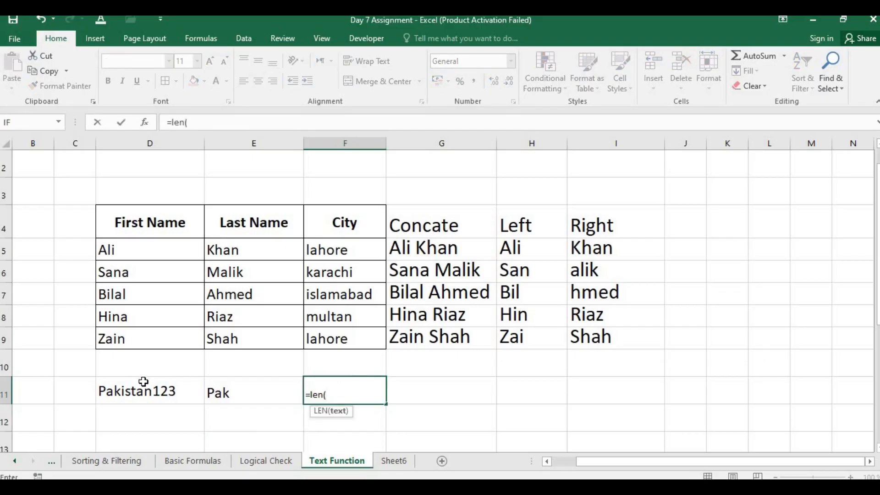
left_click(145, 391)
type(")")
key("Return")
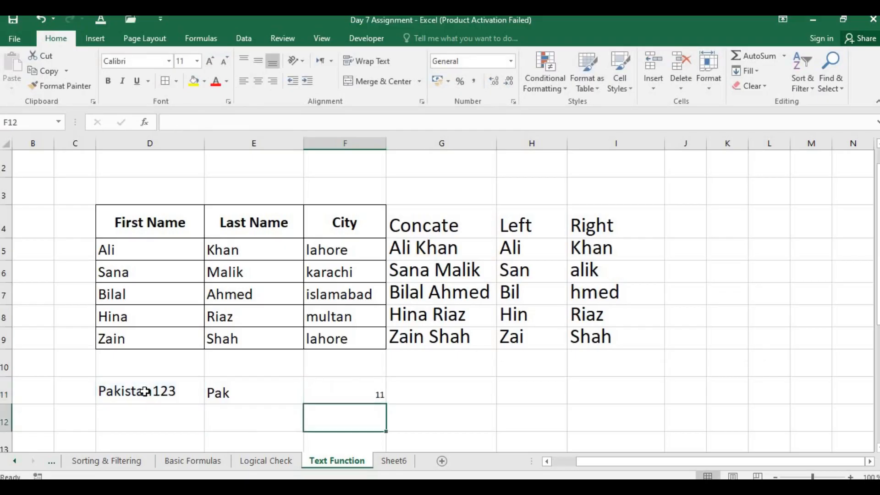
- Add two trailing spaces to the sample text in D11, and enlarge the font of the LEN result in F11 to 16
double_click(182, 391)
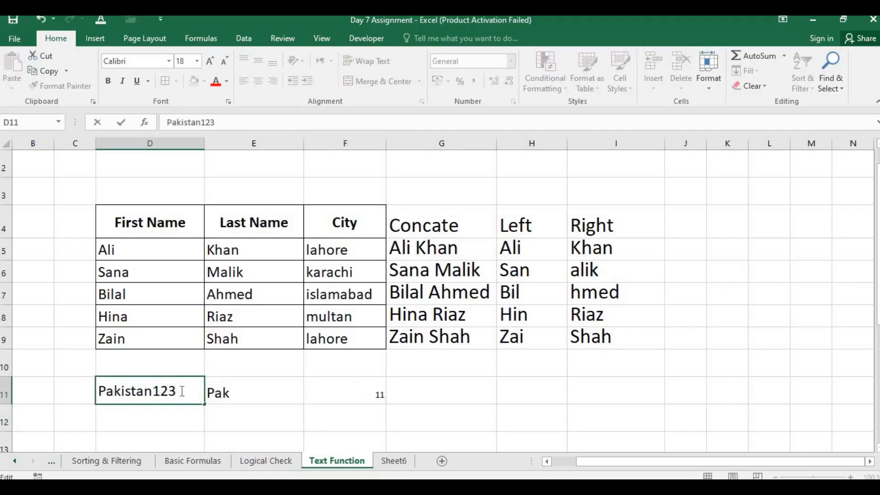
key("Return")
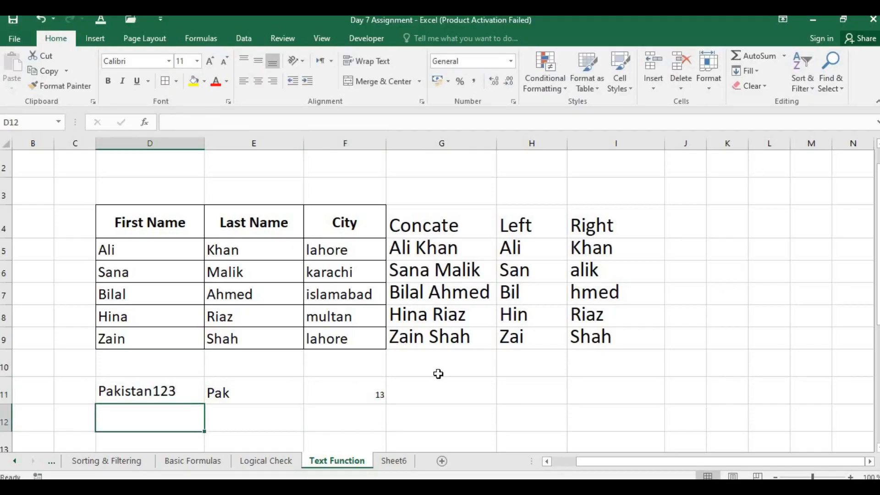
left_click(376, 395)
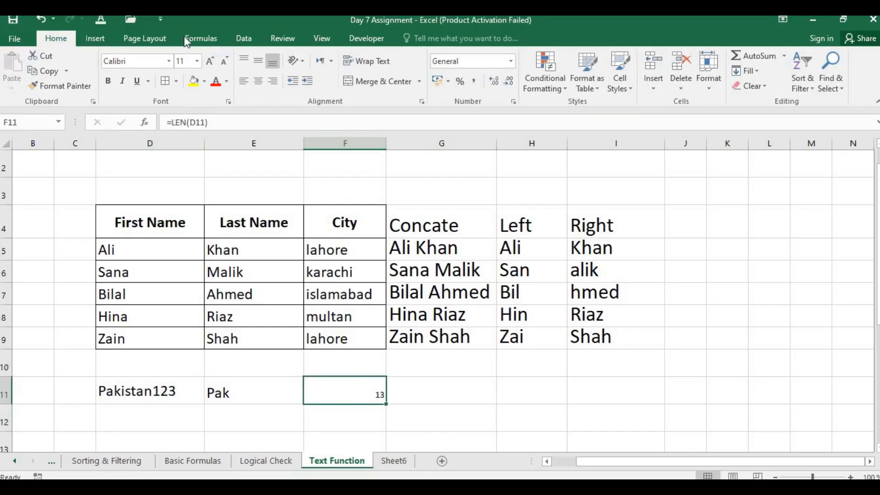
left_click(208, 61)
- Replace the formulas in the Concate, Left and Right columns, G4:I9, with their values in place
left_click(444, 268)
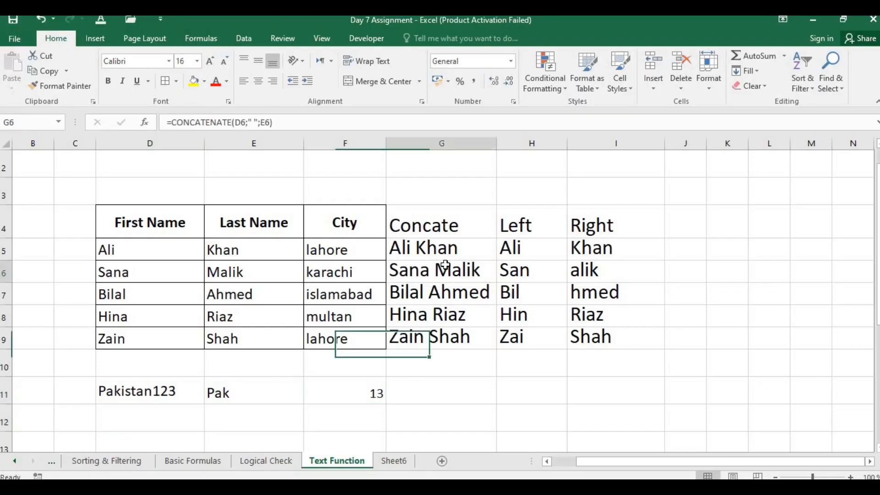
left_click_drag(420, 225, 591, 336)
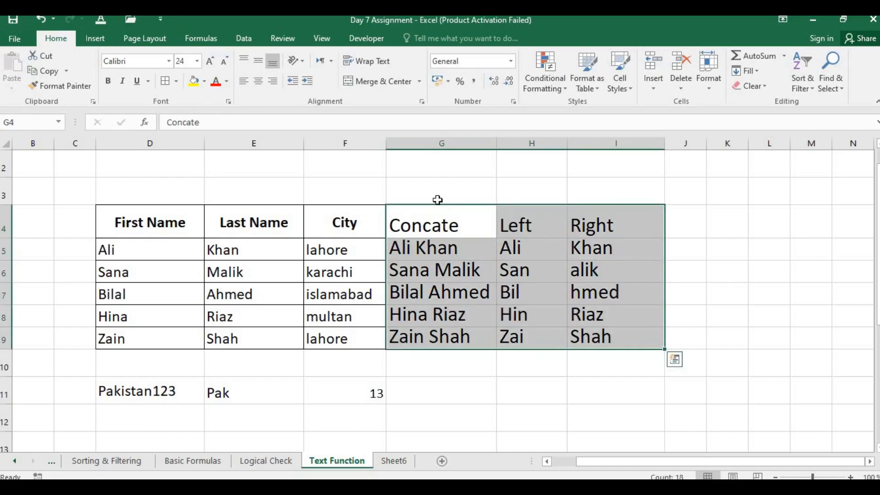
key("ctrl+c")
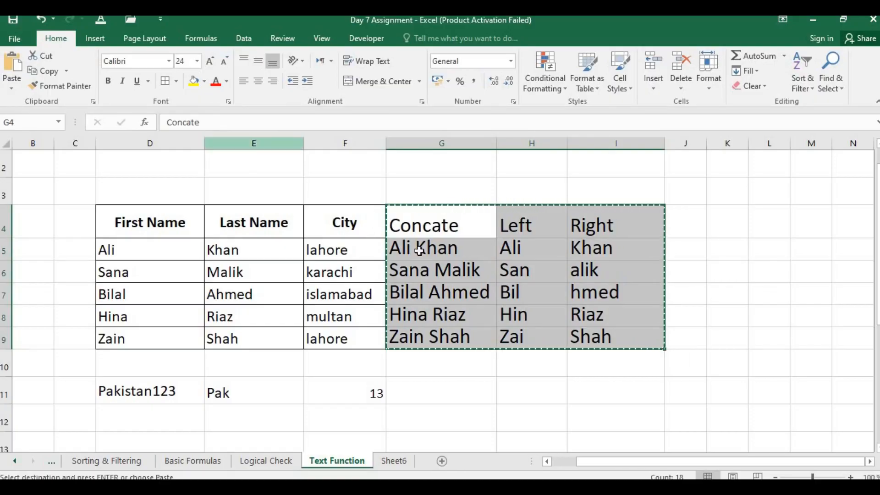
left_click(12, 88)
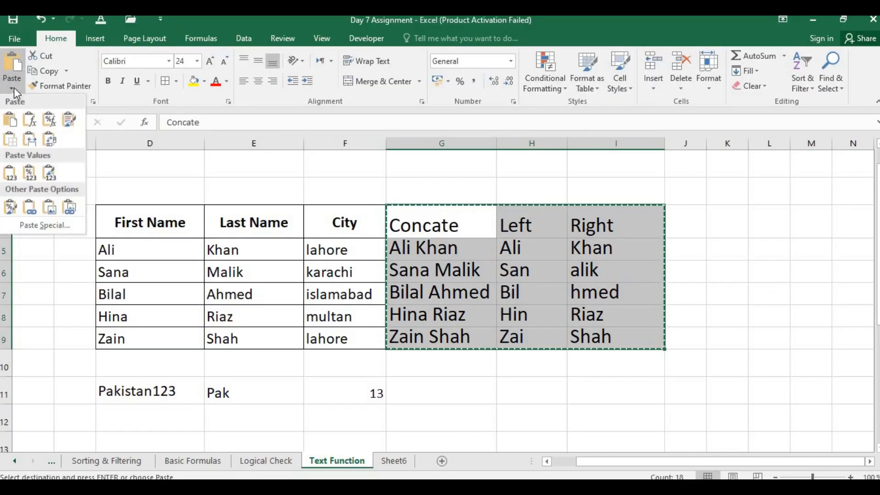
left_click(13, 173)
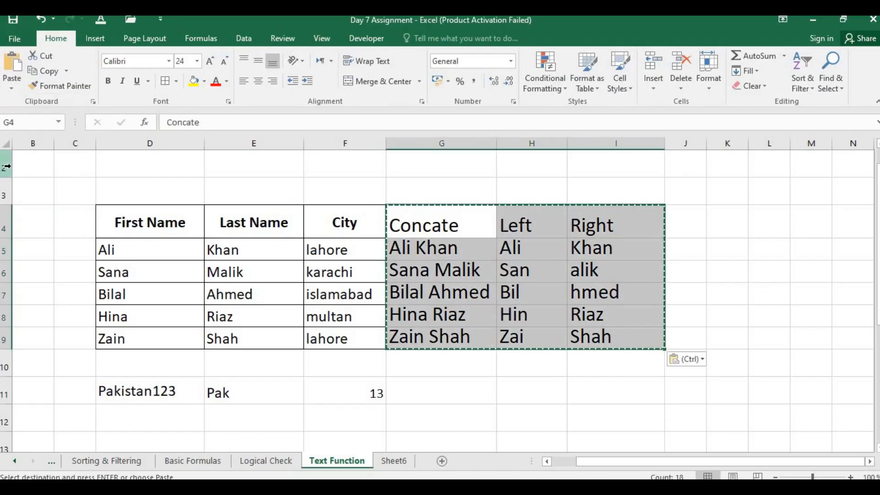
- Check the contents of cells in the Concate, Left and Right columns and clear the copy outline
left_click(506, 271)
left_click(465, 263)
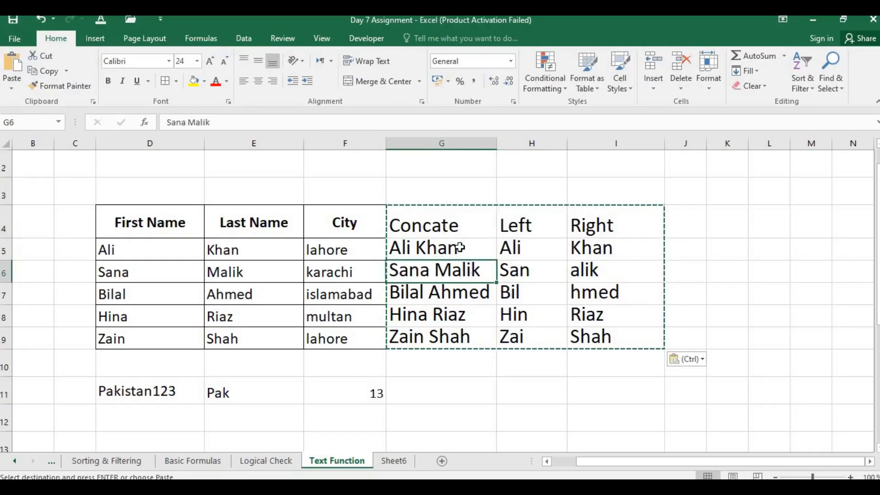
left_click(460, 249)
left_click(556, 222)
key("Escape")
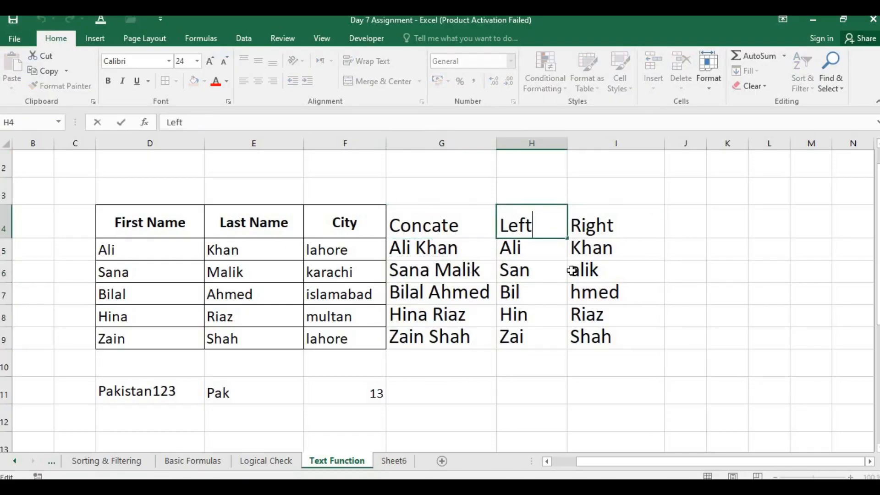
left_click(573, 270)
left_click(510, 292)
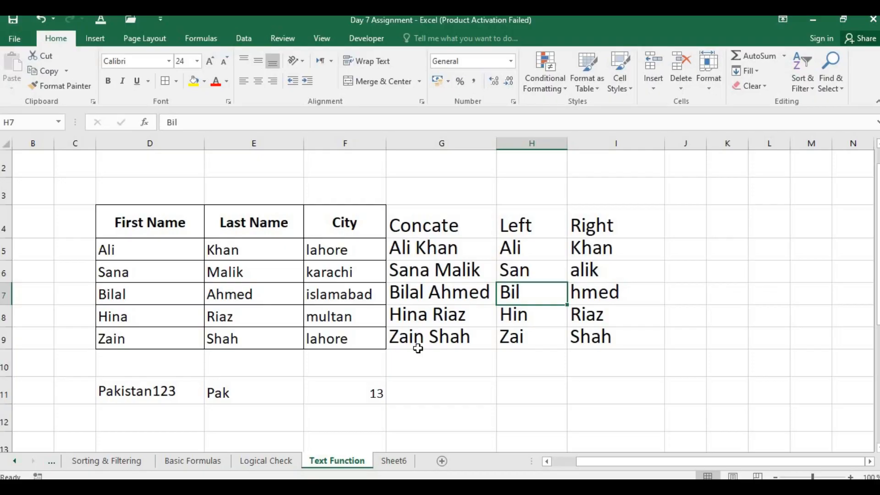
- Switch to the assignment slide show and draw a check mark after the Salary category & Bonus eligibility deliverable
key("alt+Tab")
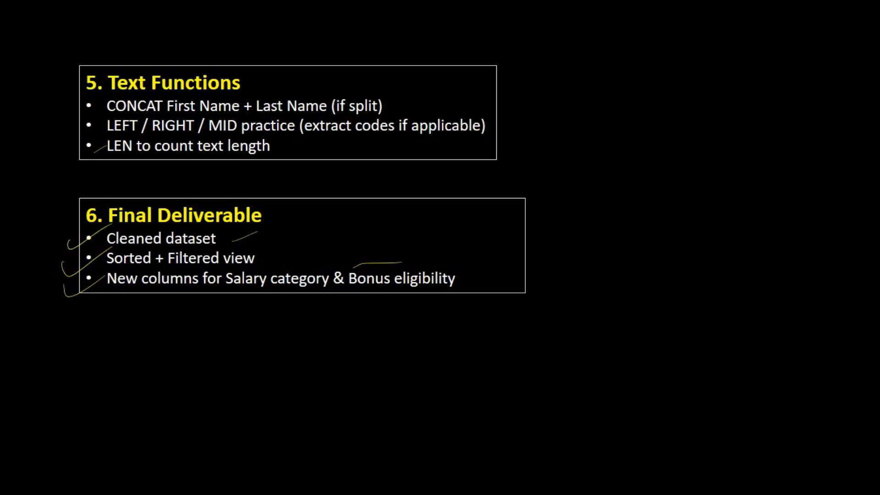
key("alt+Tab")
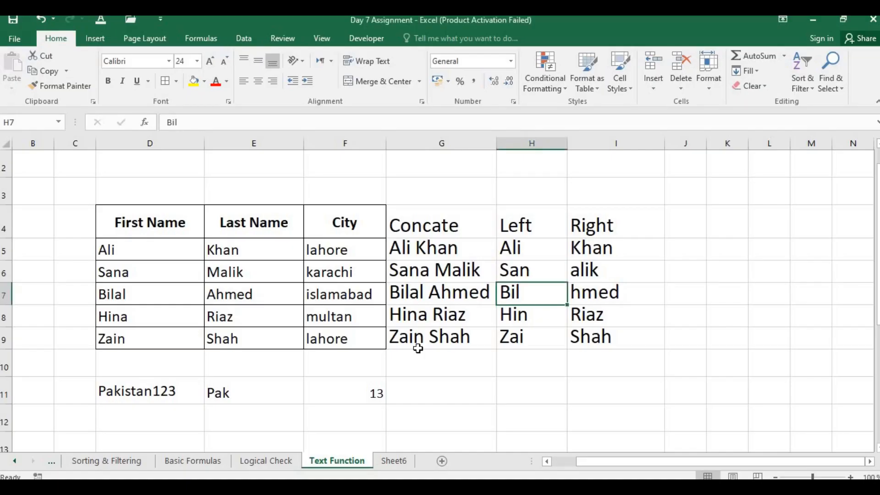
key("alt+Tab")
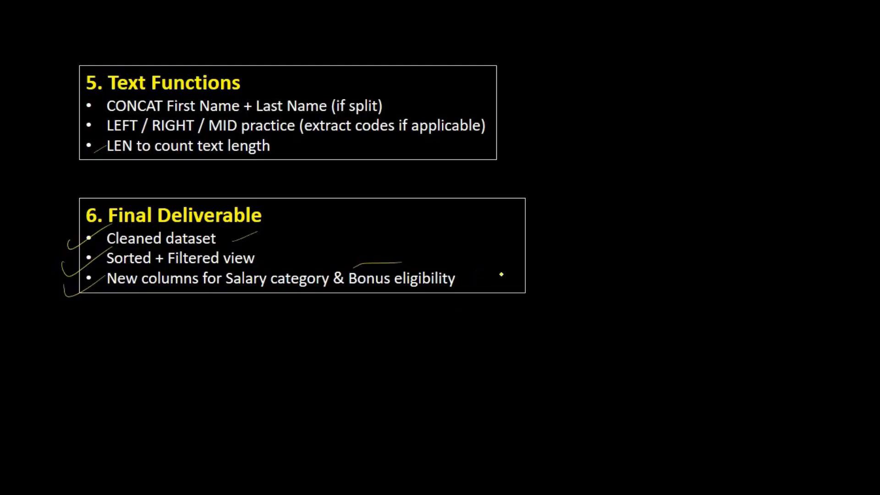
left_click_drag(474, 274, 504, 275)
- Handwrite the start of a formula, "=if (AN", below the Final Deliverable box on the slide
left_click_drag(111, 351, 130, 351)
left_click_drag(115, 348, 143, 356)
left_click_drag(144, 331, 148, 326)
mouse_move(156, 327)
left_mouse_down()
mouse_move(152, 365)
mouse_move(155, 352)
left_mouse_up()
mouse_move(183, 325)
left_mouse_down()
mouse_move(199, 361)
mouse_move(215, 353)
left_mouse_up()
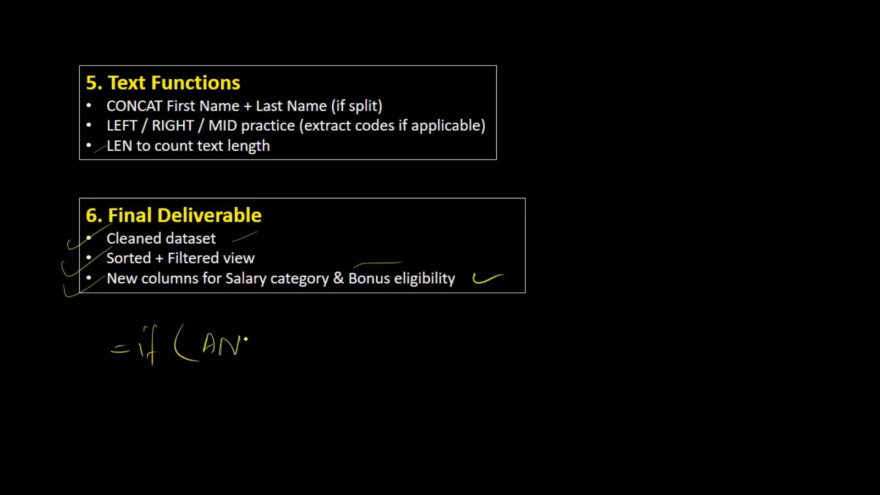